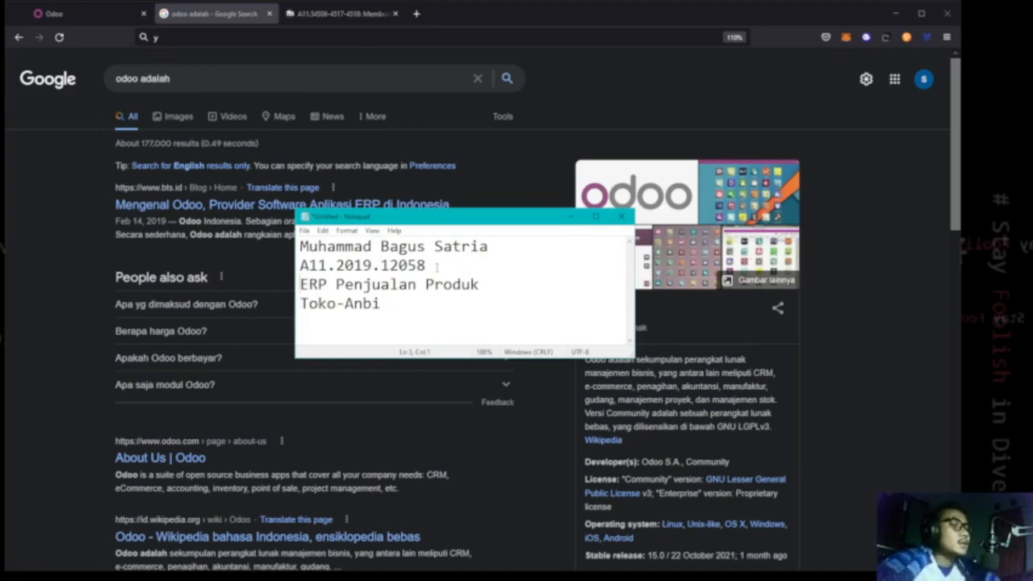
Move the Notepad note off the search results' heading, glance at the Odoo home screen, and read the Odoo description in the Google results
left_click_drag(450, 218, 450, 245)
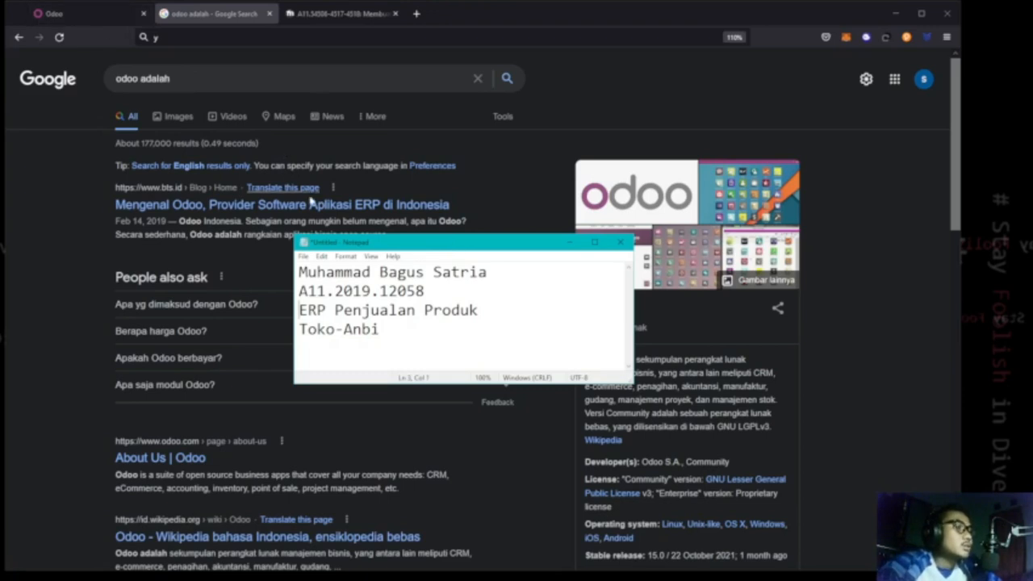
left_click(92, 13)
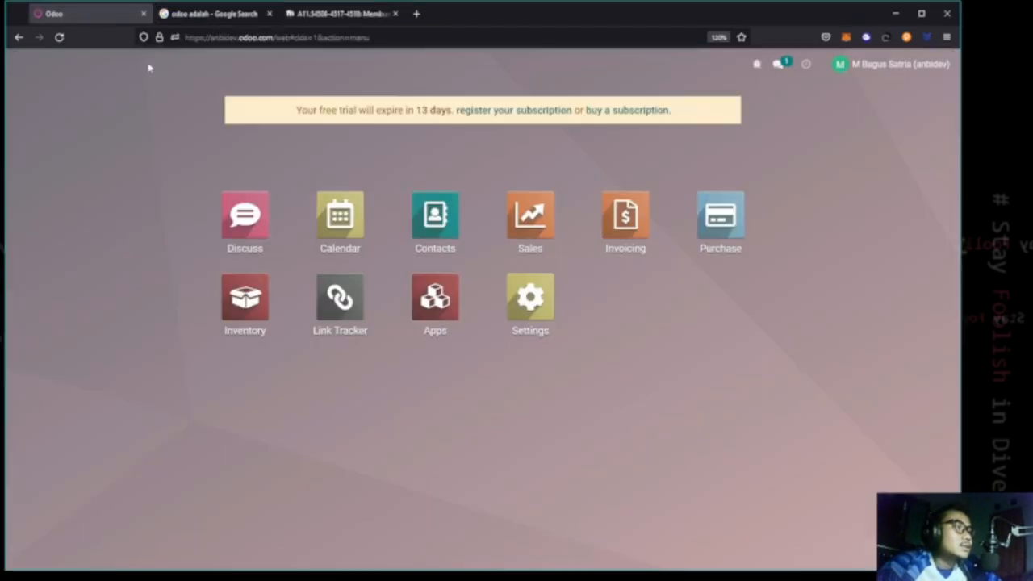
left_click(231, 13)
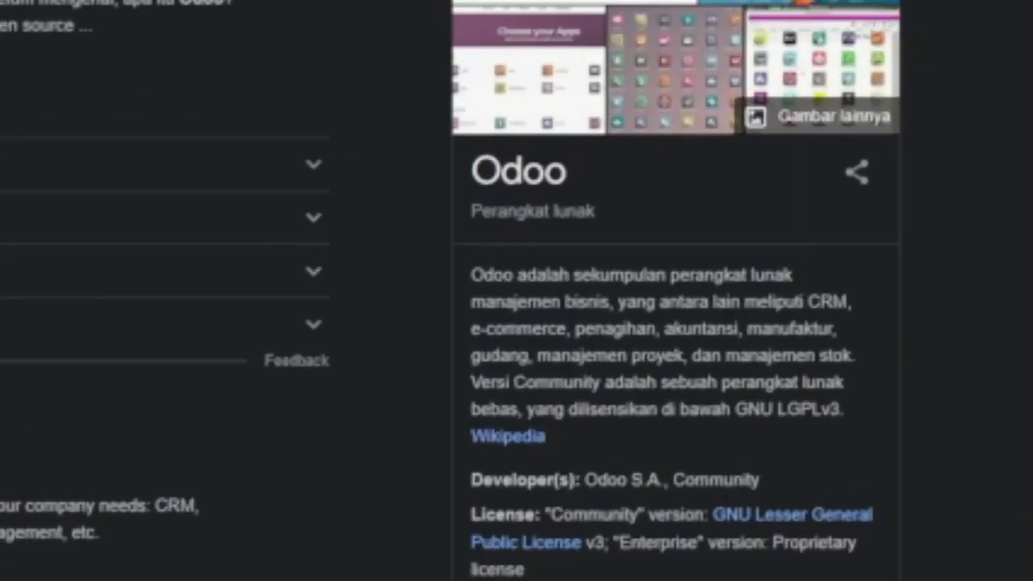
left_click_drag(575, 275, 619, 302)
left_click(634, 305)
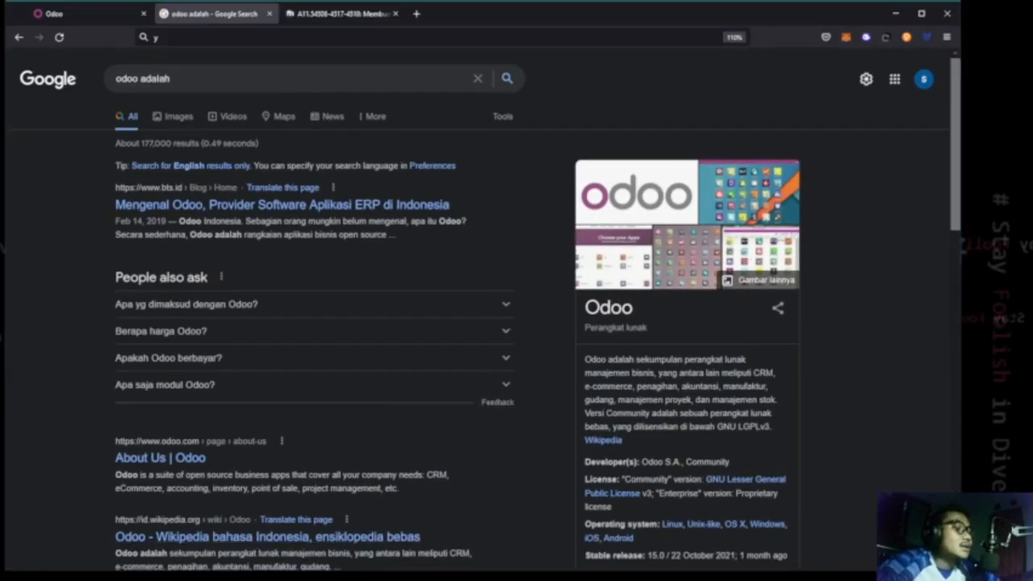
Bring up the Notepad note, highlight ERP in the project title, and return to the Odoo home screen
key("alt+Tab")
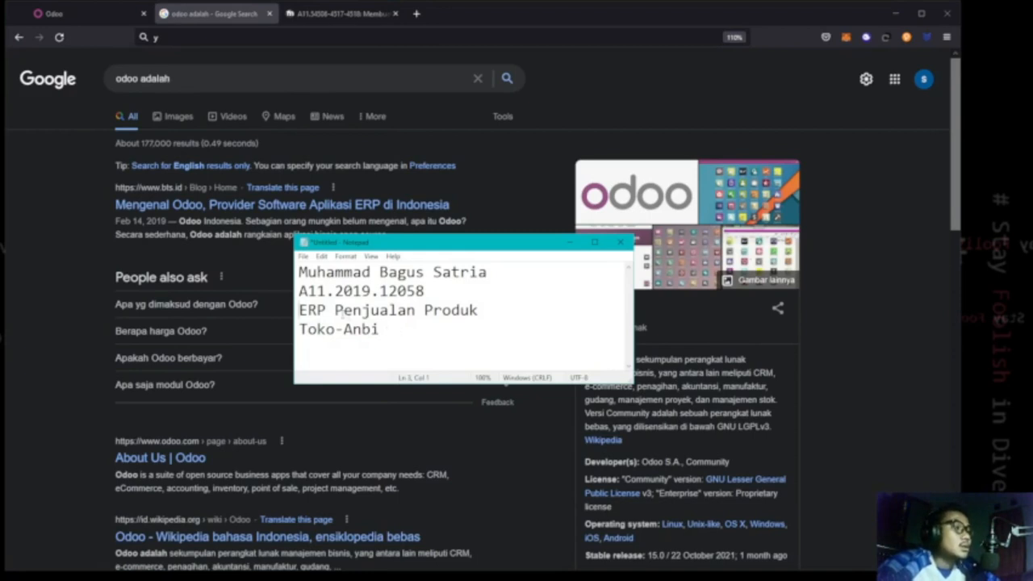
left_click_drag(299, 310, 326, 310)
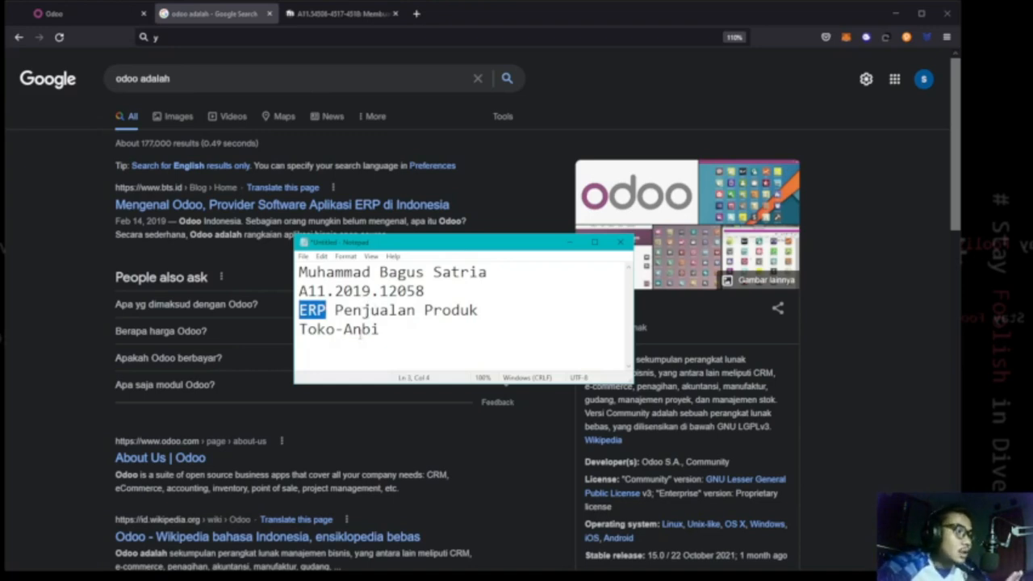
left_click(352, 312)
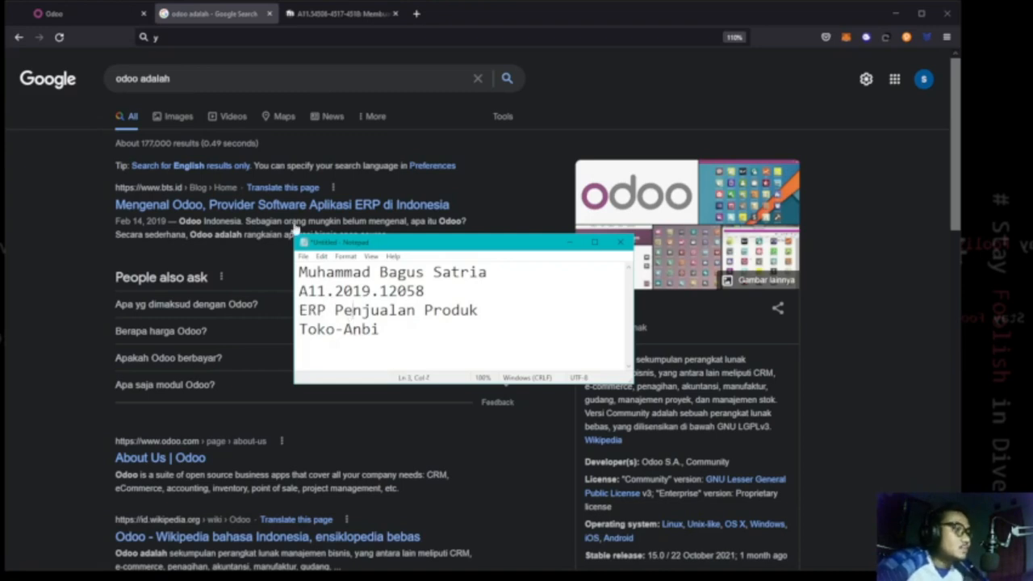
left_click(89, 13)
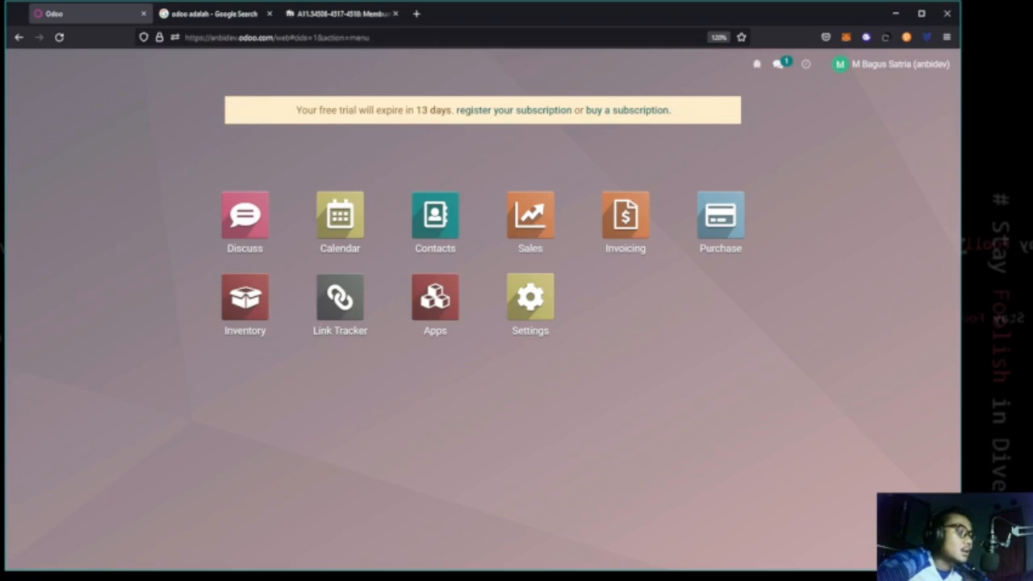
Launch Google Chrome and open it with the third listed profile
key("super")
type("chrome")
key("Return")
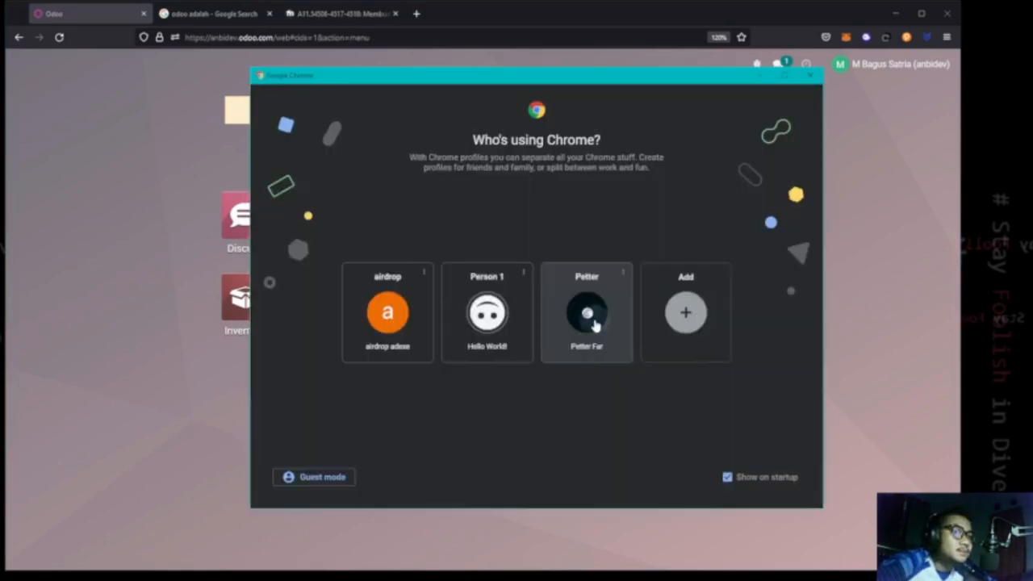
left_click(595, 323)
Search Google for "odoo" and open the official Odoo website
type("oodoo")
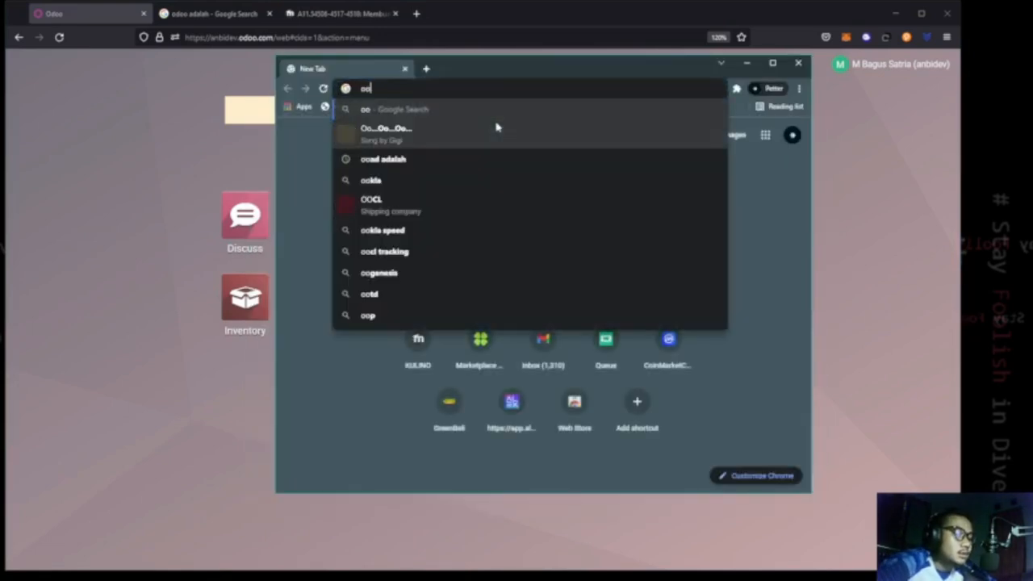
key("BackSpace")
key("BackSpace")
key("BackSpace")
key("BackSpace")
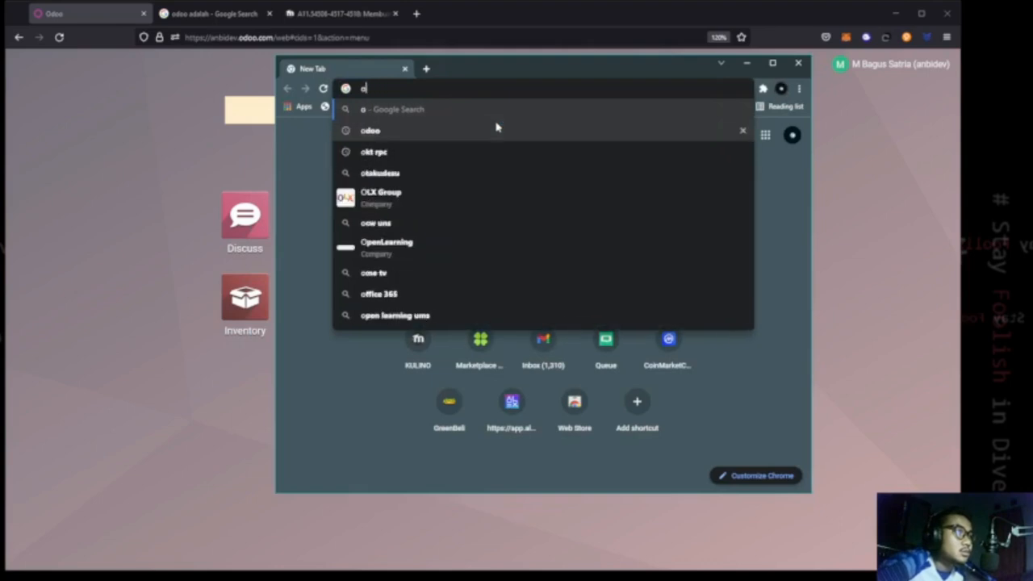
type("doo")
key("Return")
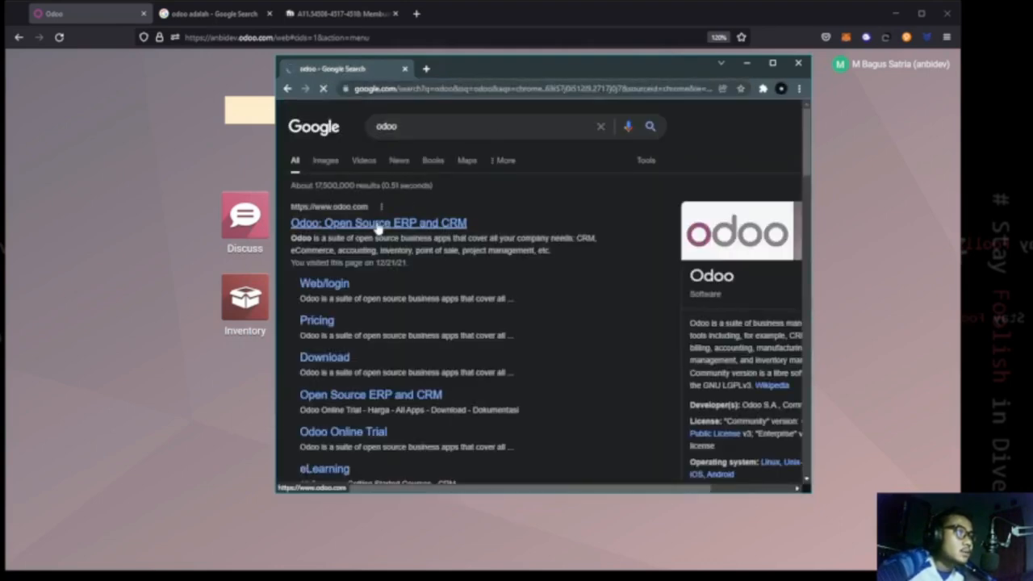
left_click(378, 225)
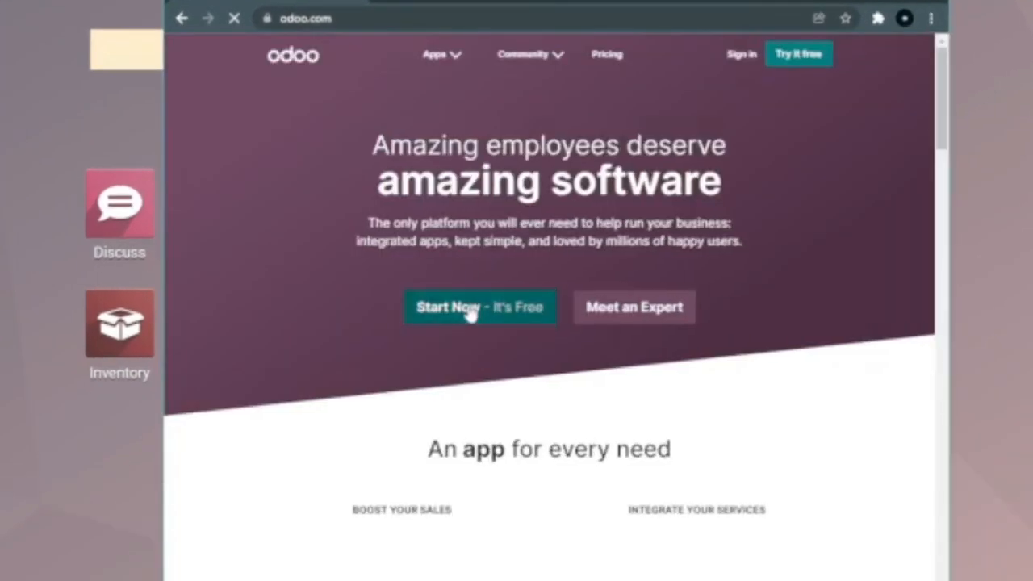
Start the free Odoo trial and look through the apps offered under Sales, Operations, Website and Marketing
left_click(504, 319)
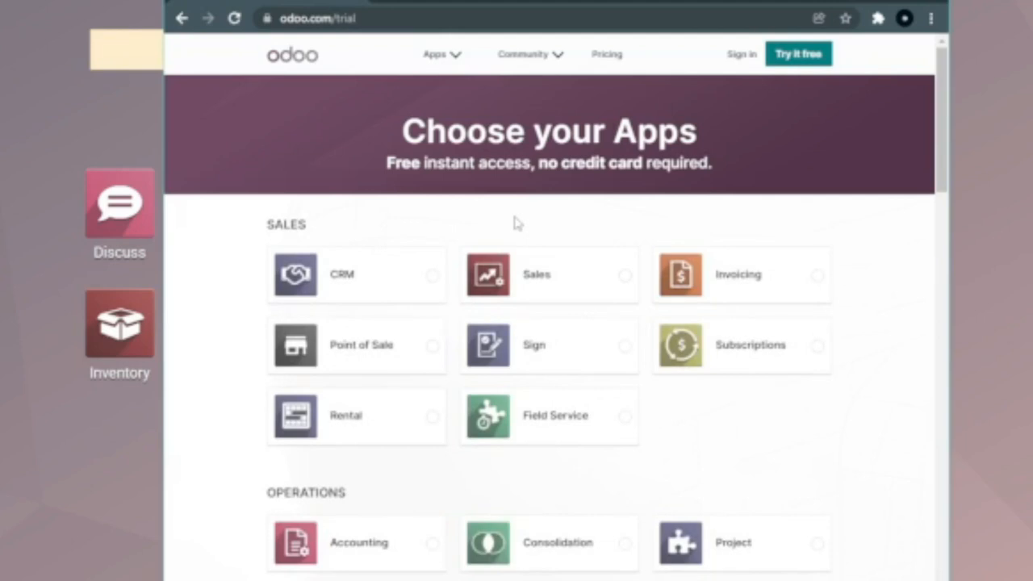
left_click_drag(489, 4, 618, 7)
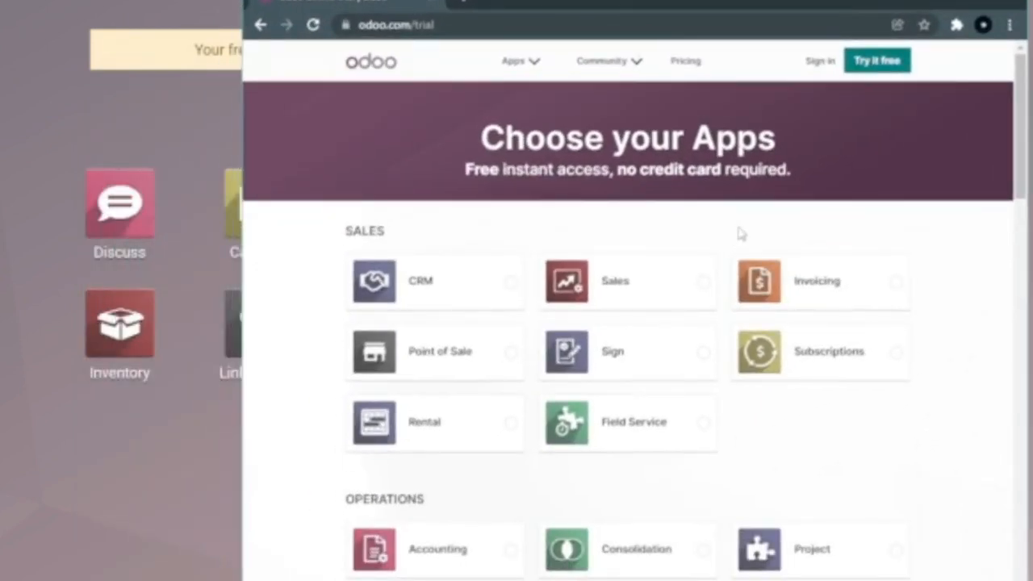
scroll(748, 234, "down", 4)
scroll(745, 237, "up", 4)
scroll(703, 334, "down", 2)
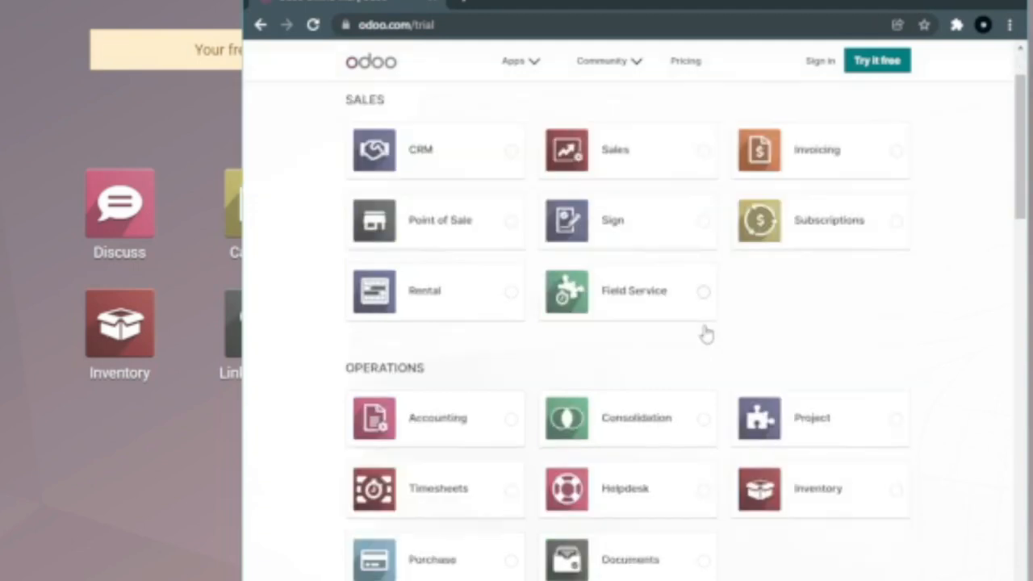
scroll(666, 336, "down", 3)
scroll(663, 336, "down", 4)
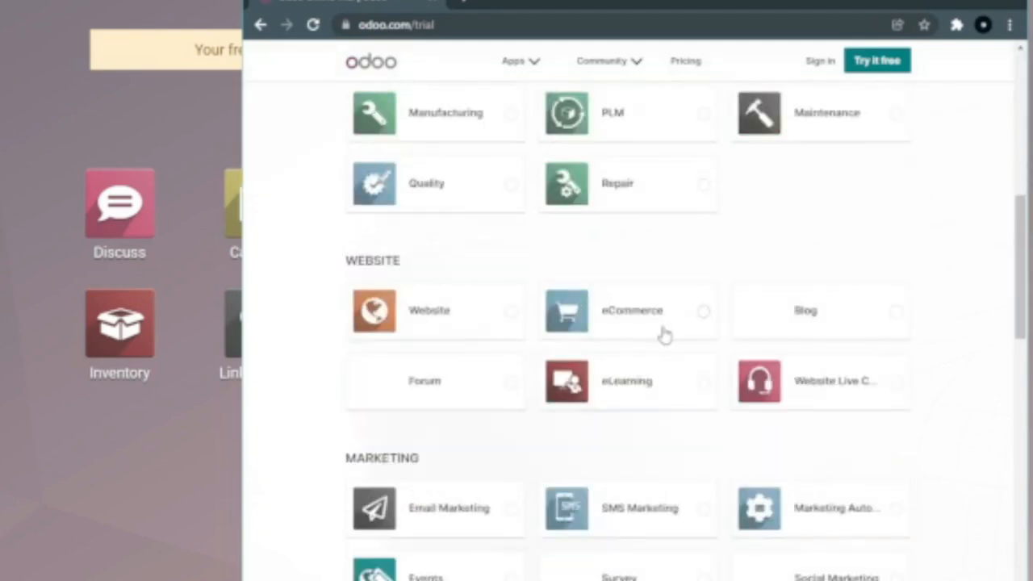
scroll(663, 336, "down", 1)
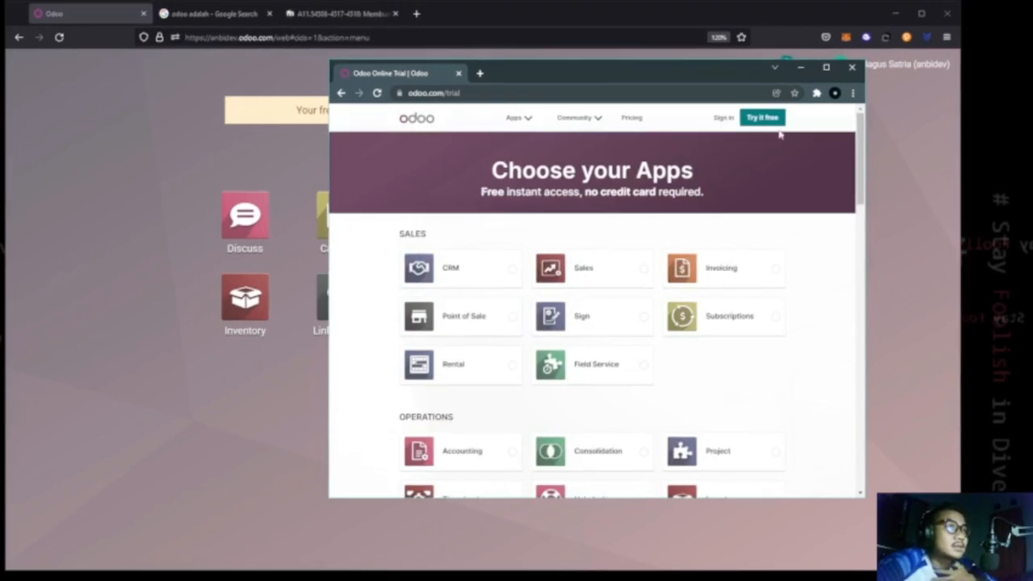
Minimize Chrome, open the Apps list in Odoo, and check the Sales, Invoicing, Purchase and Inventory modules
left_click(800, 67)
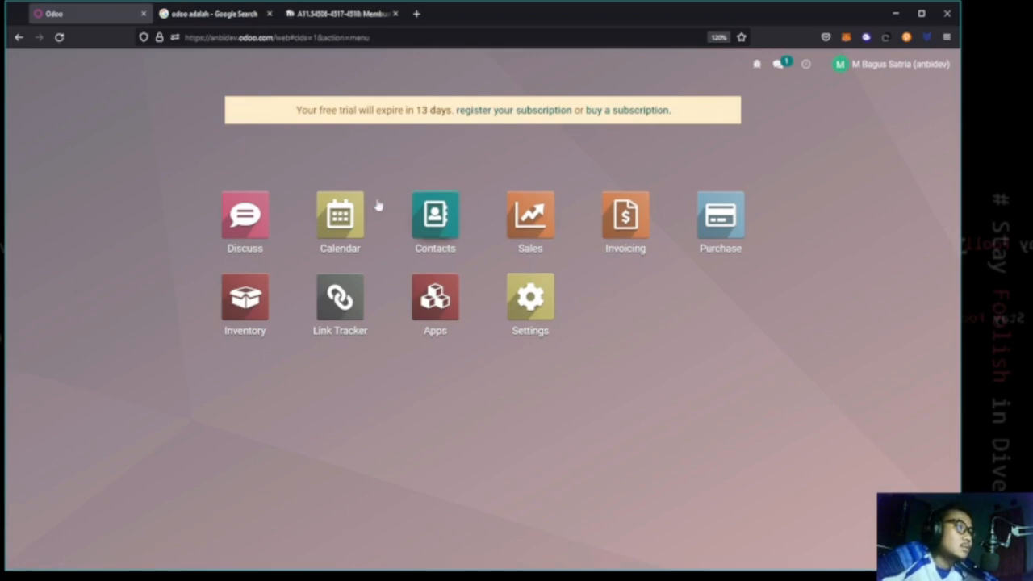
left_click(468, 296)
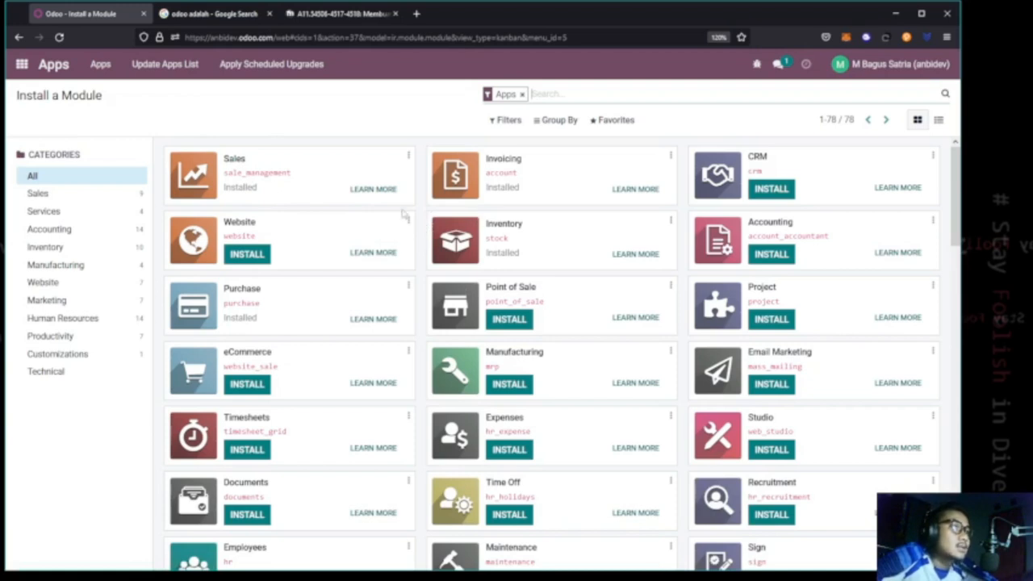
double_click(240, 159)
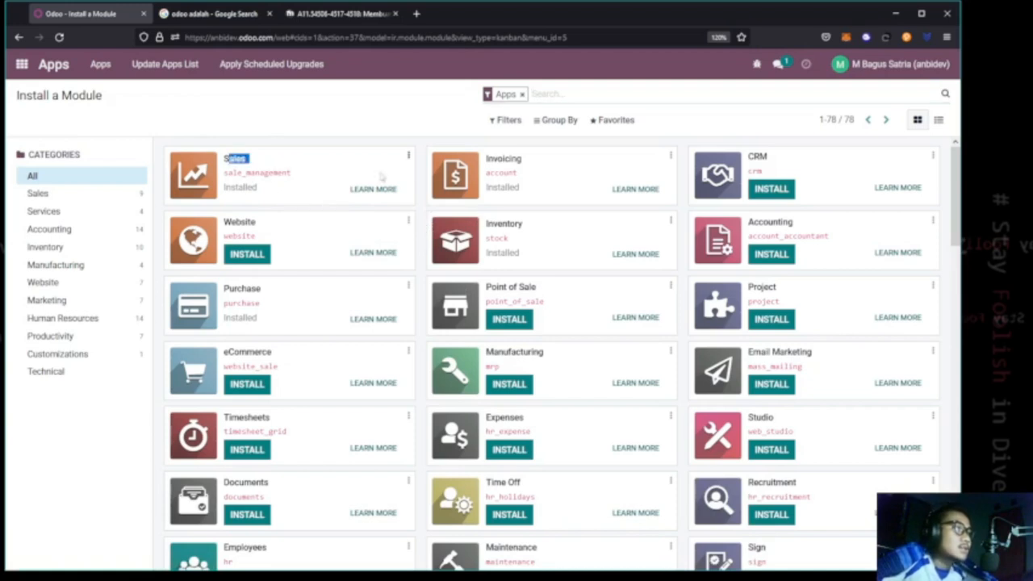
left_click_drag(566, 194, 484, 188)
left_click_drag(232, 318, 257, 319)
left_click_drag(493, 256, 486, 255)
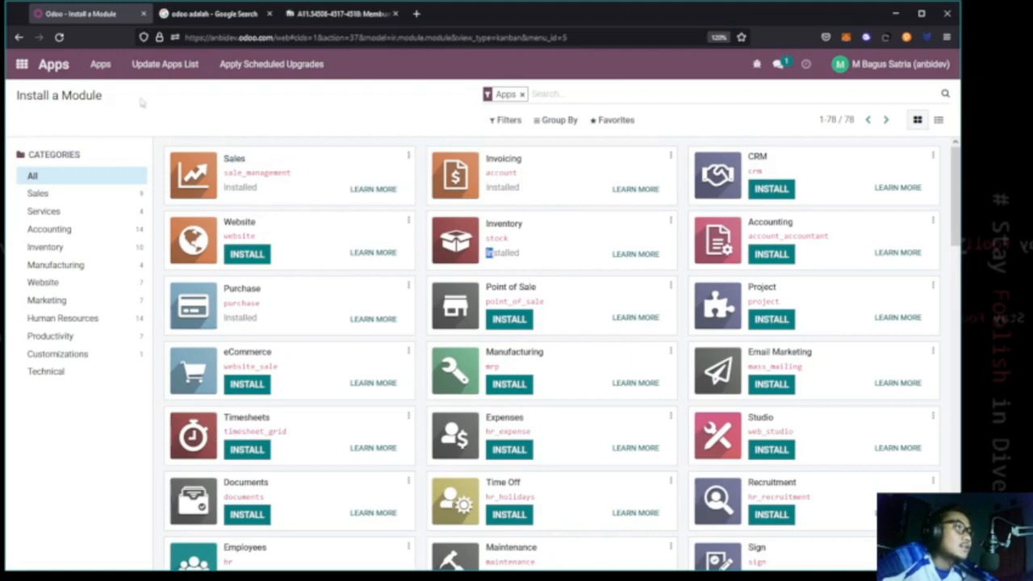
Open the Keyboard DA Meca8x product in the Inventory app and examine its general information
left_click(22, 63)
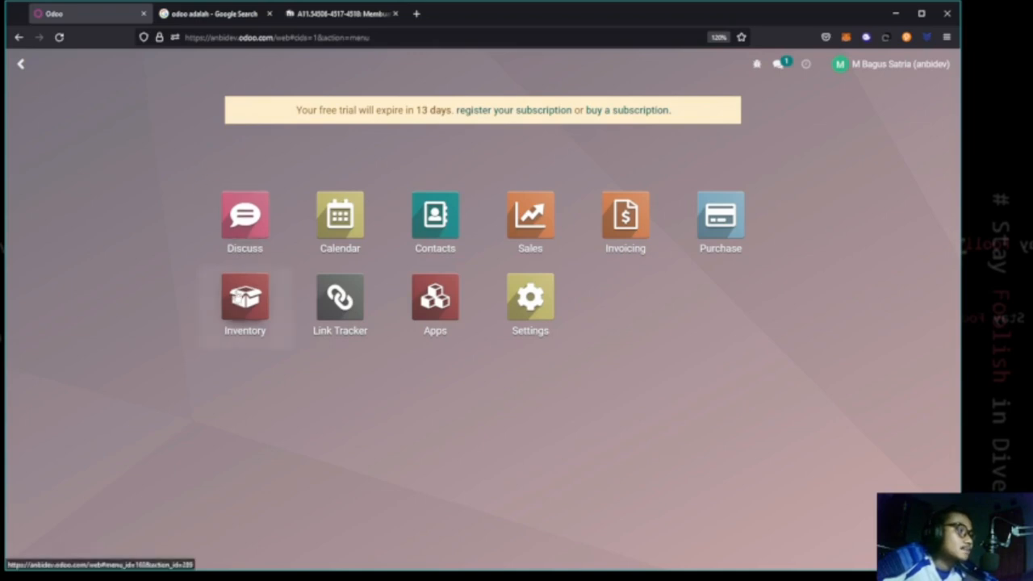
left_click(236, 296)
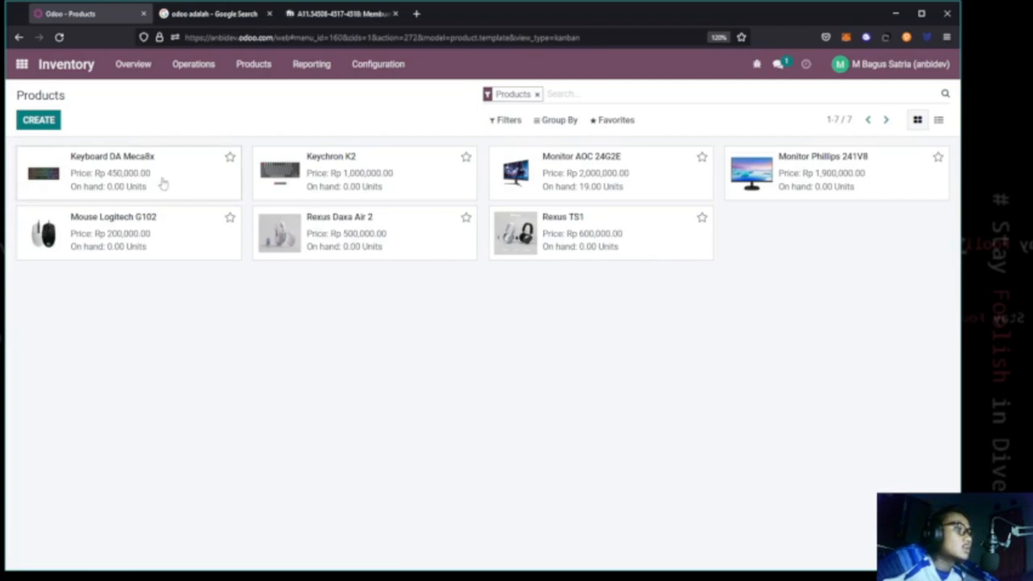
left_click(138, 167)
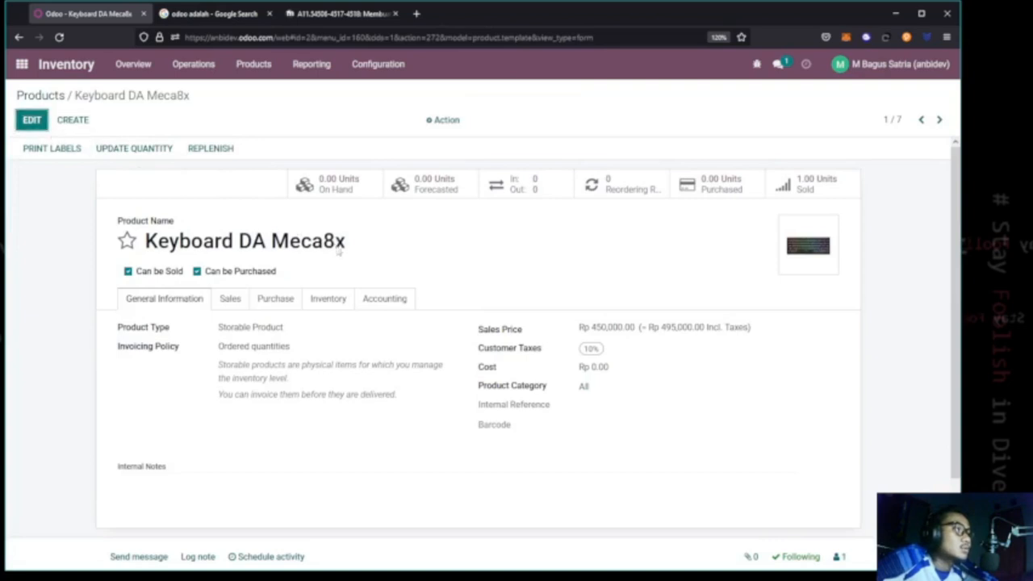
scroll(339, 252, "down", 2)
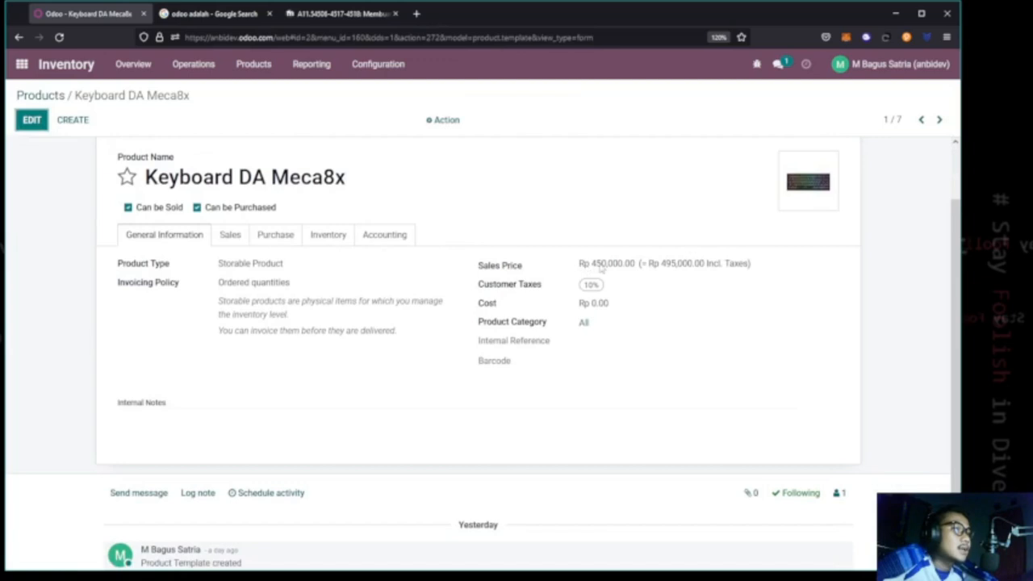
Open the keyboard product for editing, highlight its sales price, save the record and return to the Products list
left_click(38, 118)
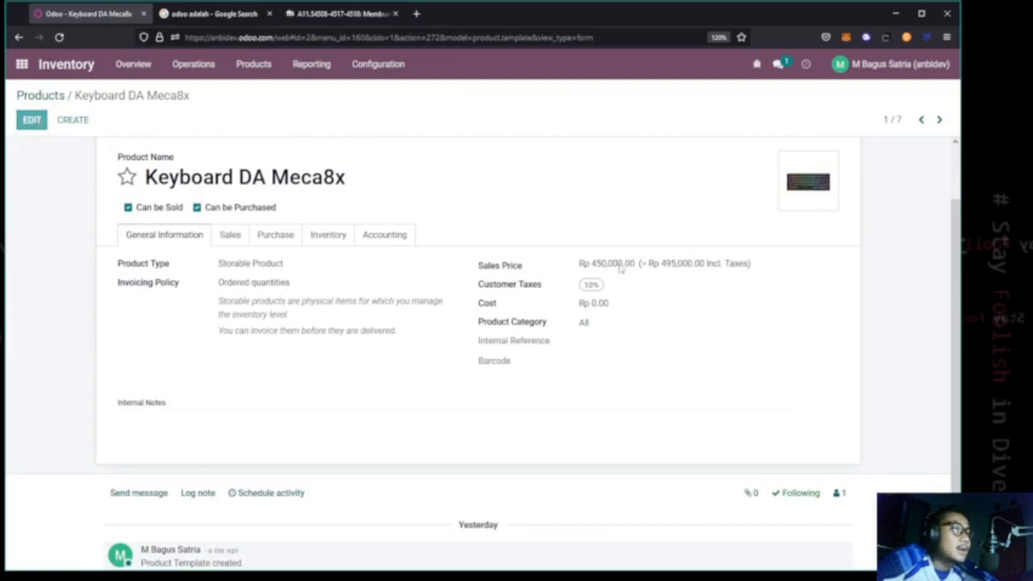
double_click(613, 264)
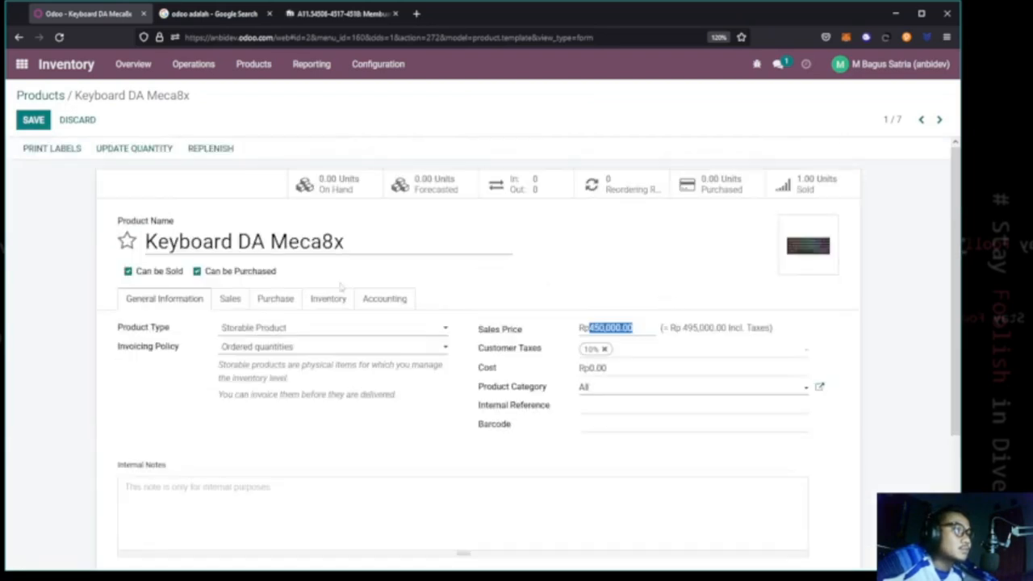
left_click(22, 123)
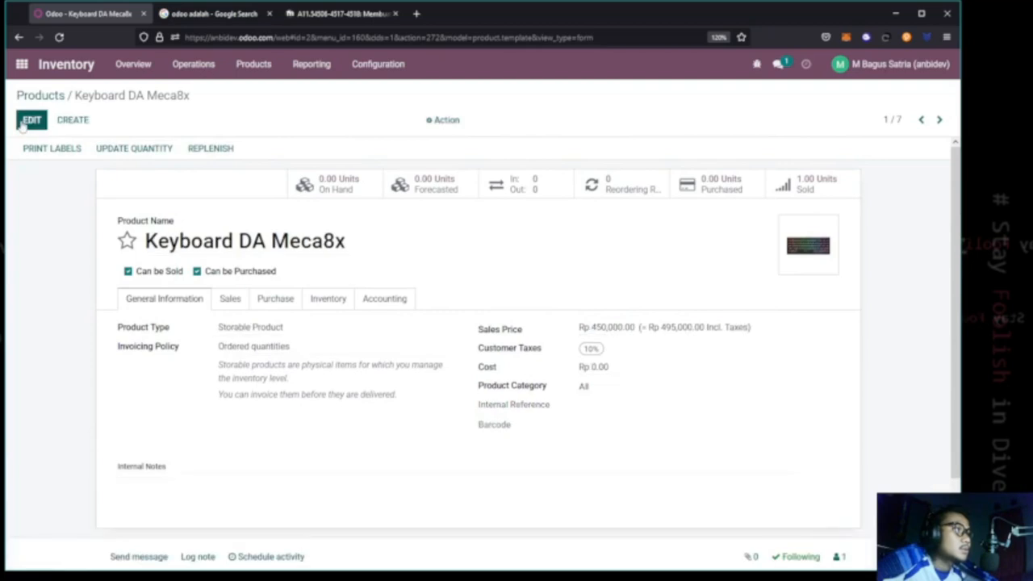
left_click(40, 95)
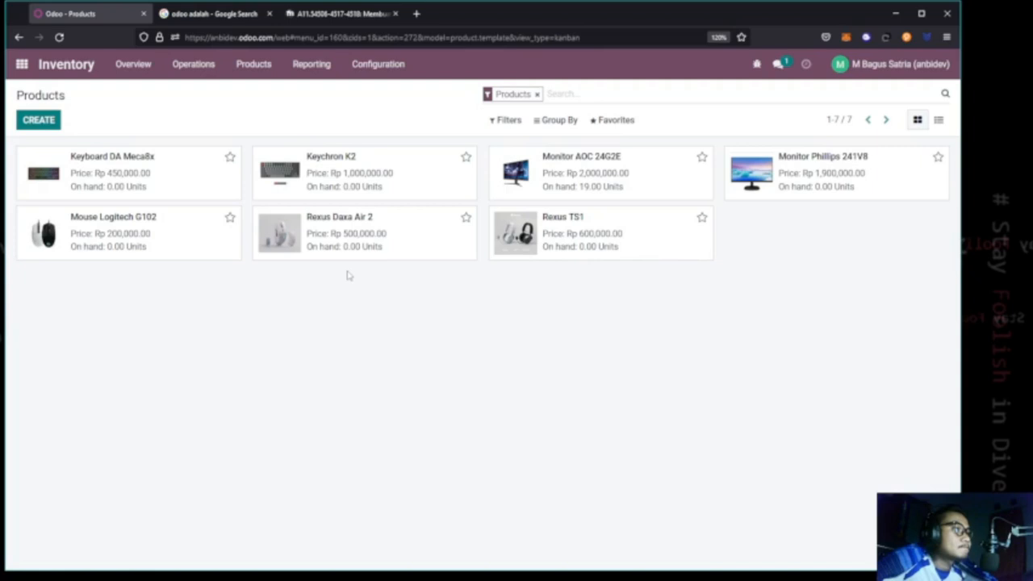
Leave Inventory and open the Requests for Quotation list in the Purchase app
left_click(270, 73)
mouse_move(267, 73)
left_click(24, 68)
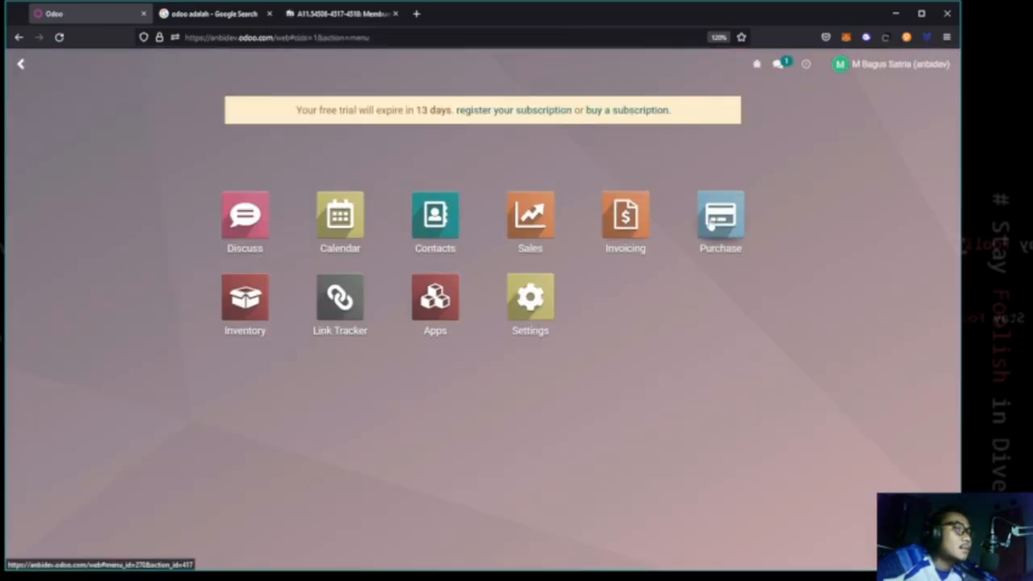
left_click(712, 221)
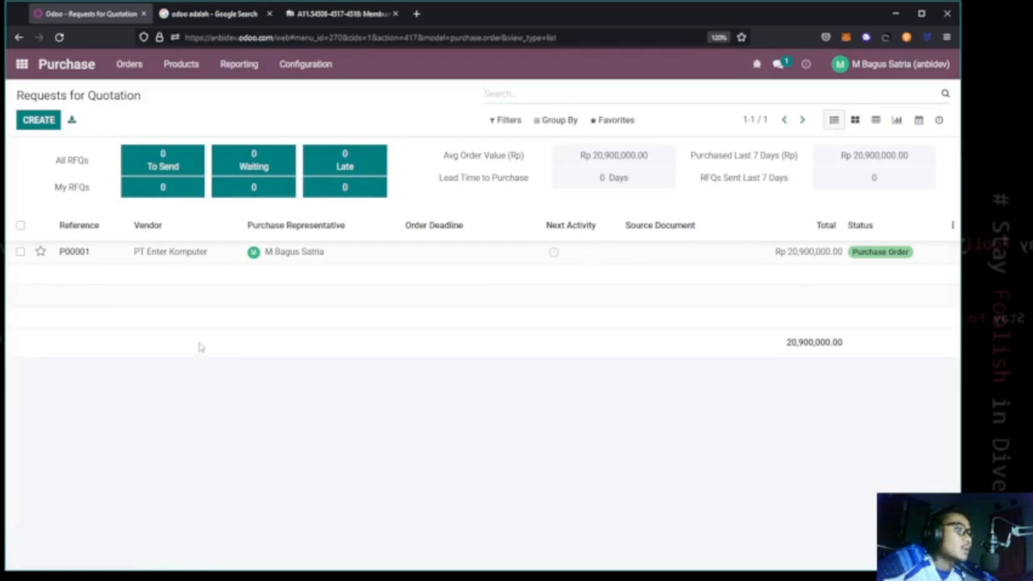
left_click(136, 69)
left_click(143, 94)
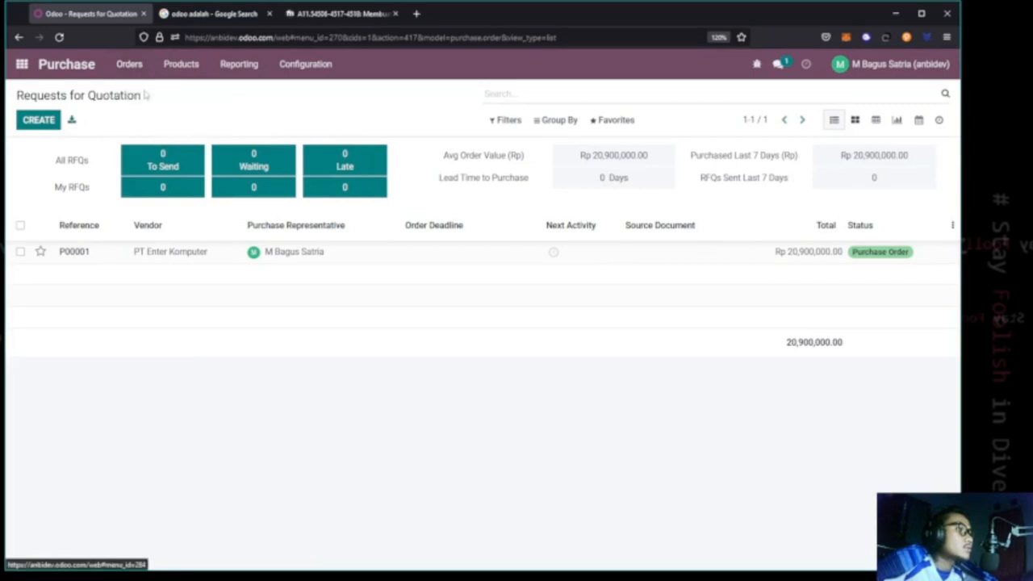
Check the vendor choices in a new request for quotation and open the Vendors list
left_click(37, 125)
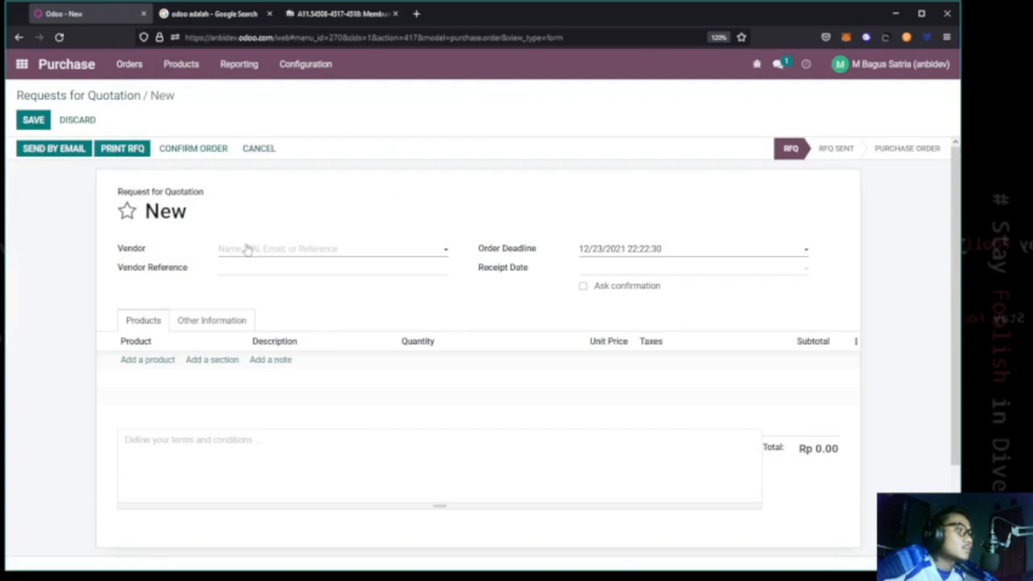
left_click(277, 252)
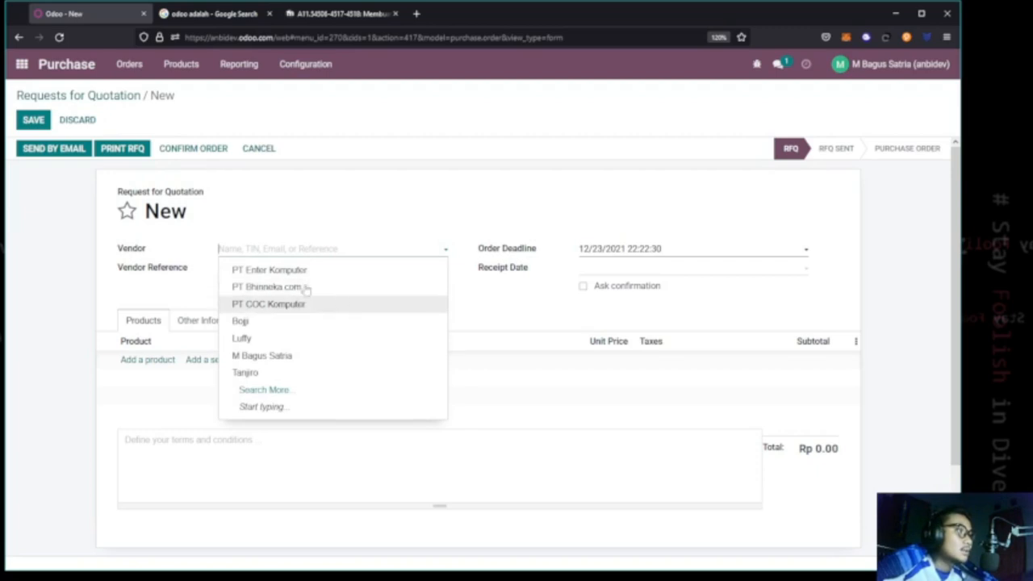
left_click(130, 64)
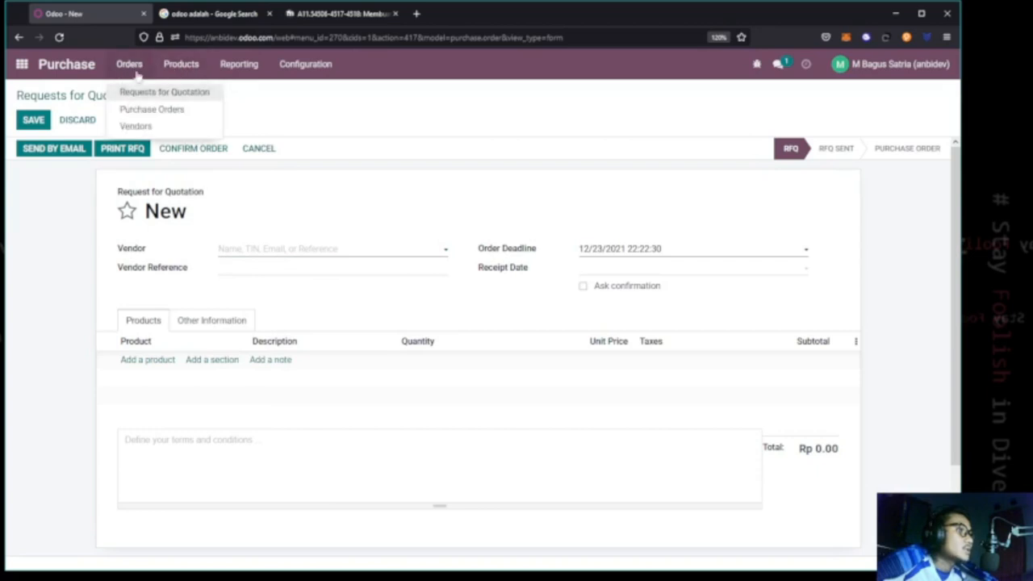
left_click(143, 128)
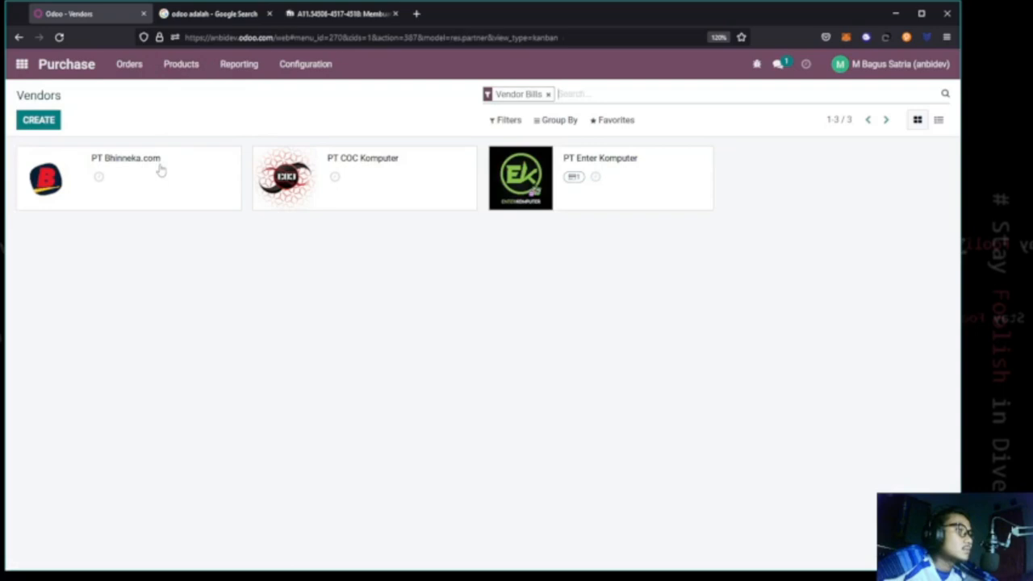
Examine the PT Bhinneka.com vendor record and return to the Vendors list
left_click(129, 64)
left_click(350, 259)
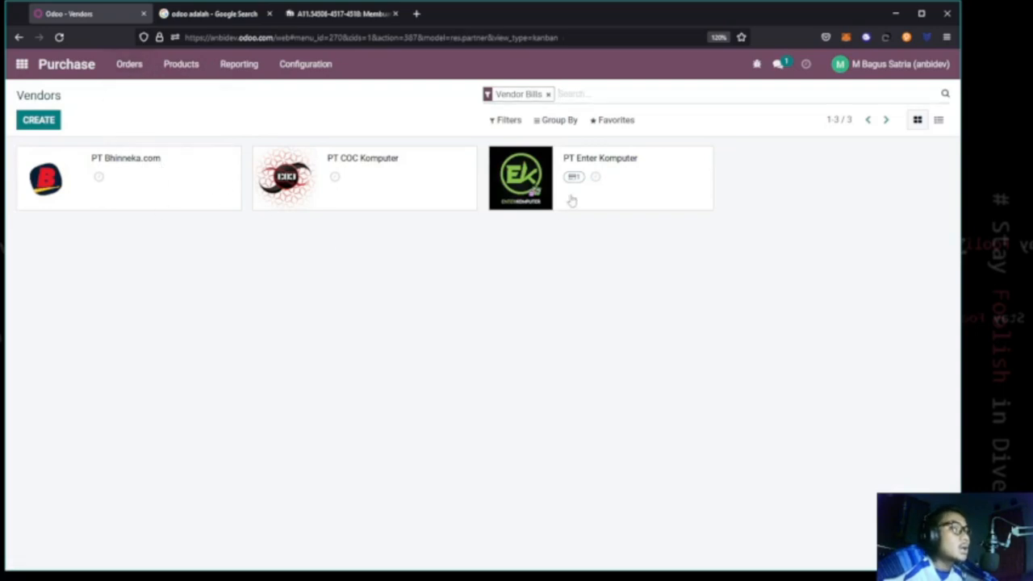
left_click(147, 199)
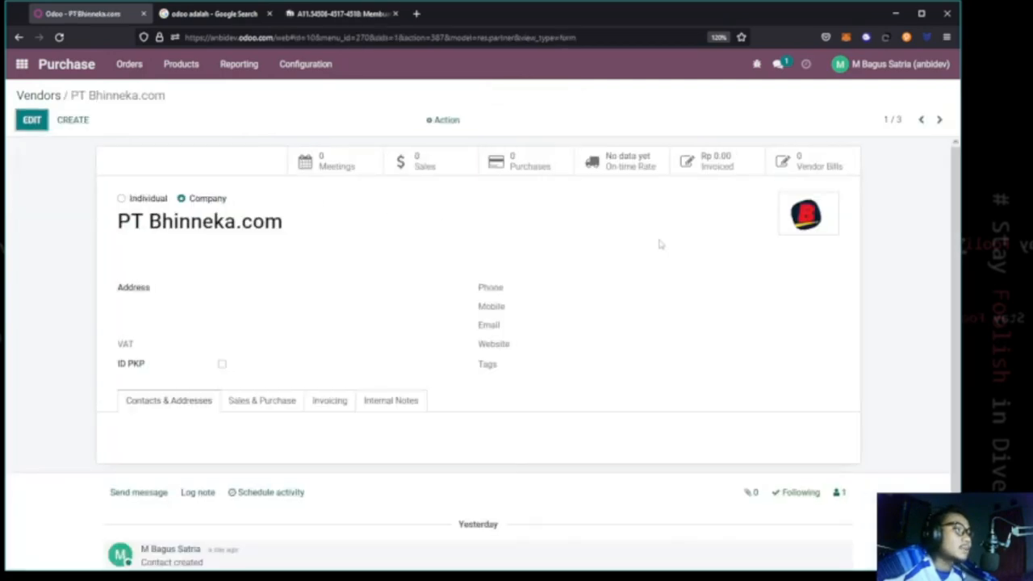
left_click(38, 95)
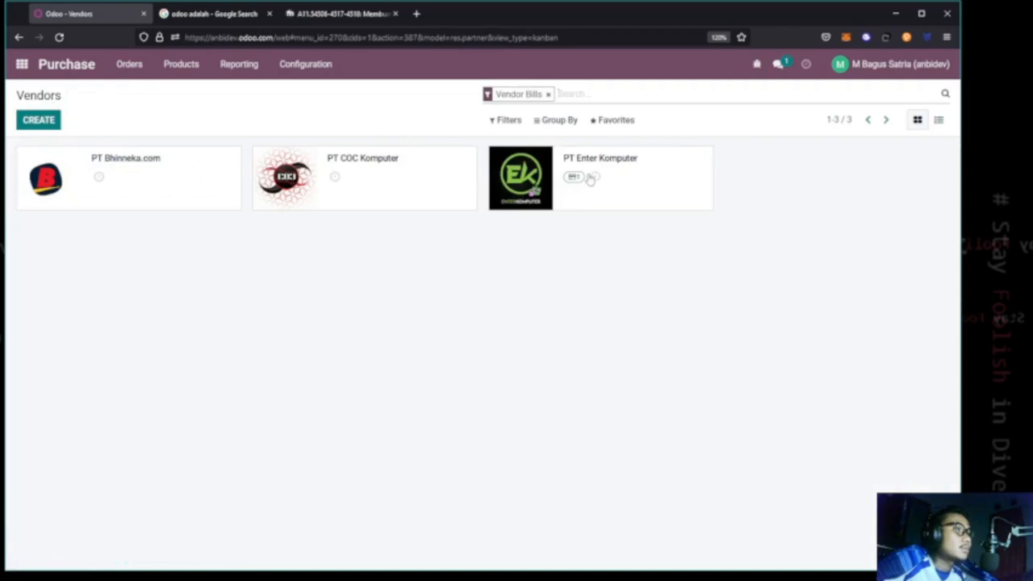
Create a new request for quotation with PT Bhinneka.com as the vendor
left_click(142, 69)
left_click(150, 93)
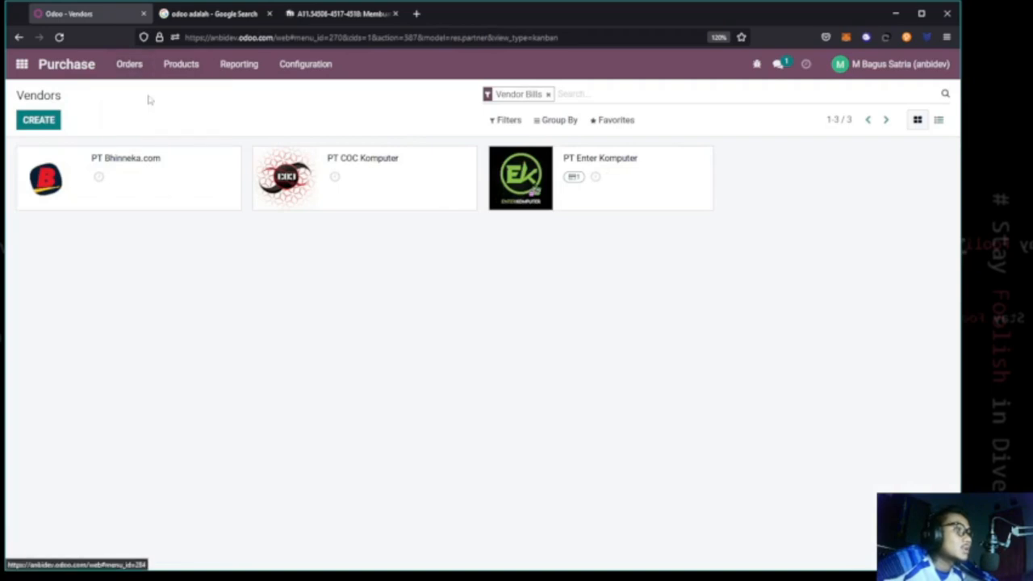
left_click(55, 121)
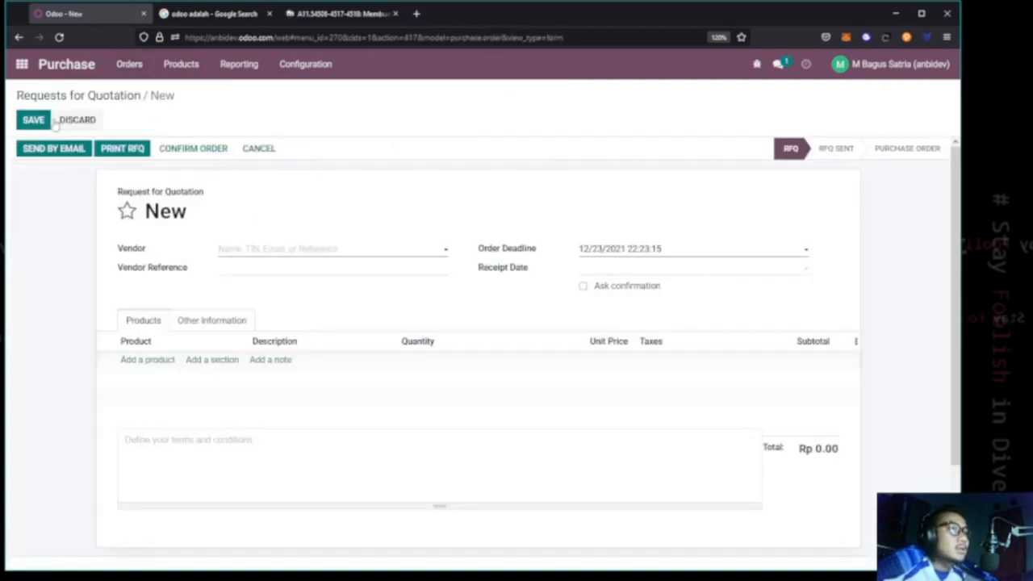
left_click(277, 251)
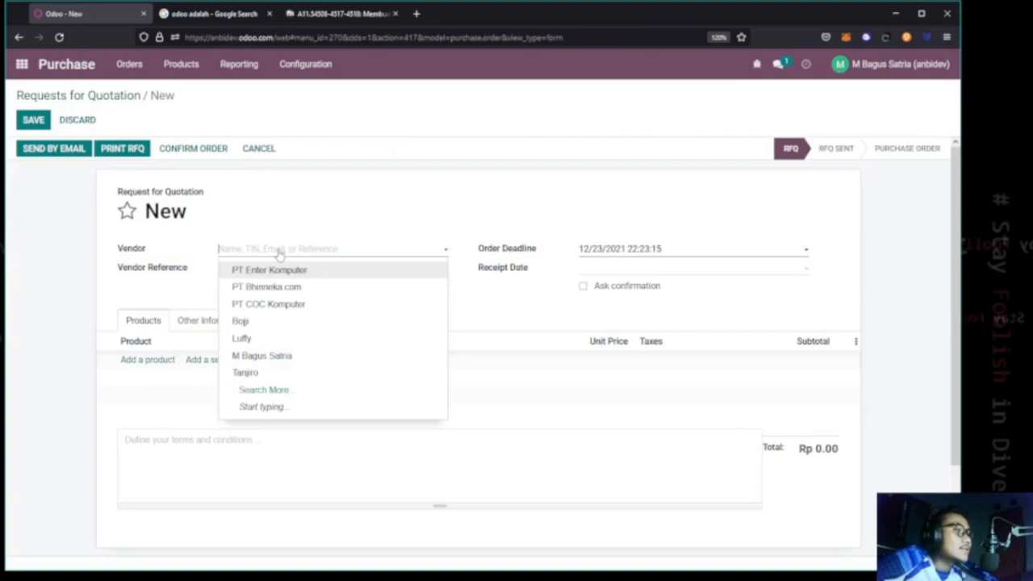
left_click(279, 286)
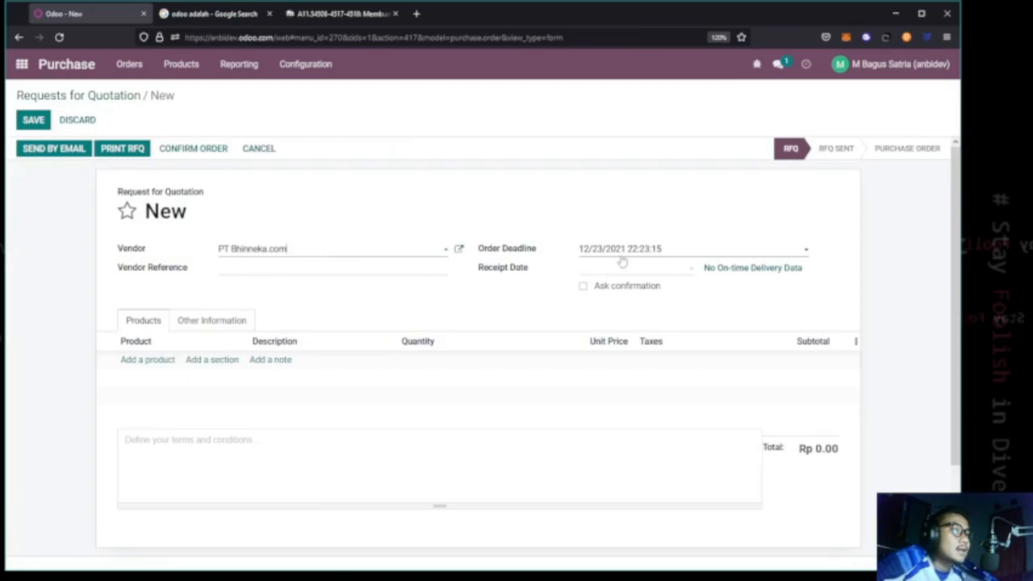
Add the product Rexus Daxa Air 2 to the request for quotation with a quantity of 10
left_click(149, 361)
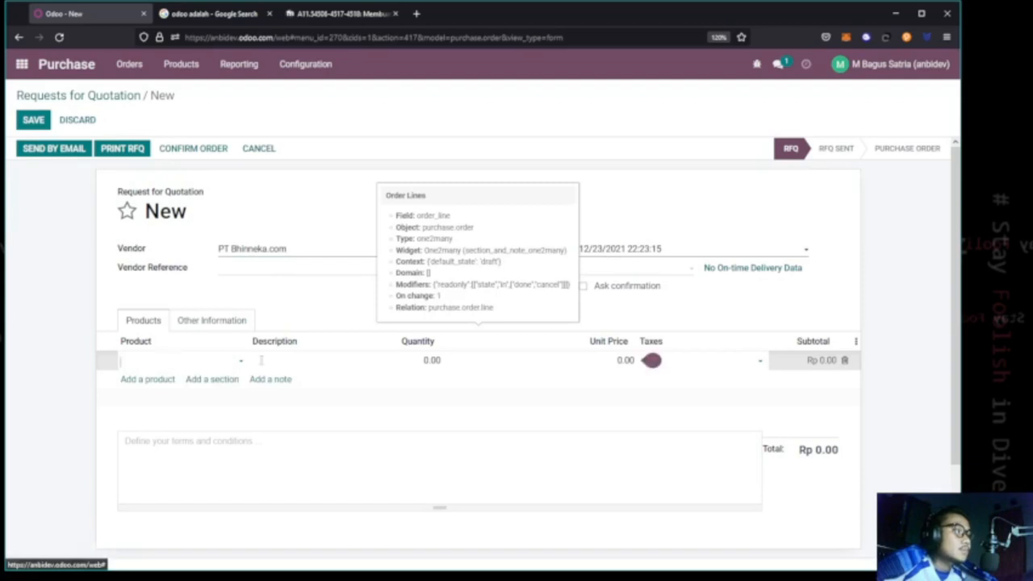
left_click(236, 363)
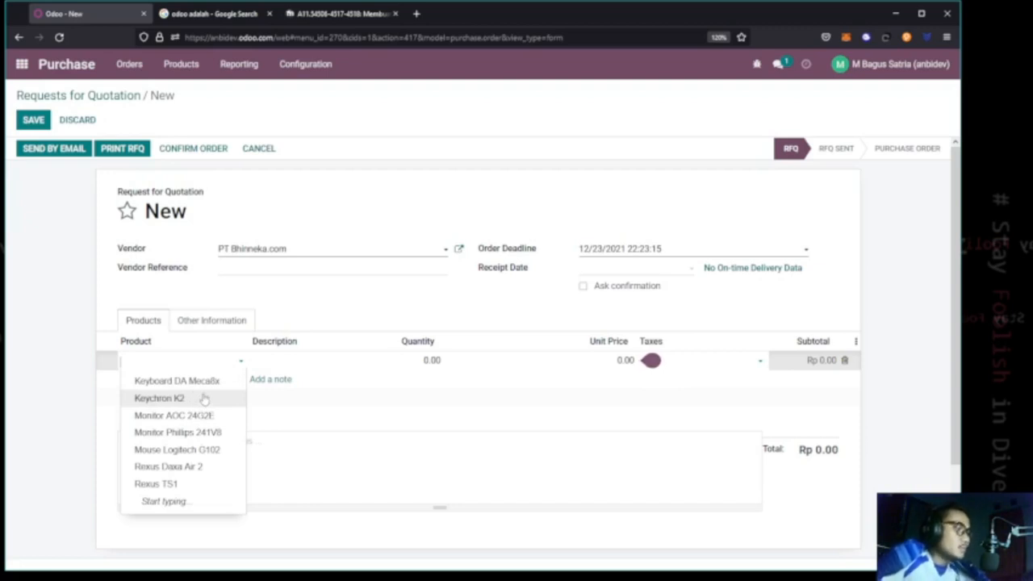
left_click(209, 465)
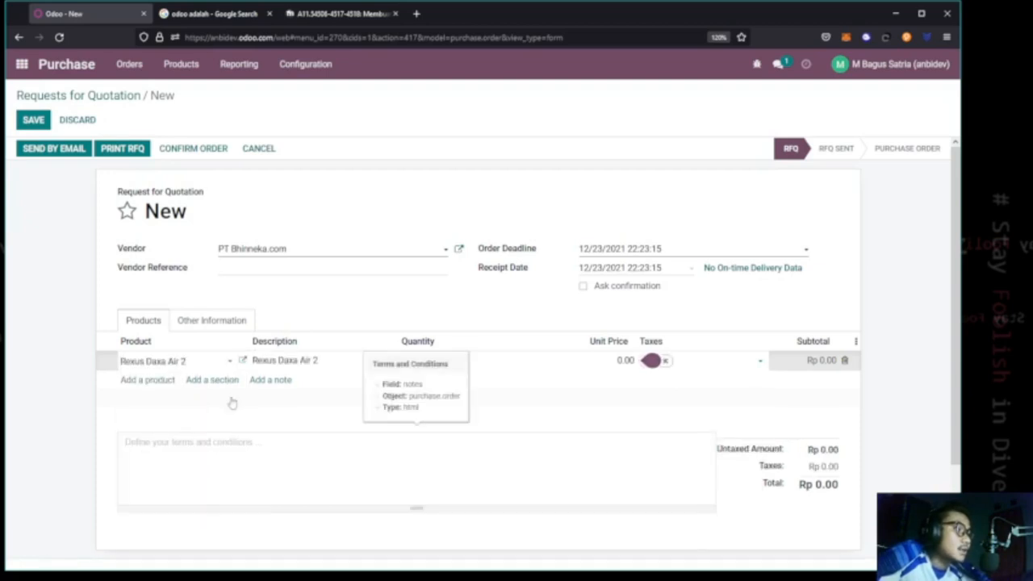
left_click(432, 361)
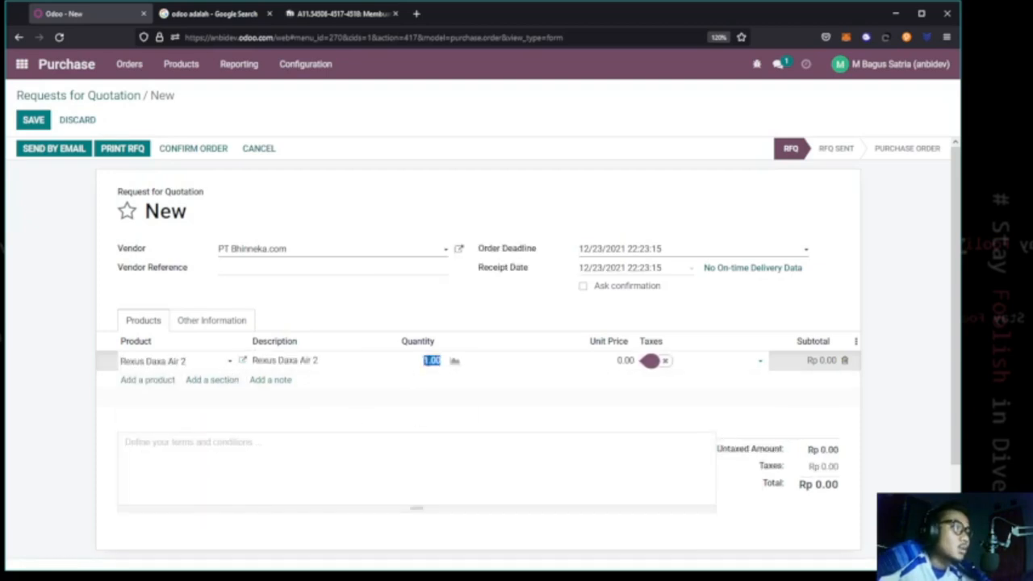
left_click(432, 363)
left_click_drag(423, 361, 440, 361)
type("10")
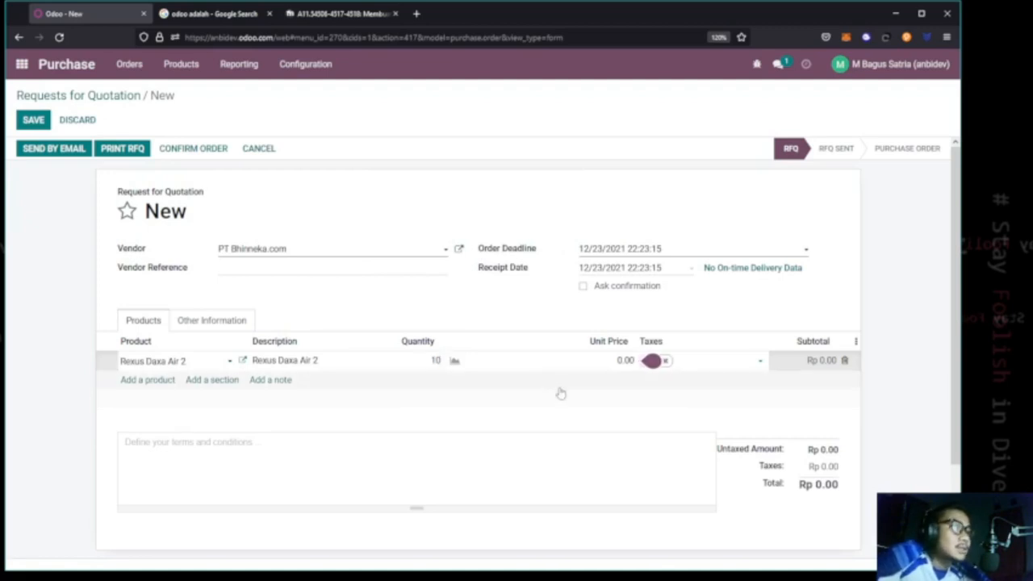
left_click(561, 397)
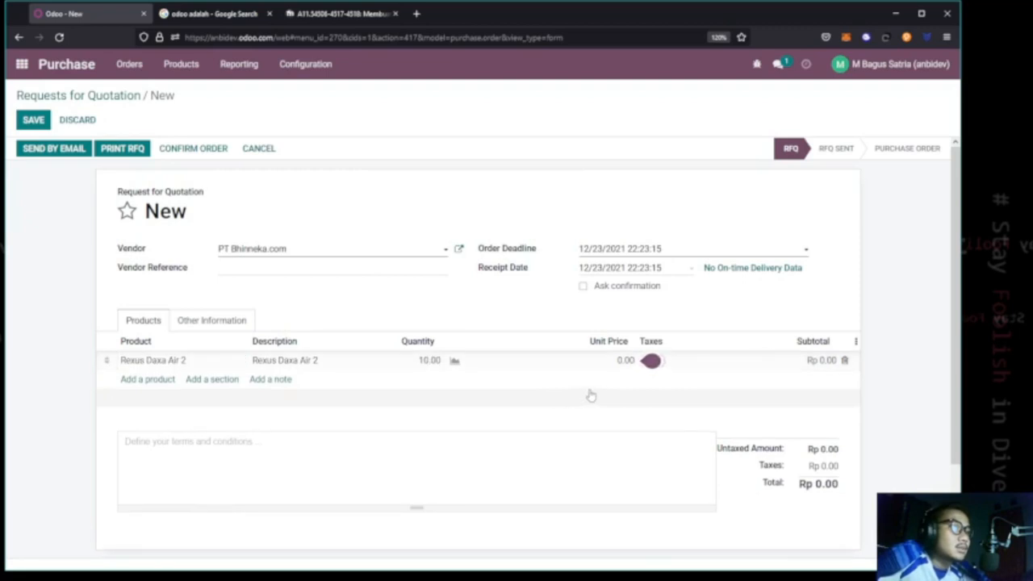
Set the unit price of the Rexus Daxa Air 2 line to 400,000
left_click(623, 361)
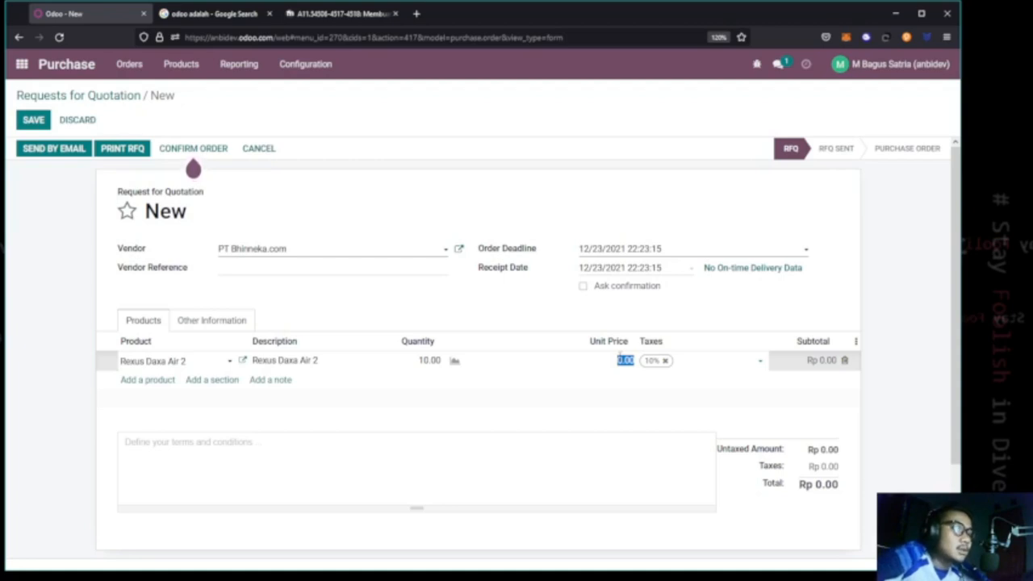
type("400000")
left_click(598, 391)
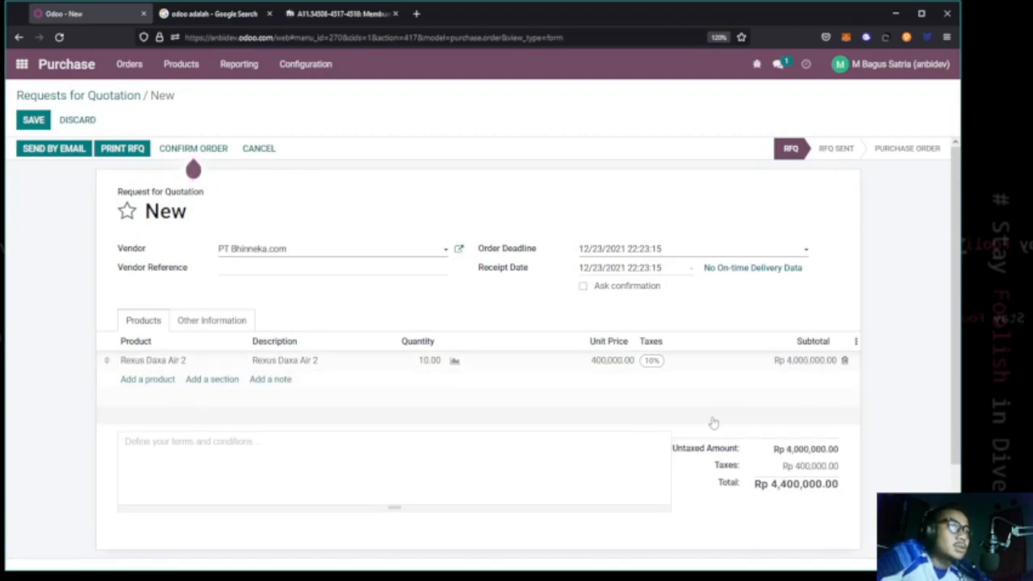
Save the request for quotation, confirm it as a purchase order and review the order's details
left_click(33, 121)
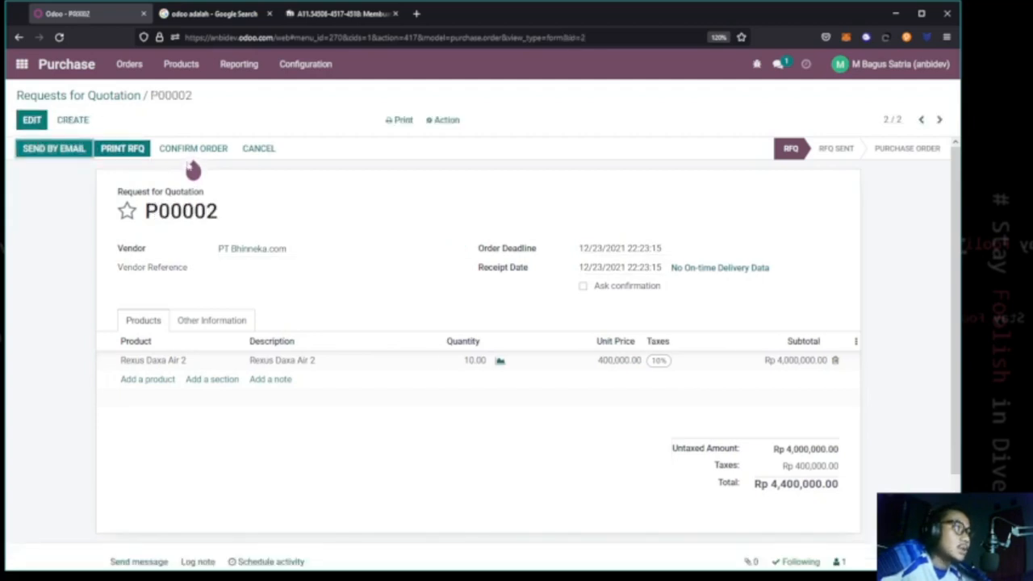
left_click(193, 150)
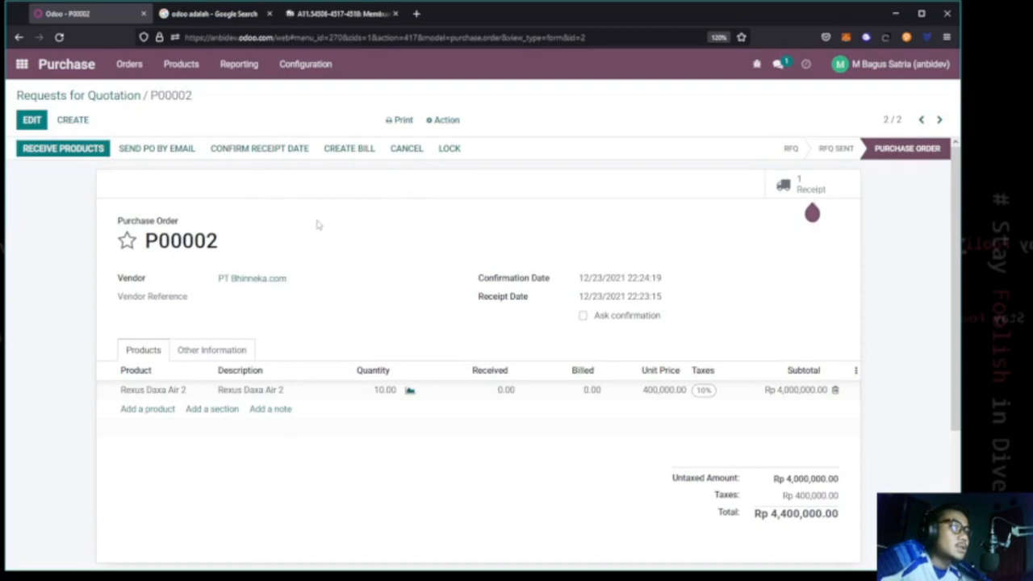
scroll(331, 237, "down", 1)
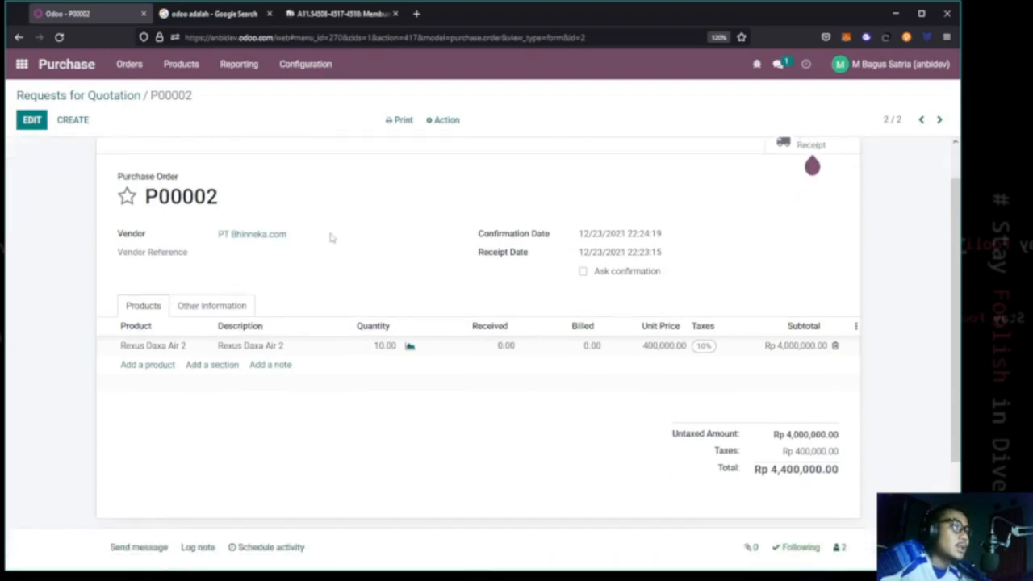
scroll(330, 236, "up", 1)
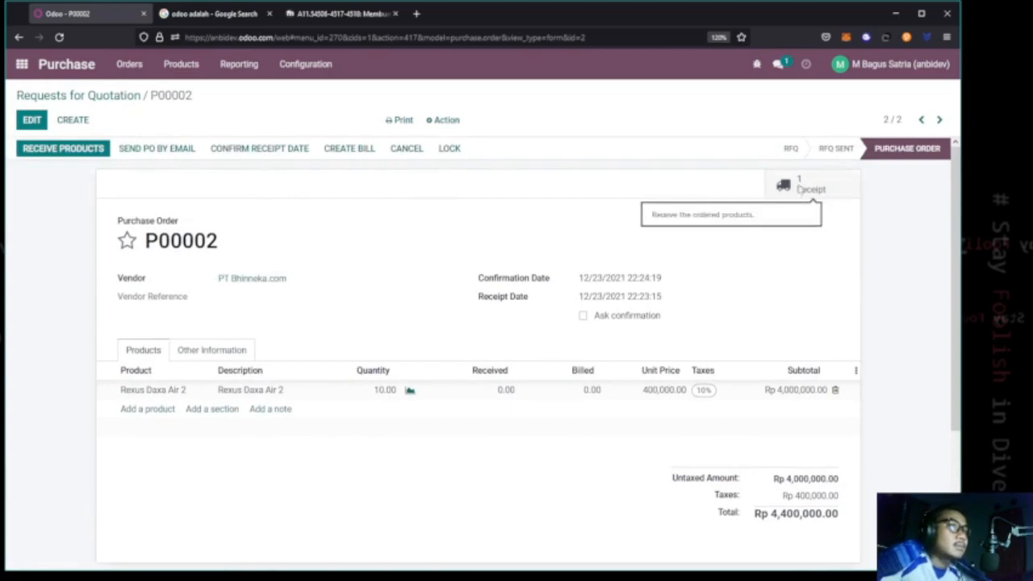
View the purchase order's receipt and reopen the PT Bhinneka.com order from the Requests for Quotation list
left_click(799, 188)
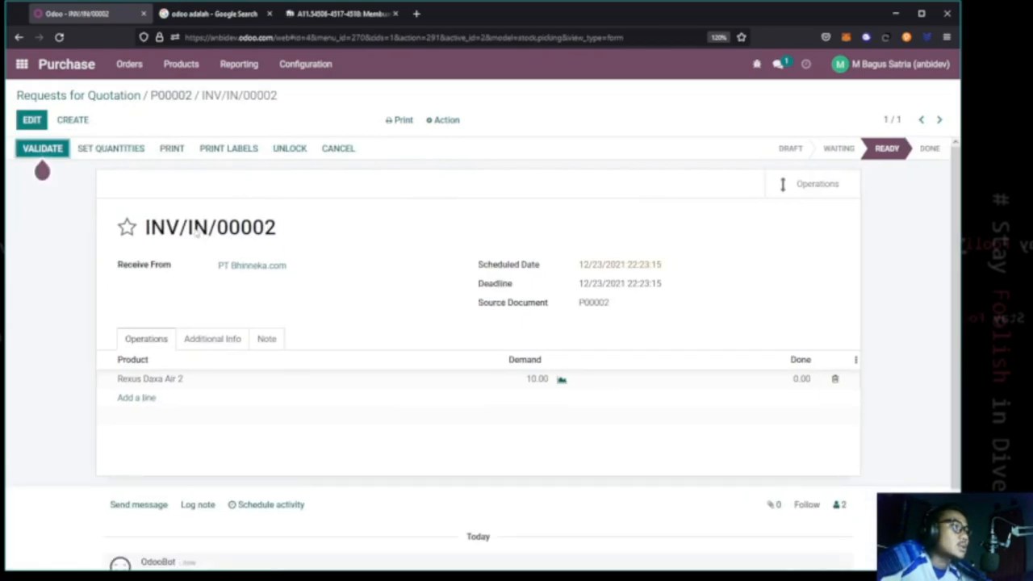
left_click(129, 65)
left_click(141, 93)
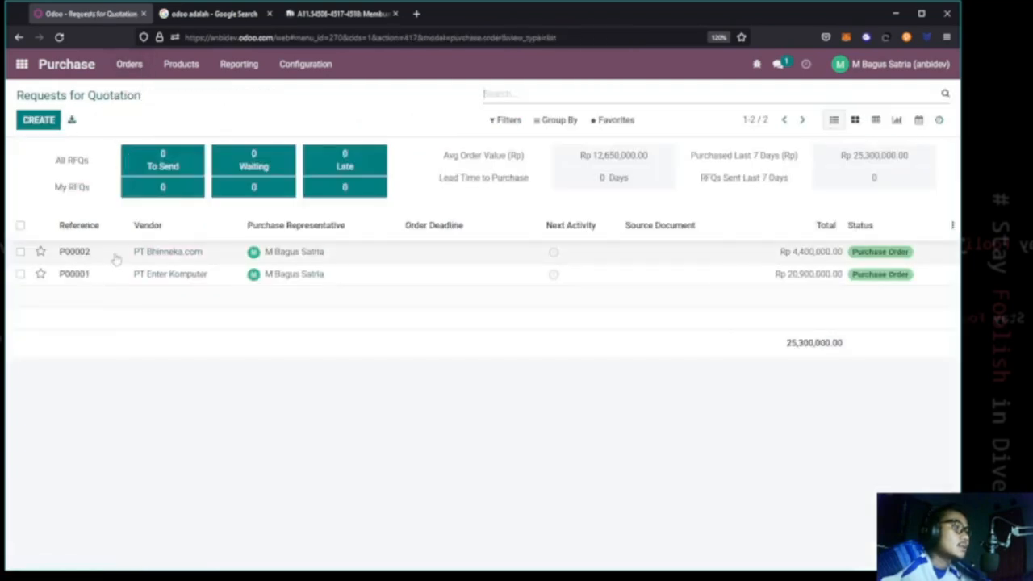
left_click(151, 256)
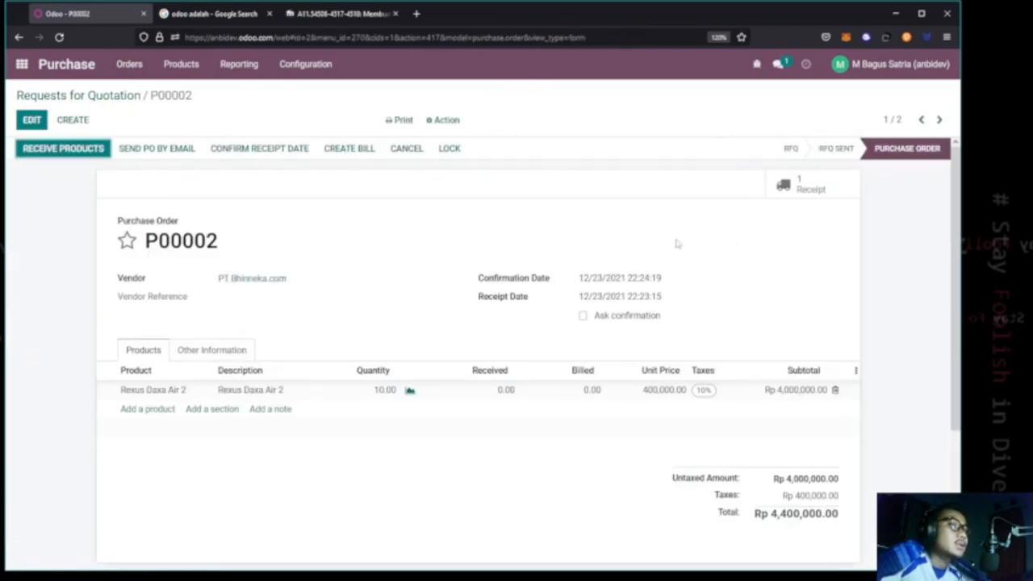
Receive the ordered products by validating the receipt and applying the immediate transfer of all quantities
left_click(83, 150)
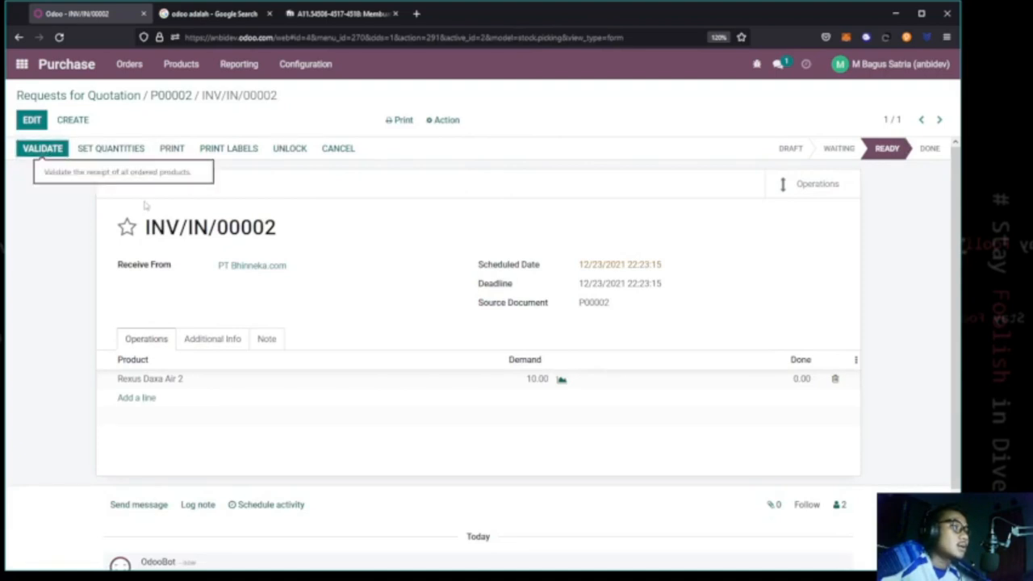
left_click(34, 152)
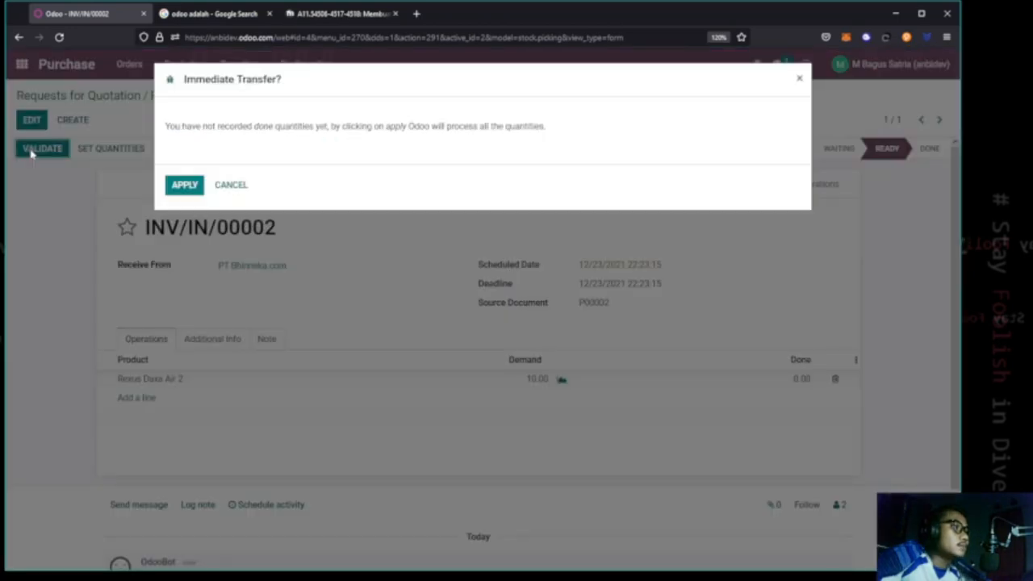
left_click_drag(309, 129, 452, 138)
left_click(451, 138)
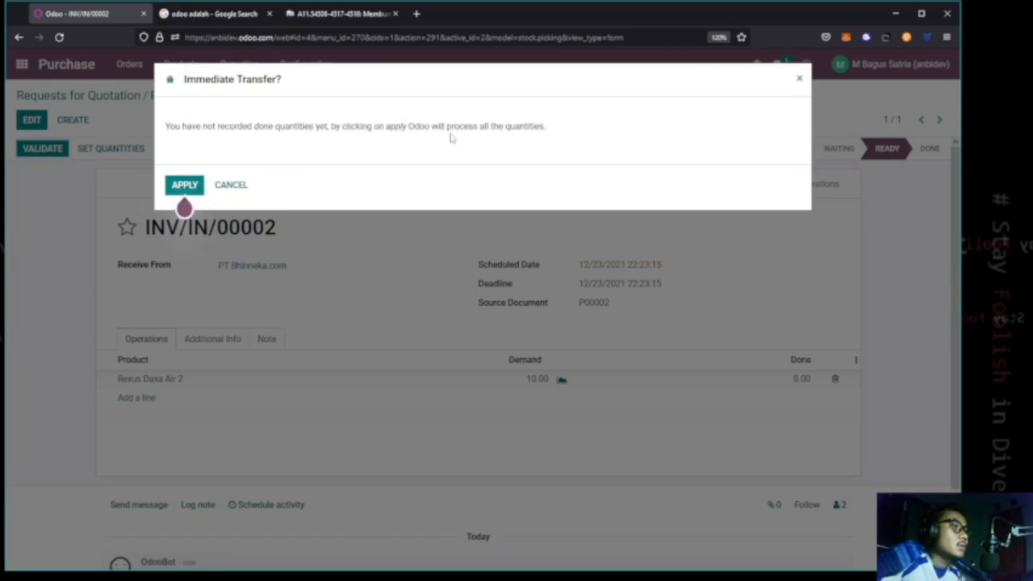
left_click(185, 185)
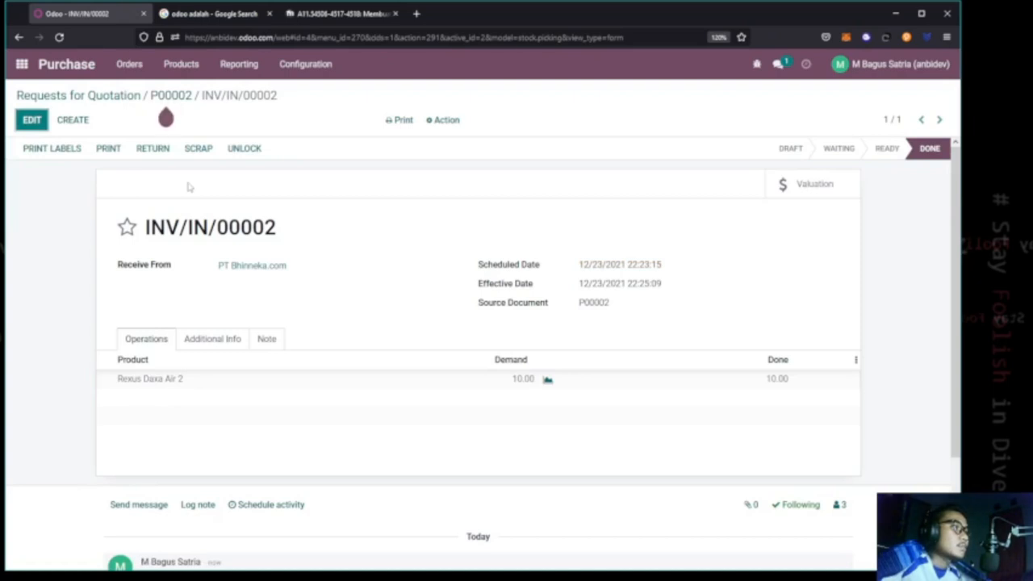
Reopen the PT Bhinneka.com order from the Requests for Quotation list and create its vendor bill
left_click(105, 97)
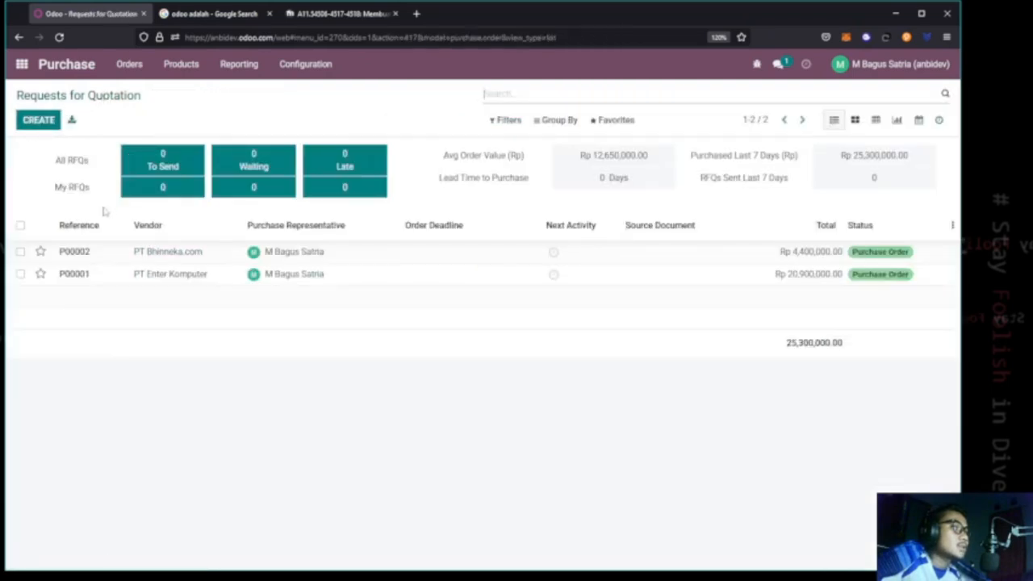
left_click(74, 255)
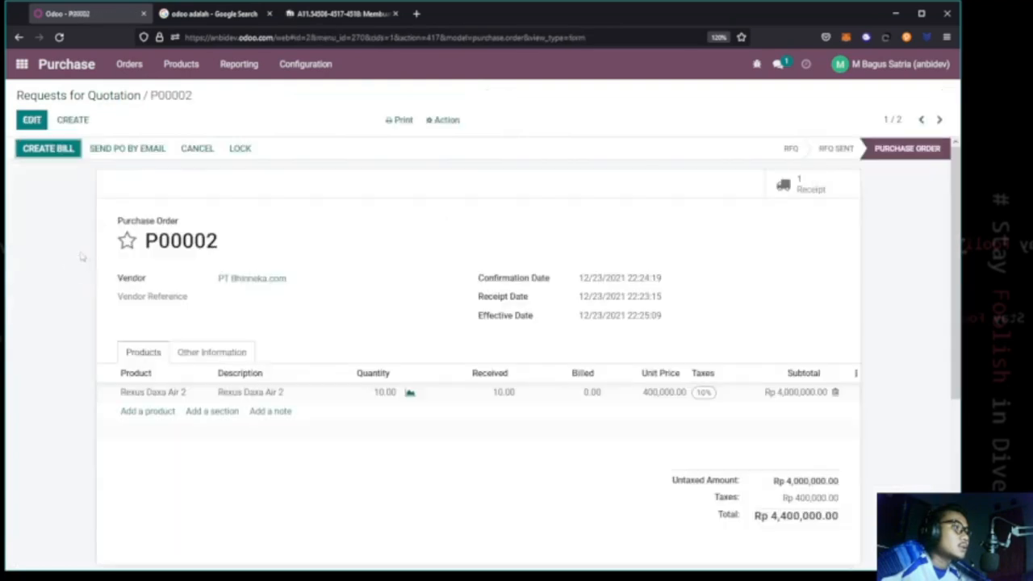
left_click(69, 150)
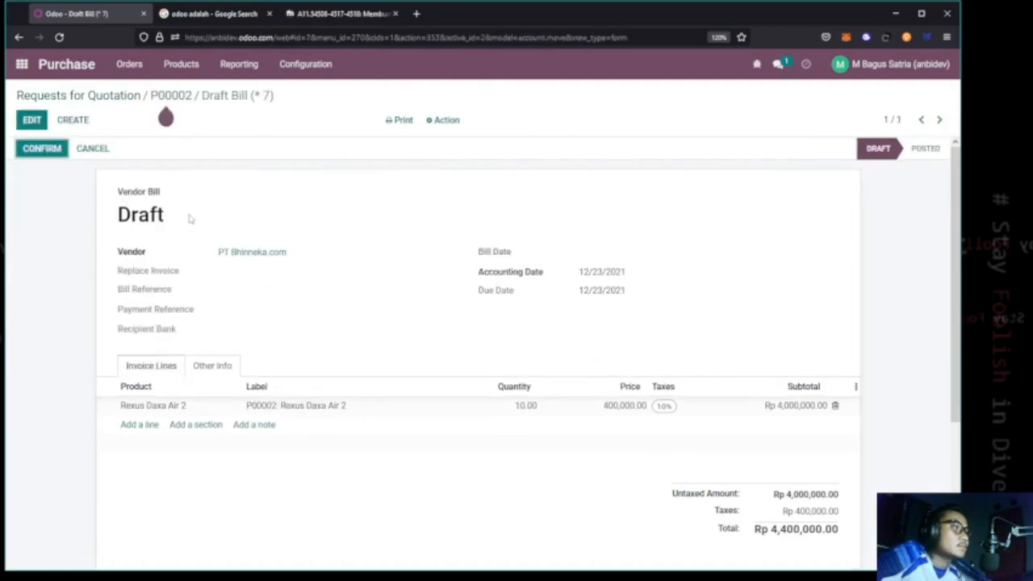
Look over the draft vendor bill and try to confirm it without a bill date
scroll(569, 433, "down", 1)
scroll(502, 396, "up", 1)
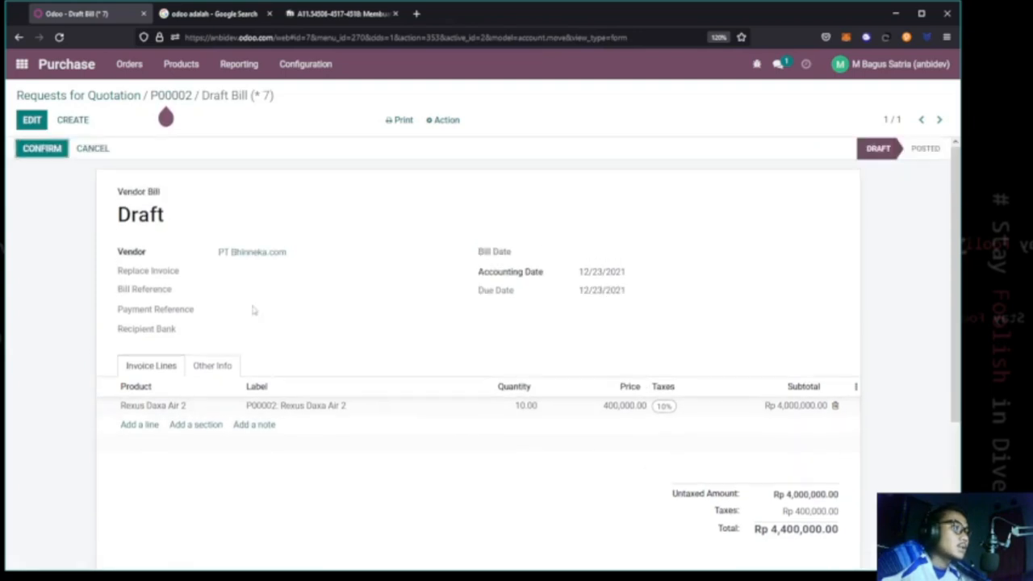
left_click(45, 151)
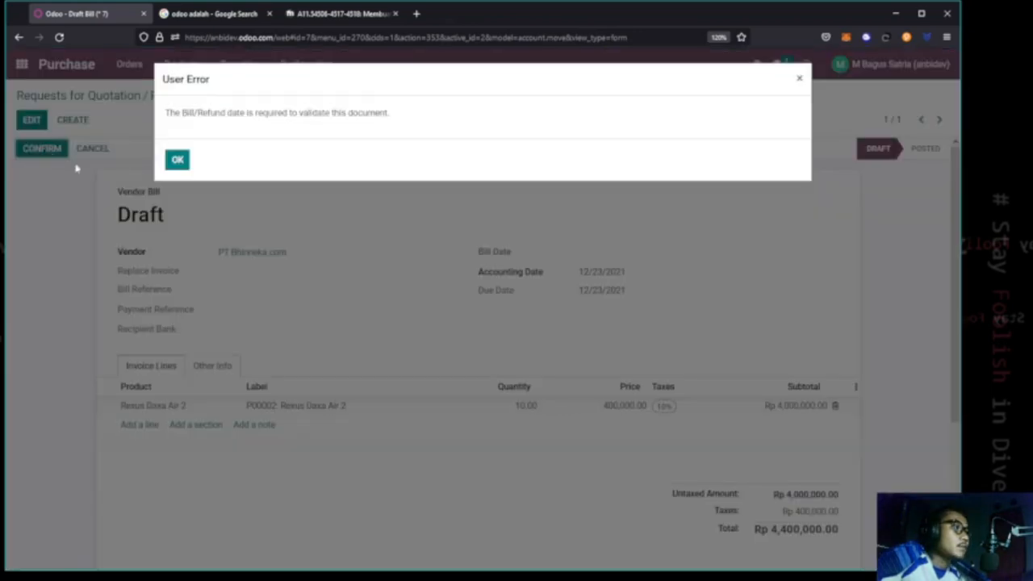
left_click(177, 159)
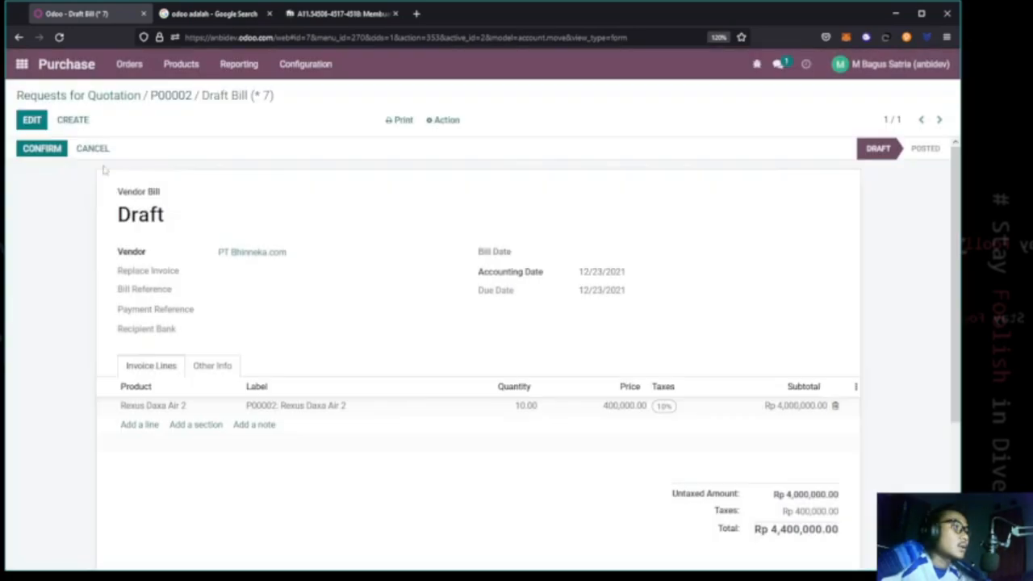
left_click(52, 152)
left_click(177, 159)
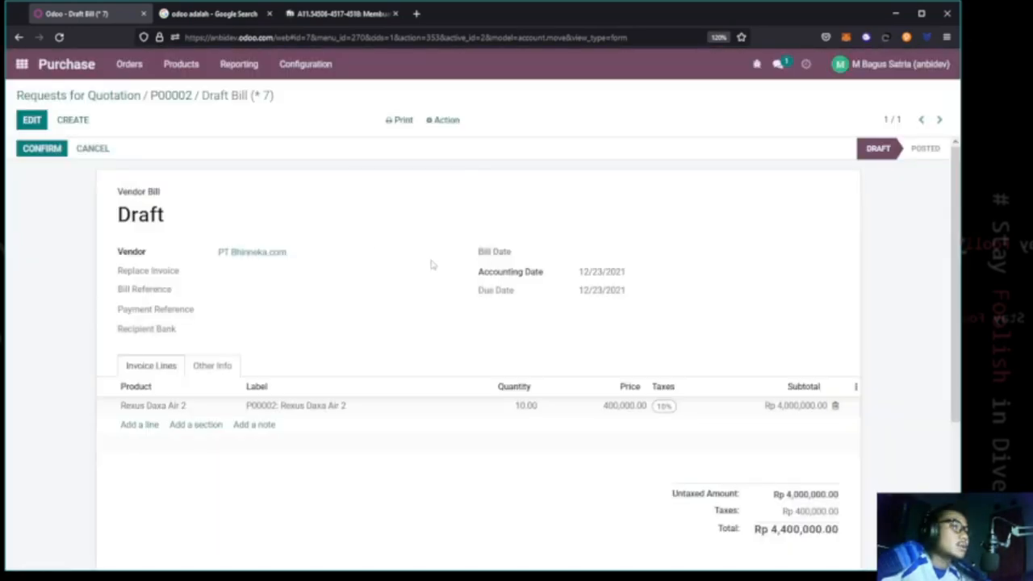
Set the draft vendor bill's bill date to 12/23/2021 and confirm the bill
left_click(502, 255)
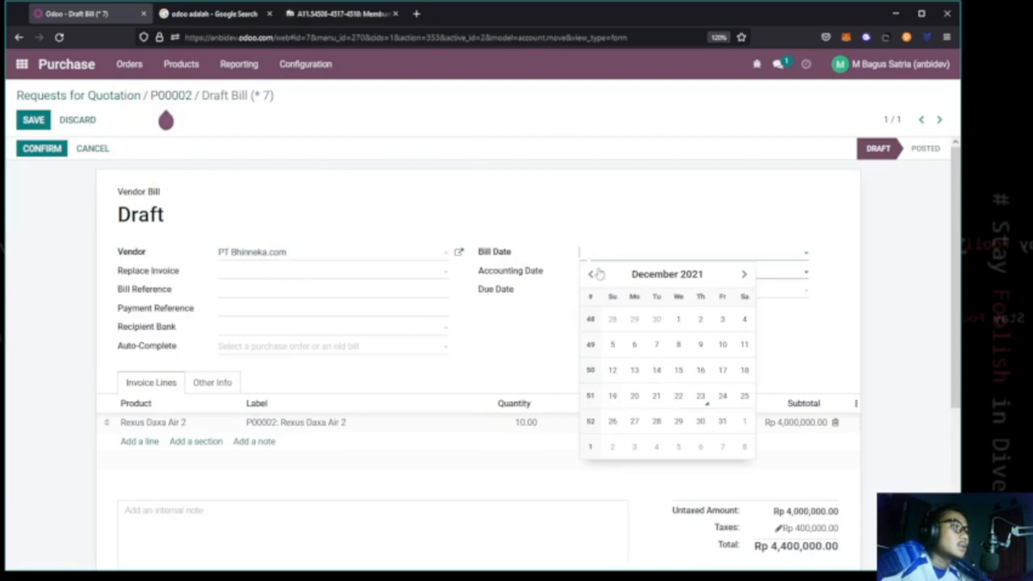
left_click(700, 395)
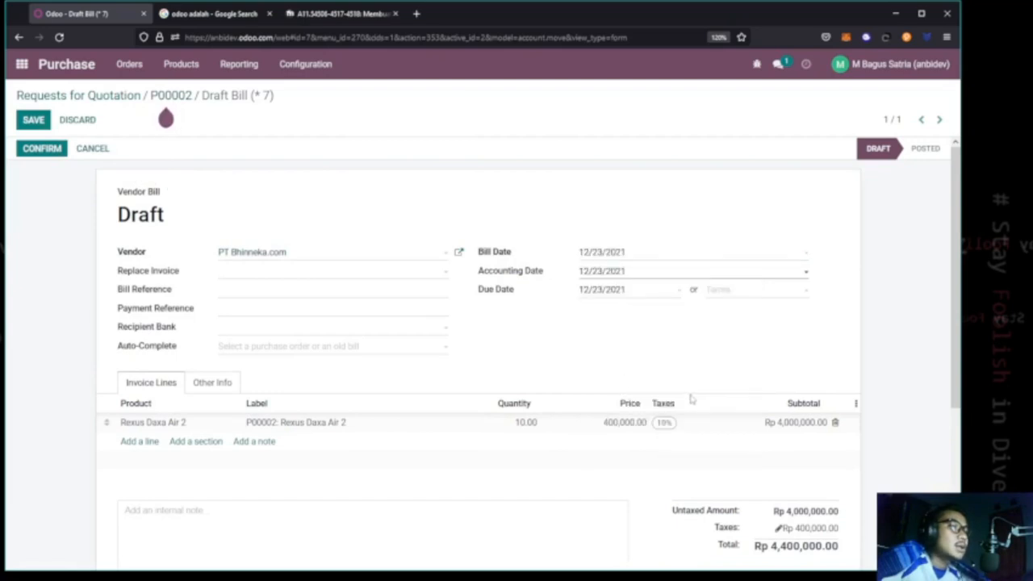
left_click(43, 151)
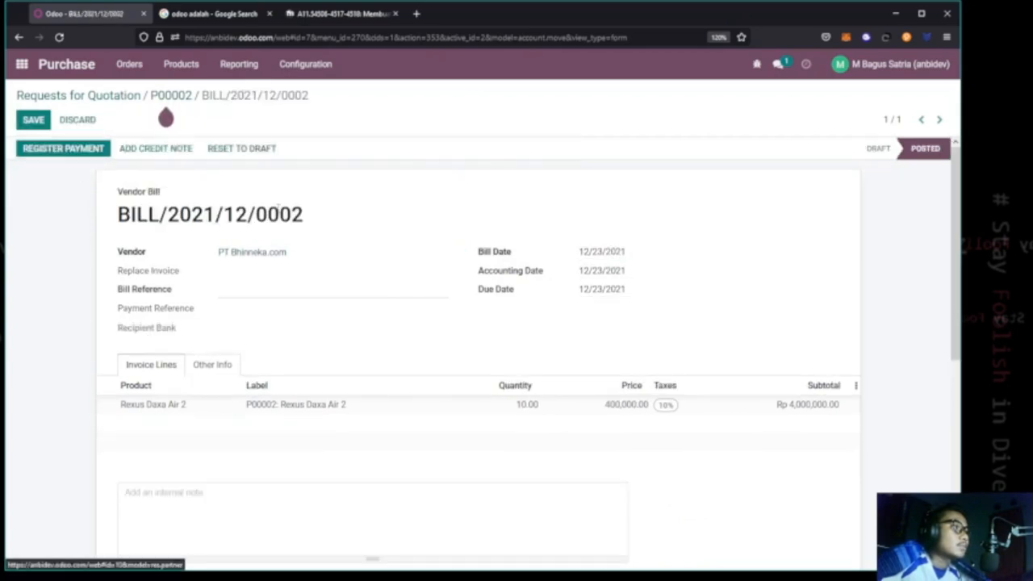
Register the vendor bill's full payment dated 12/23/2021 through the bank journal rather than Cash, and save the bill
left_click(71, 150)
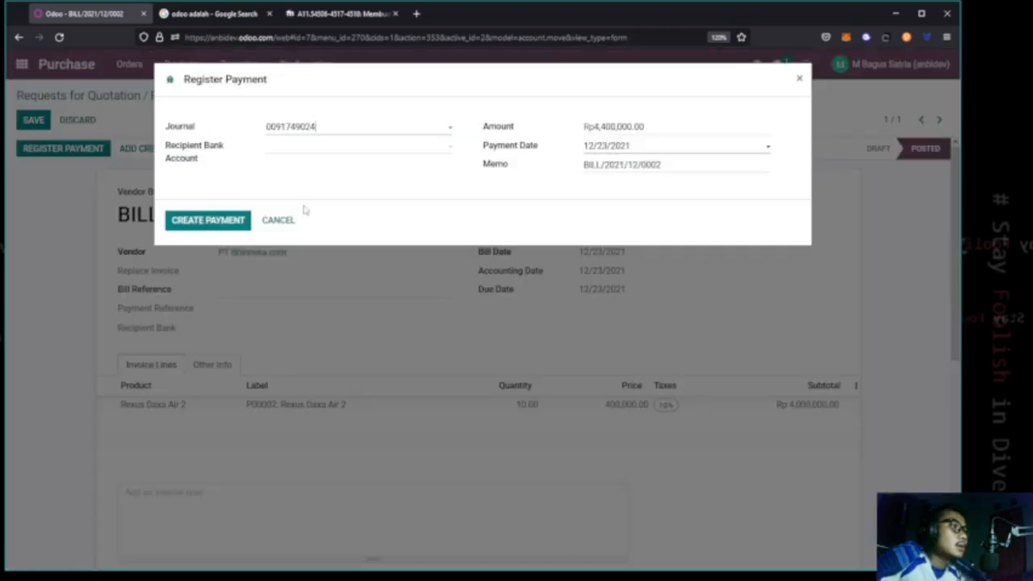
left_click(348, 153)
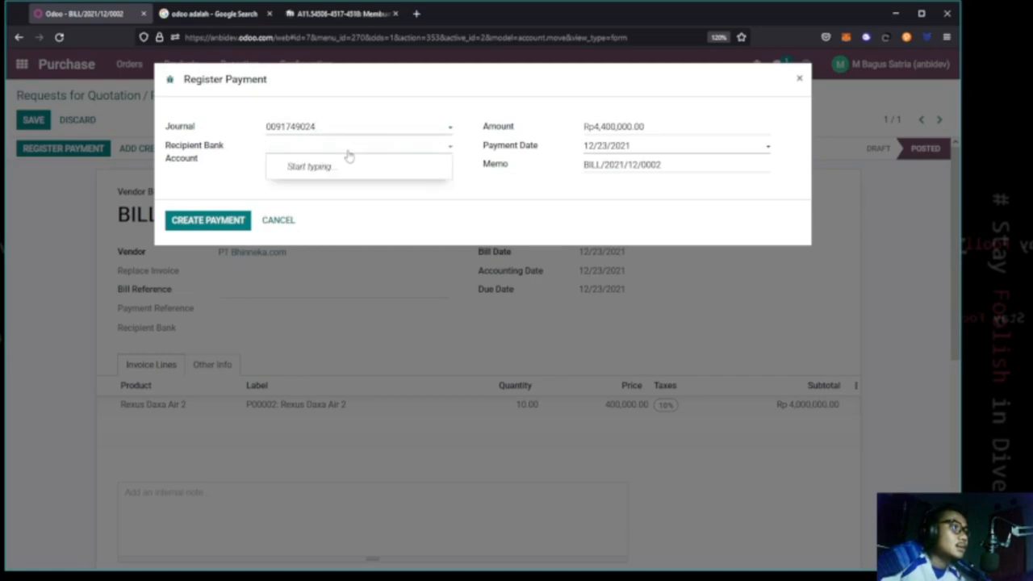
left_click(330, 130)
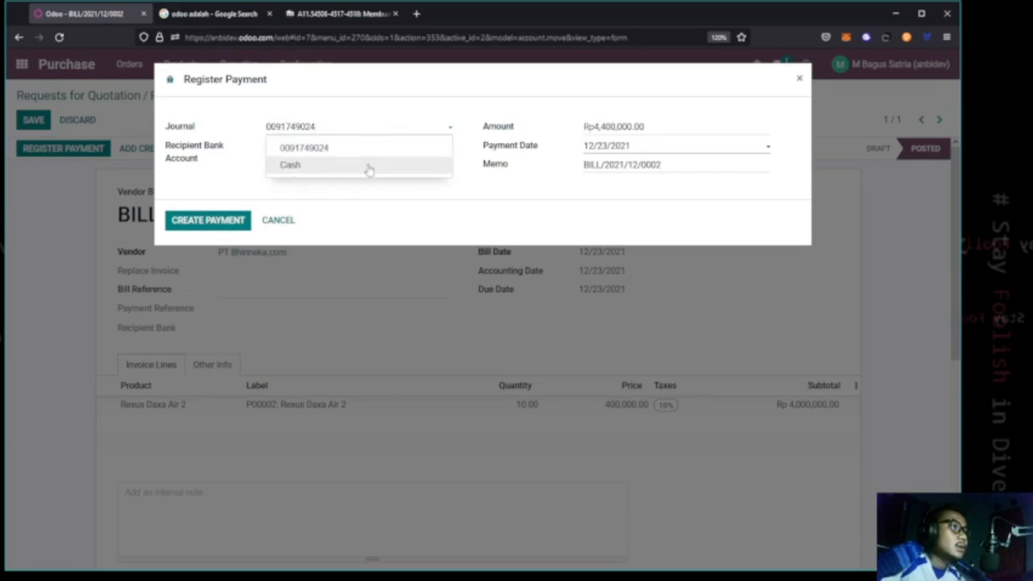
left_click(384, 153)
left_click(426, 134)
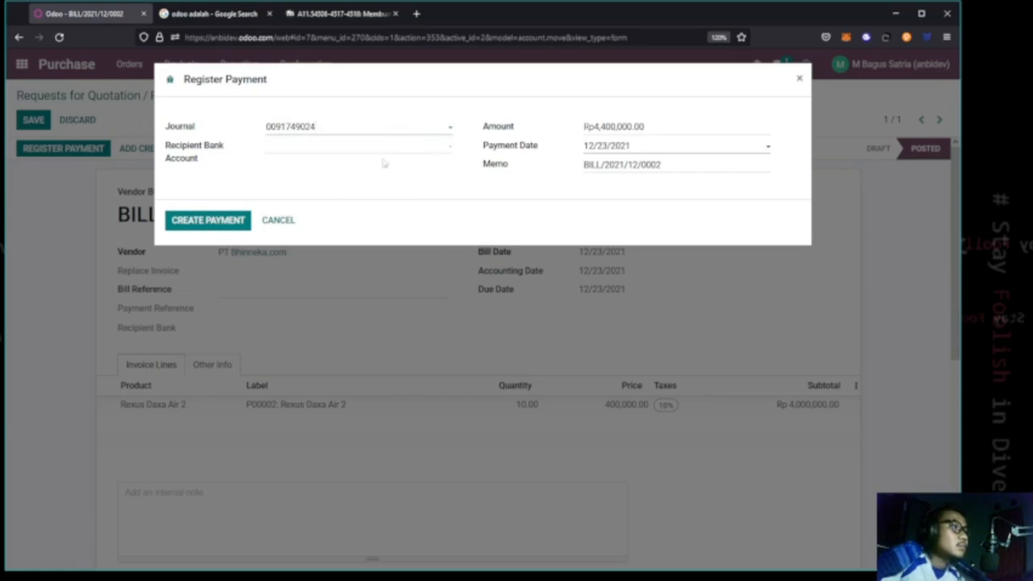
left_click(242, 220)
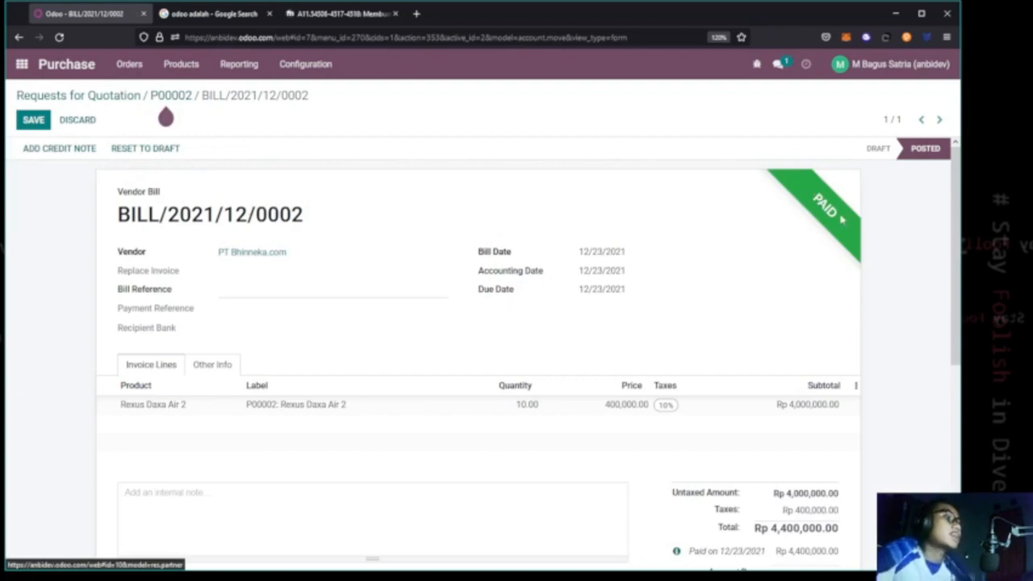
left_click(34, 120)
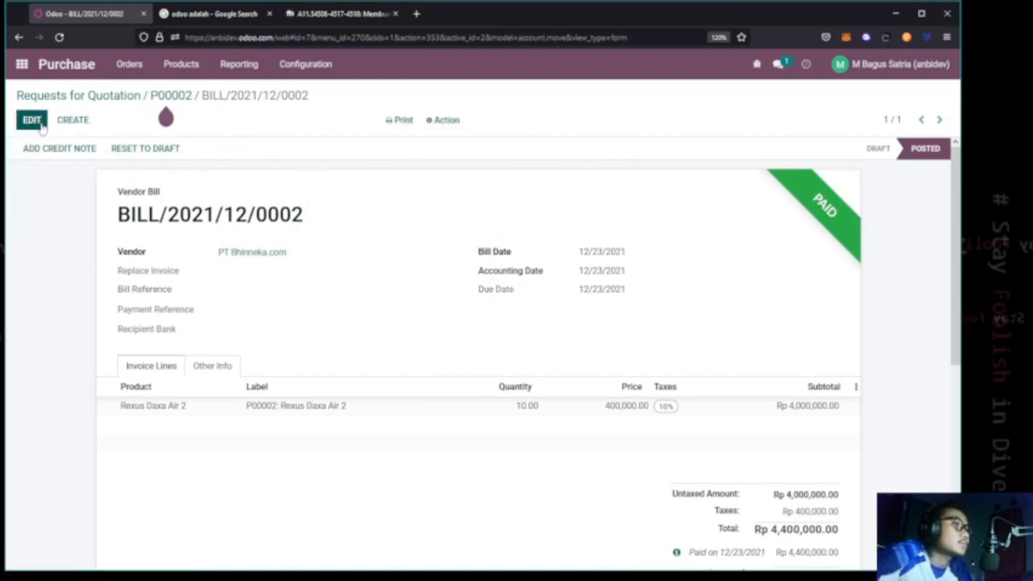
Check the billing status in the Purchase Orders list and view the on-hand quantities of the purchasable products
left_click(129, 67)
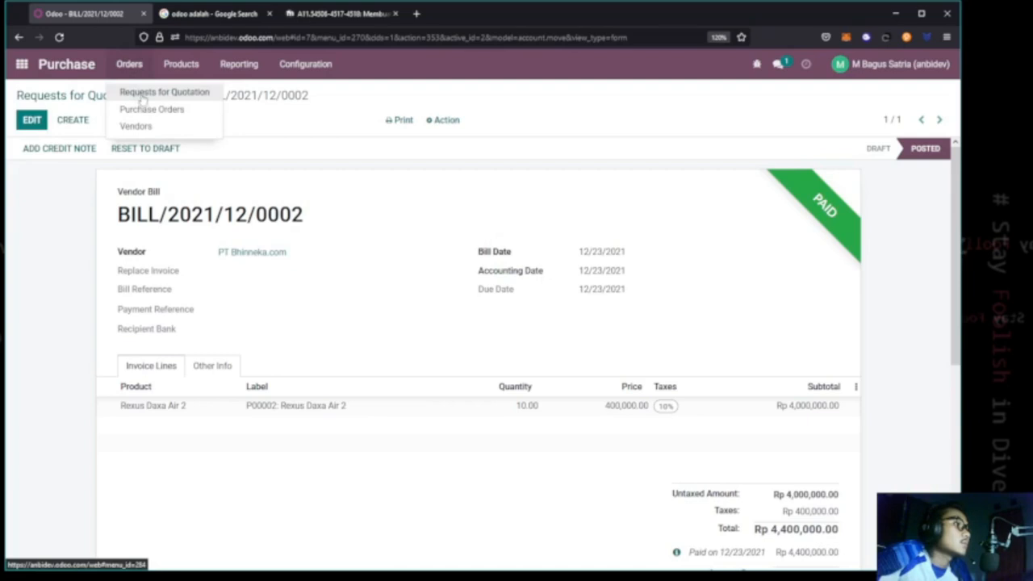
left_click(152, 110)
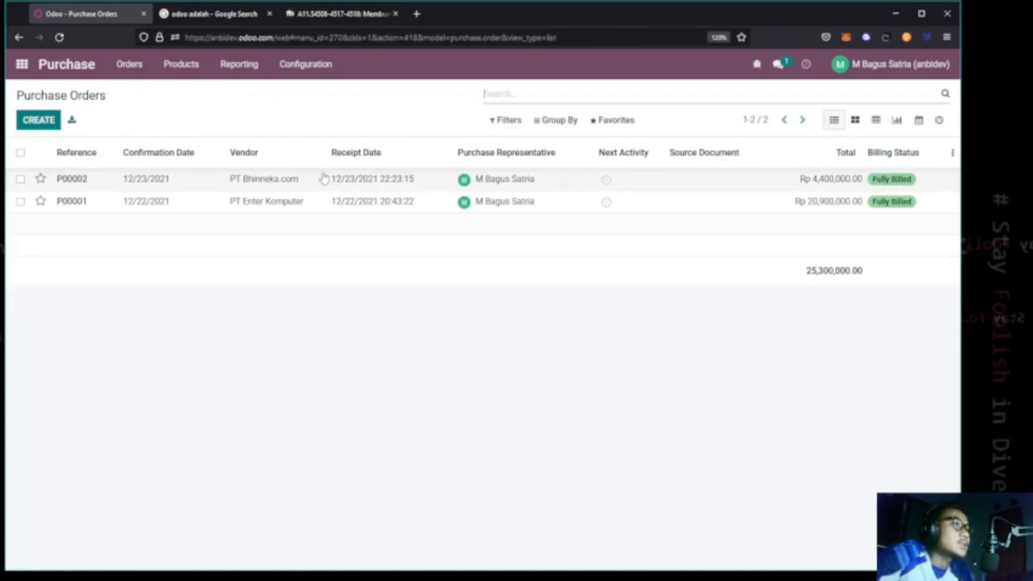
left_click(184, 71)
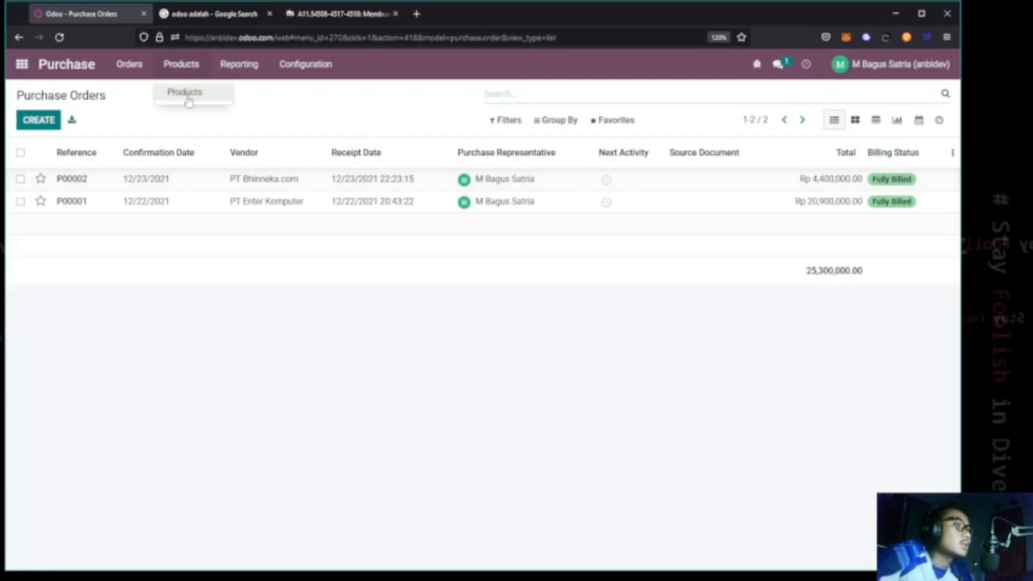
left_click(187, 97)
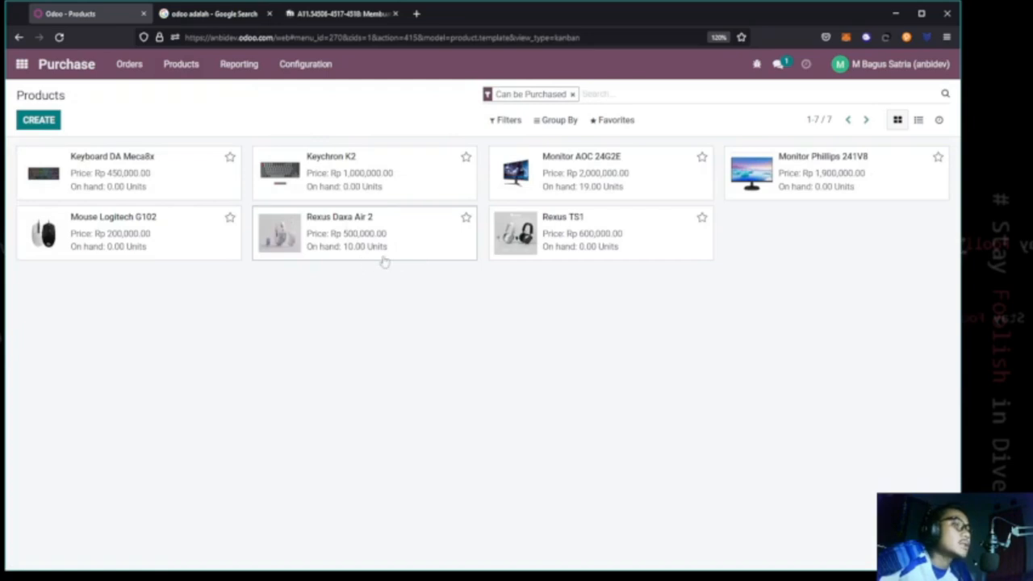
View the Rexus Daxa Air 2 product's purchased-quantity analysis and return to the Requests for Quotation list
left_click(295, 249)
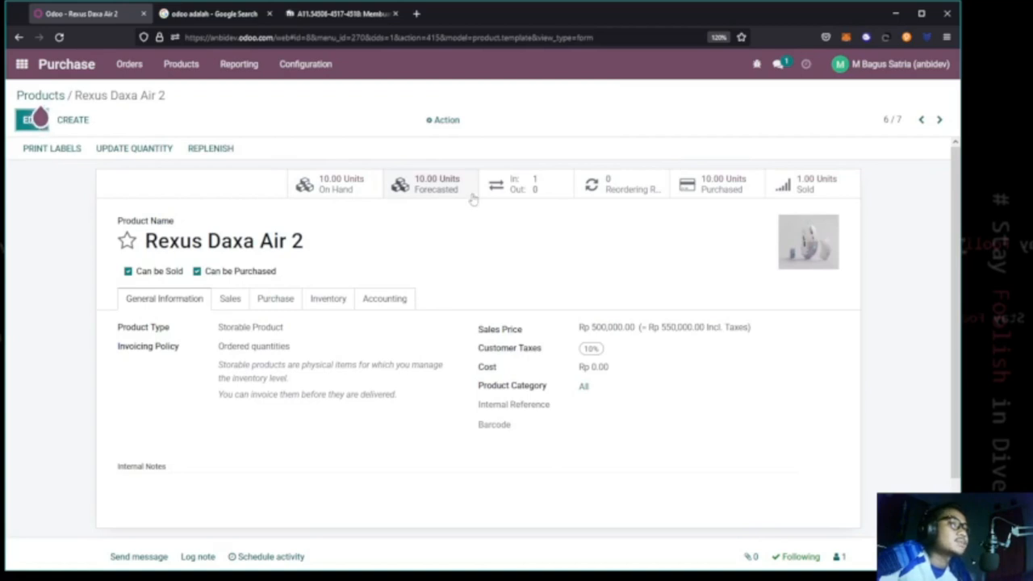
left_click(705, 187)
mouse_move(531, 226)
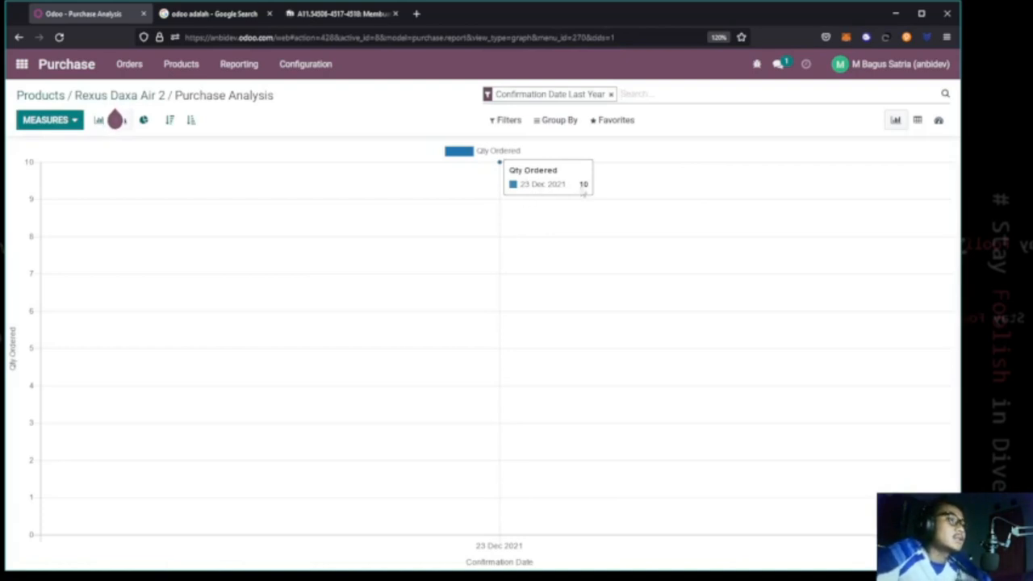
left_click(134, 68)
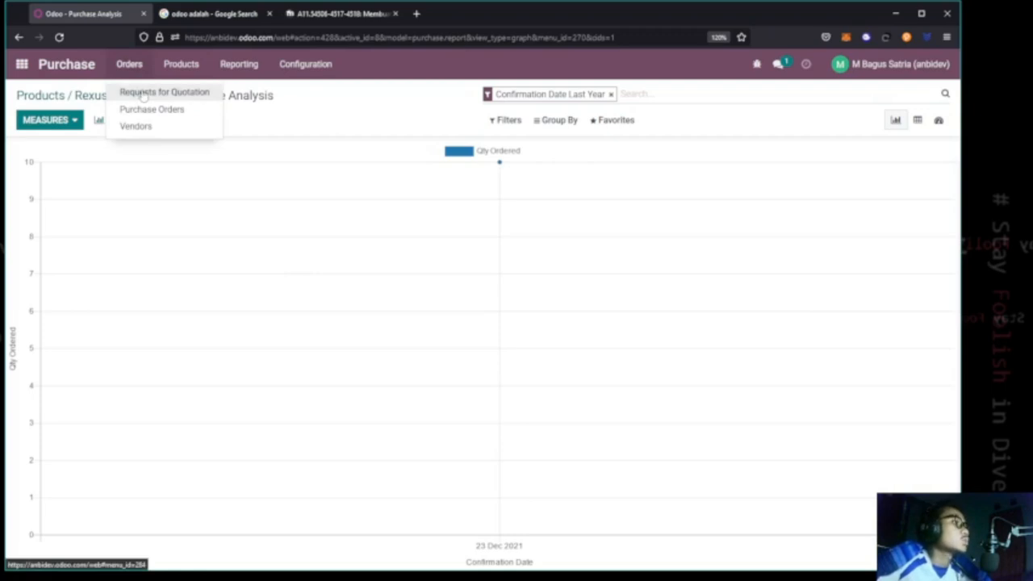
left_click(142, 94)
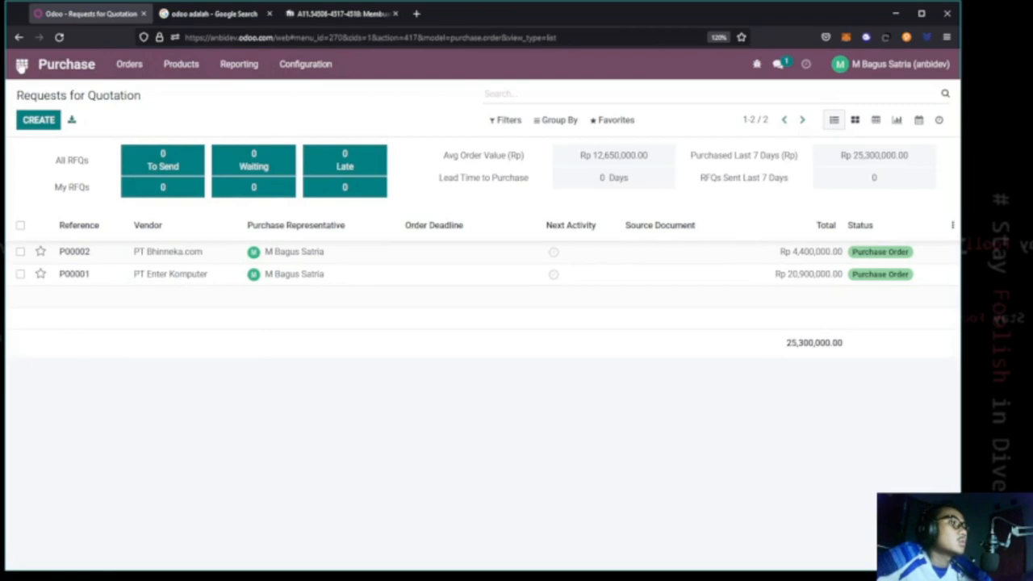
Switch to the Sales app and create a new sales order for the third suggested customer
left_click(22, 65)
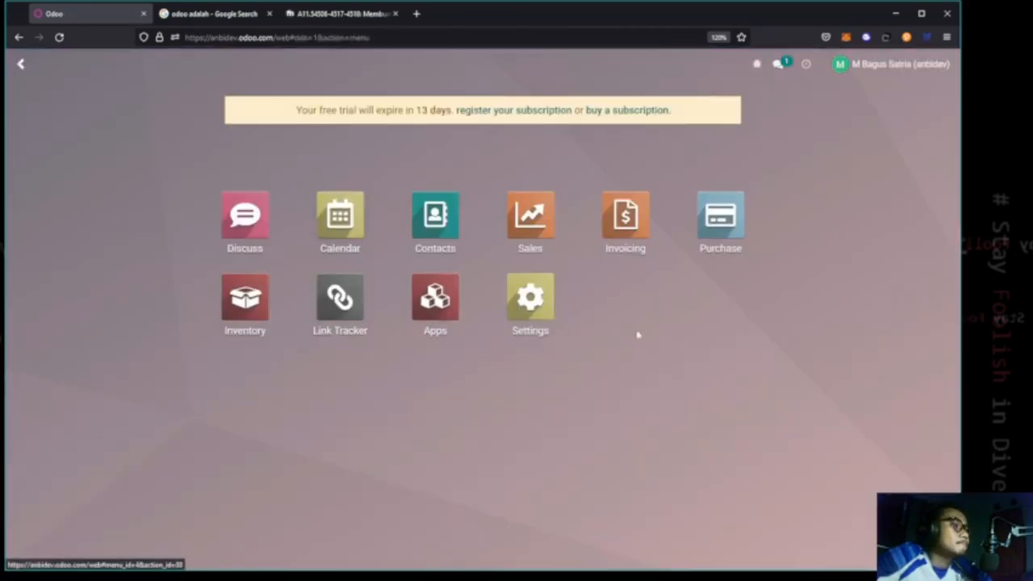
left_click(530, 226)
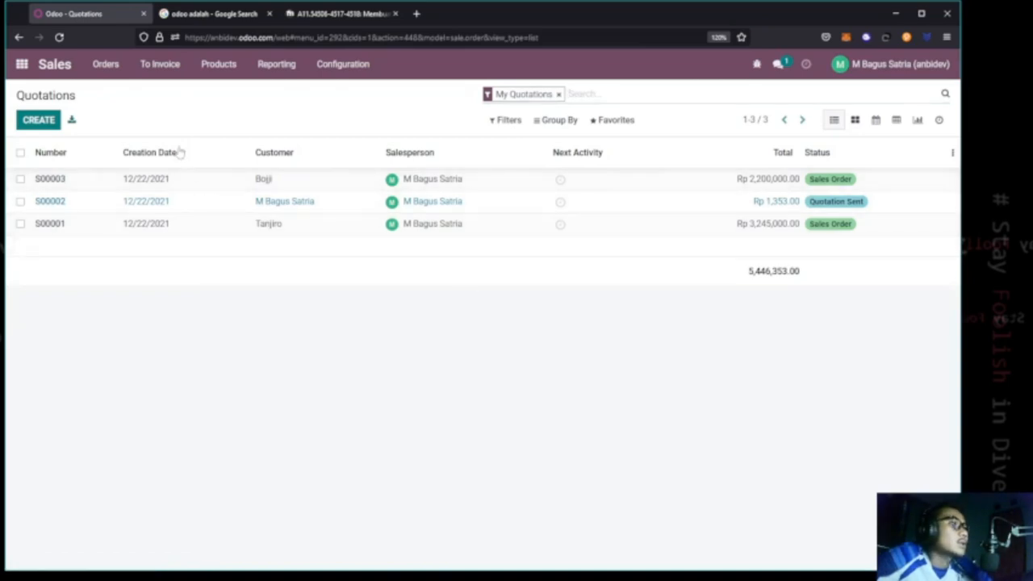
left_click(99, 68)
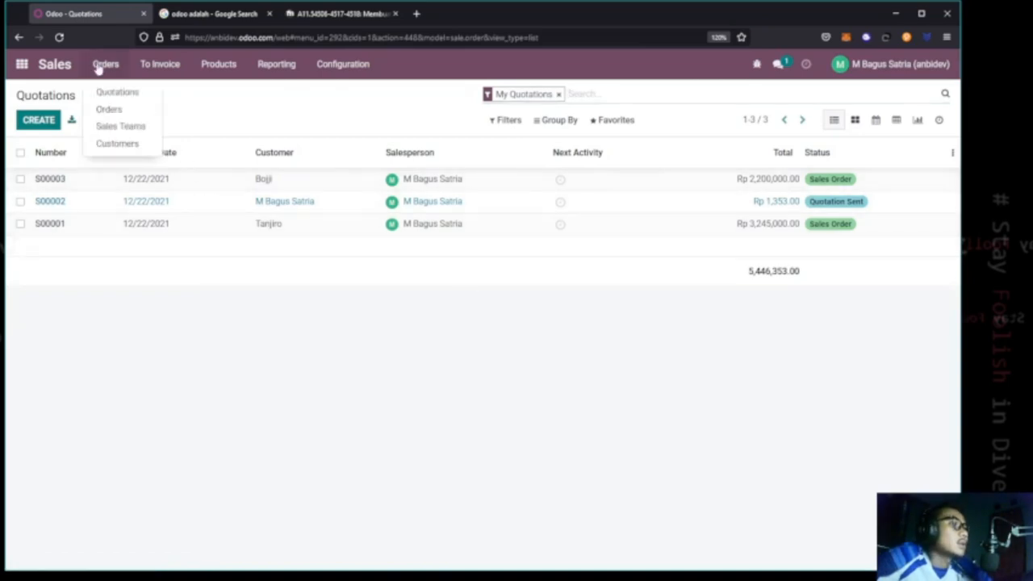
left_click(111, 109)
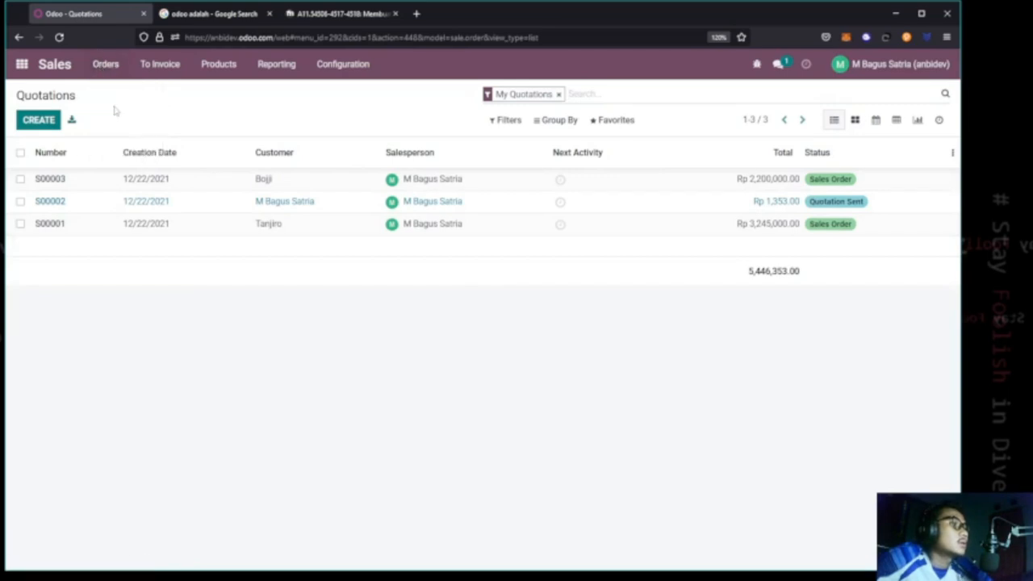
left_click(38, 120)
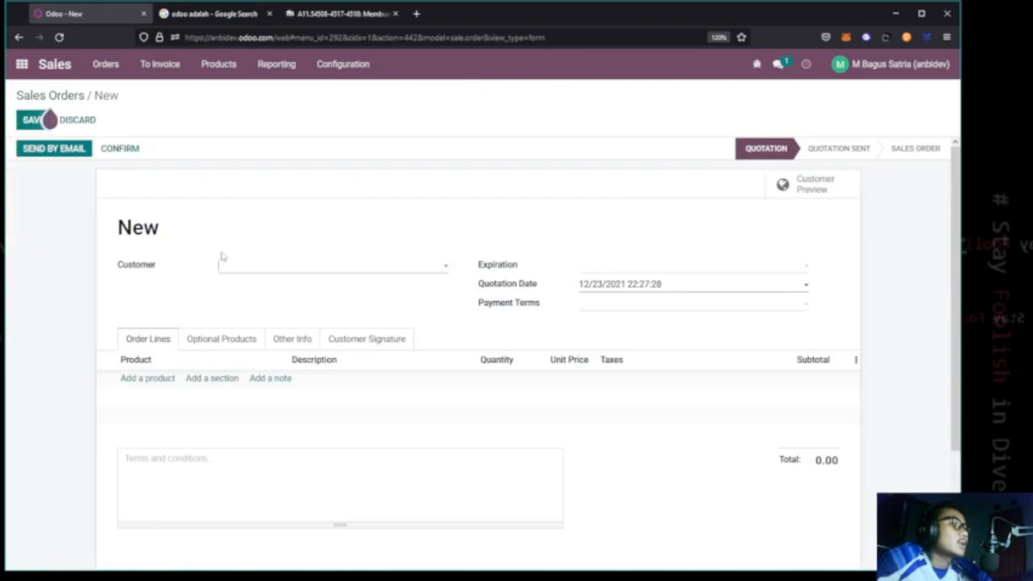
left_click(238, 270)
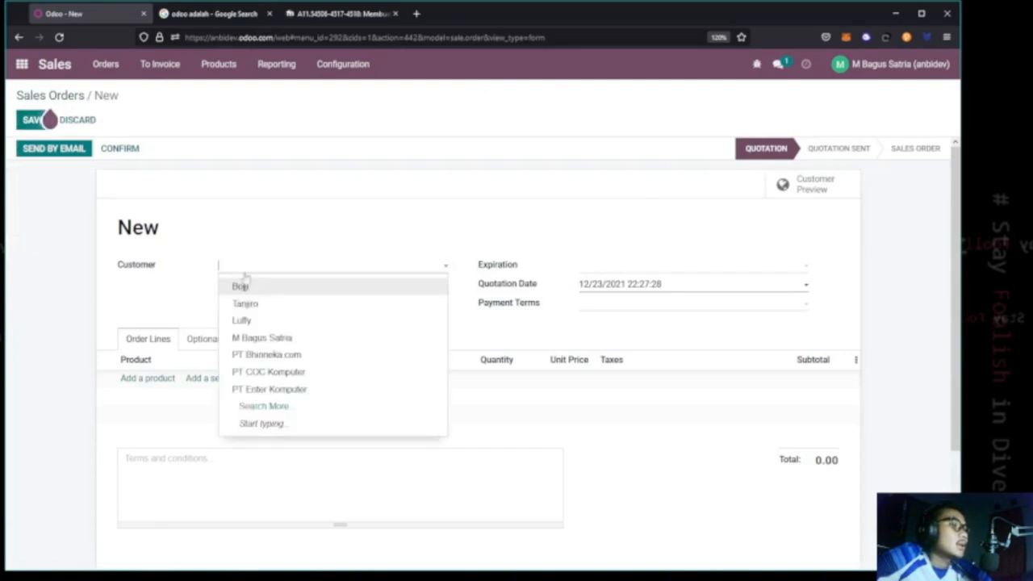
left_click(259, 323)
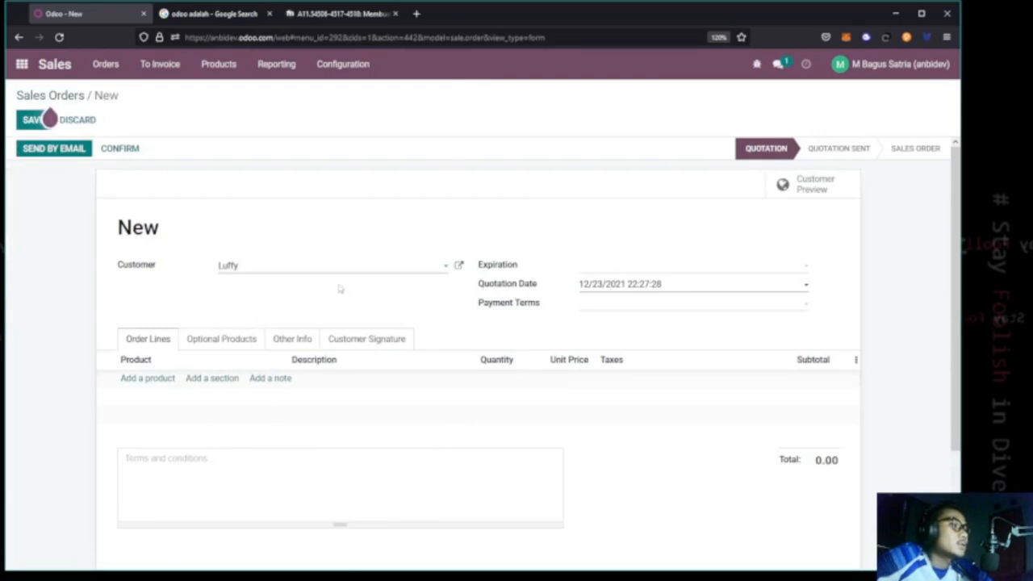
Add the product Monitor AOC 24G2E as the first order line
left_click(153, 378)
left_click(157, 383)
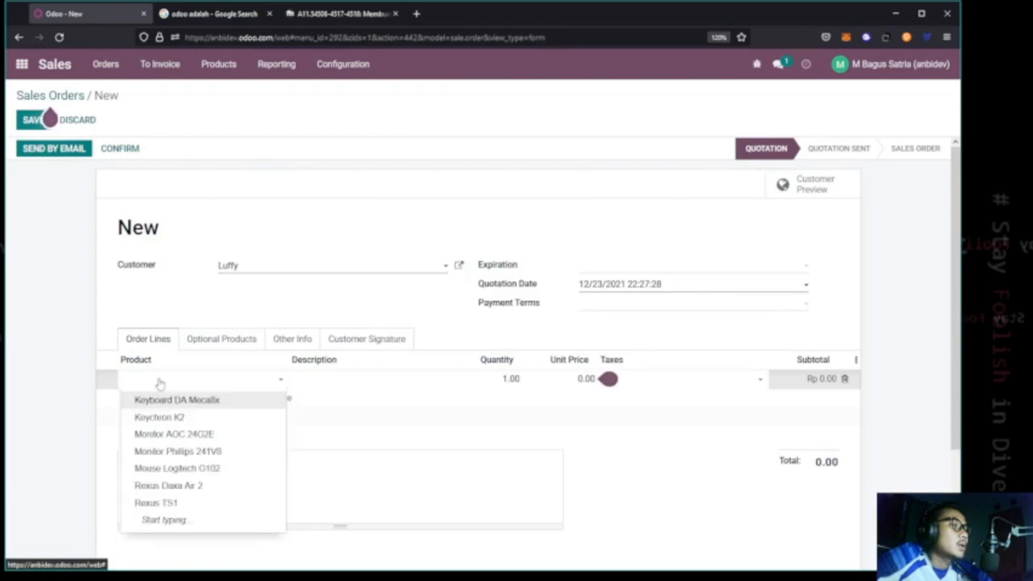
left_click(215, 436)
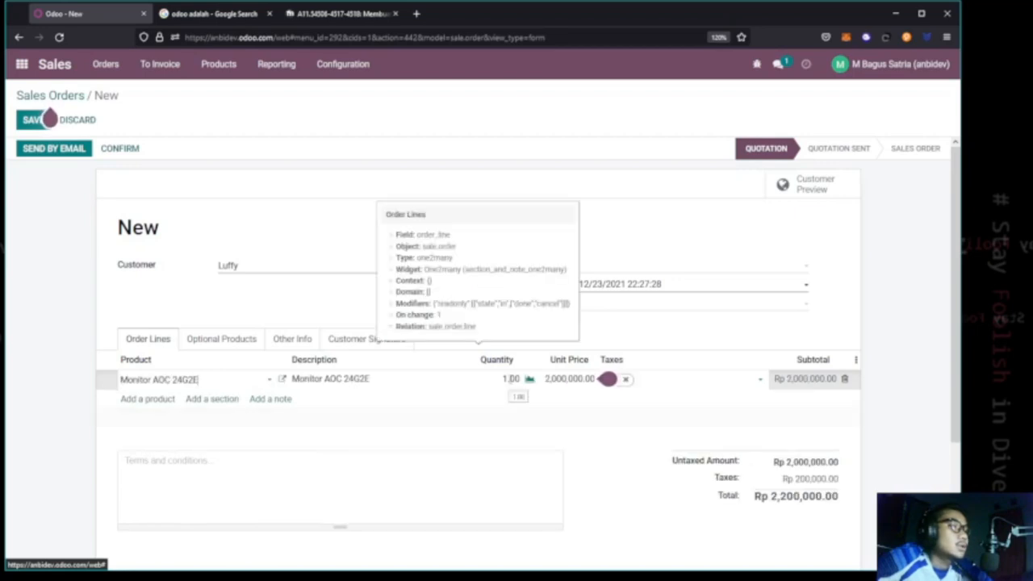
Add a second order line for Keyboard DA Meca8x and change its product to Rexus Daxa Air 2
left_click(168, 401)
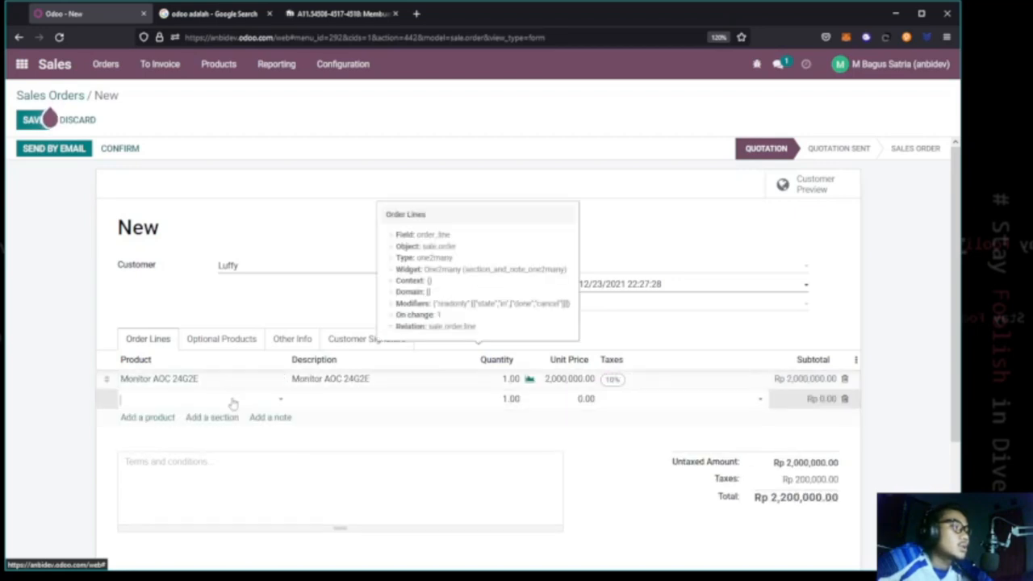
left_click(166, 401)
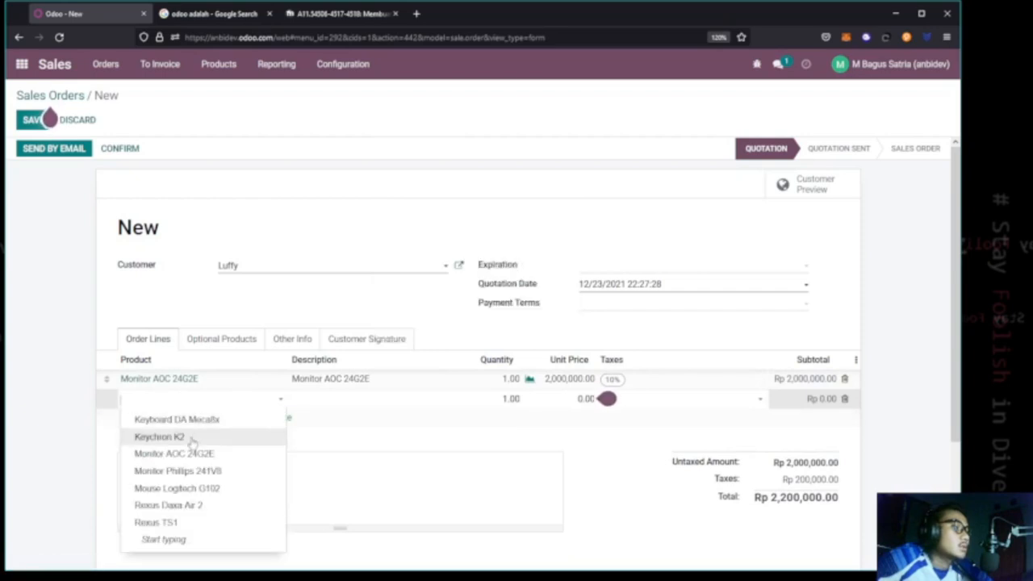
left_click(203, 419)
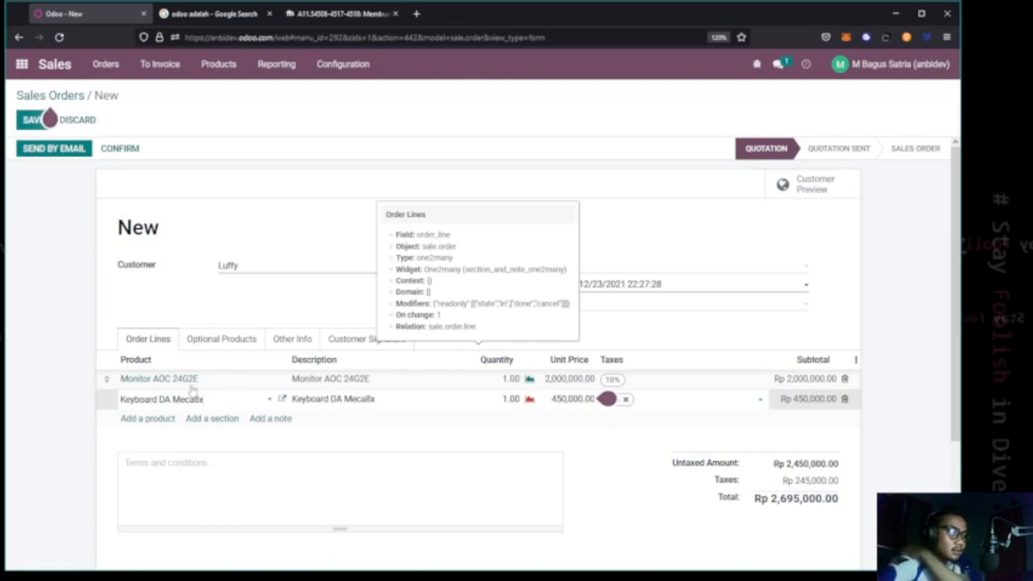
left_click(153, 404)
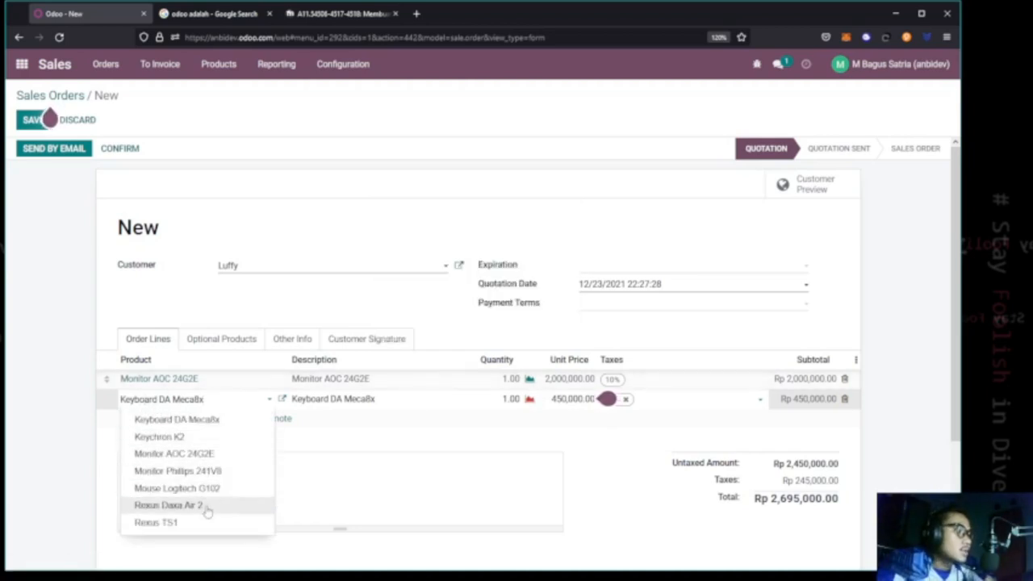
left_click(169, 506)
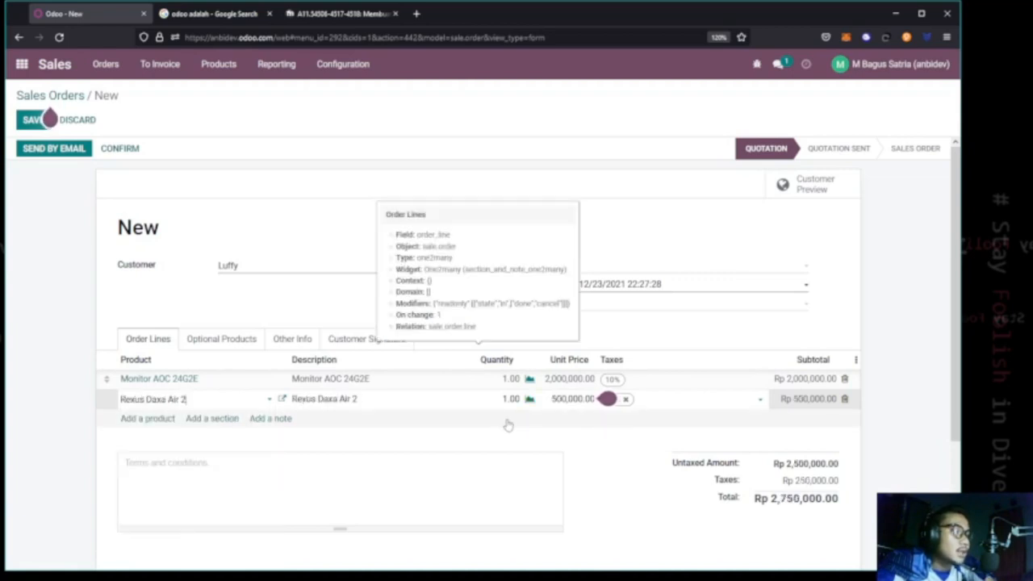
Save the new sales order and email its quotation to the customer using the Sales Order: Send by email template
left_click(884, 428)
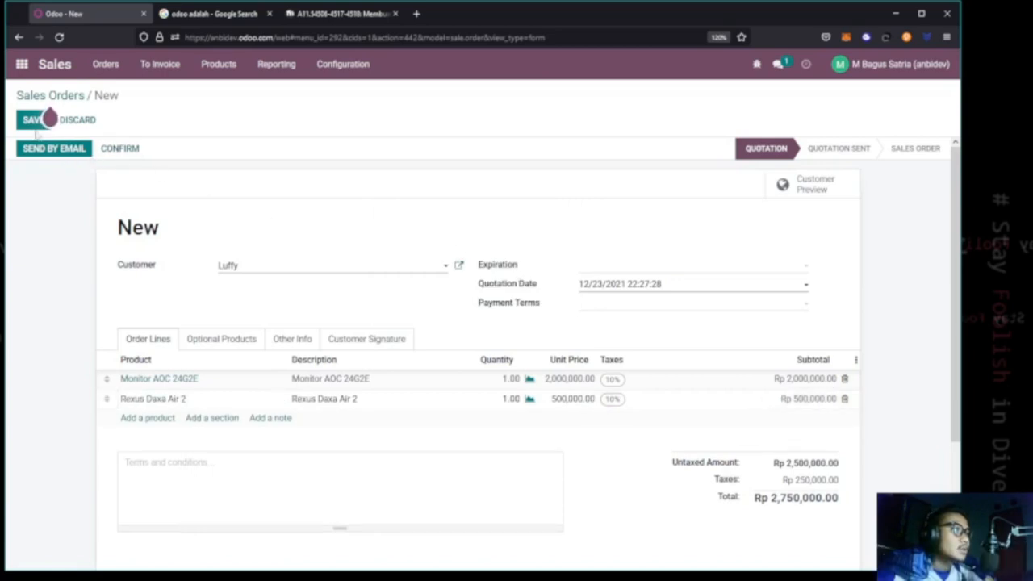
left_click(29, 125)
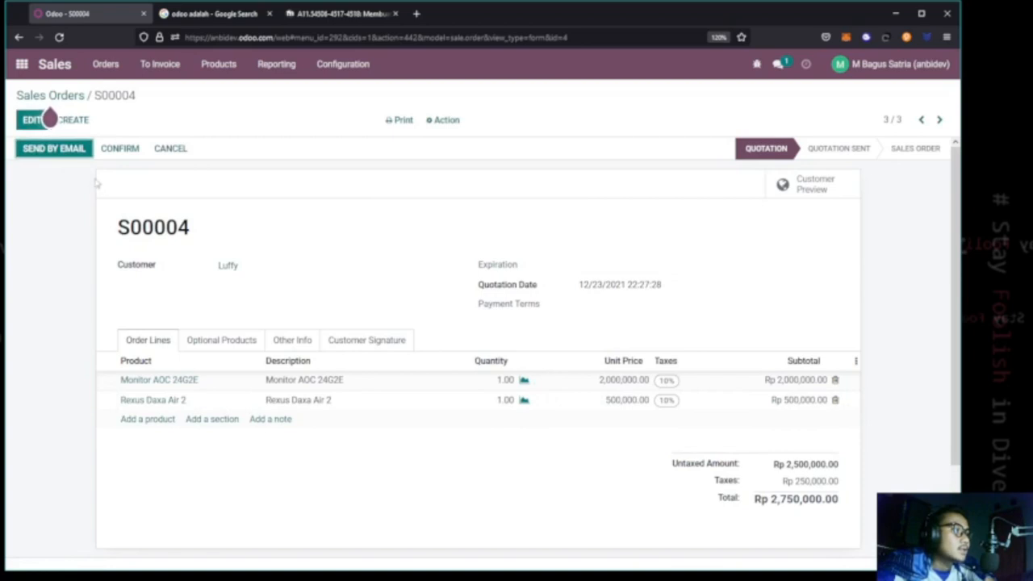
left_click(63, 154)
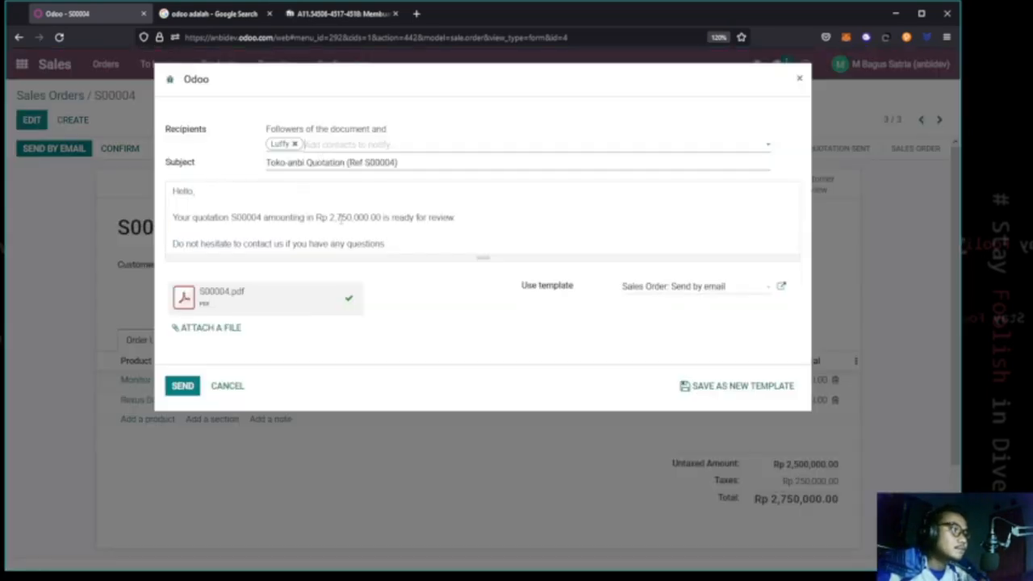
left_click(360, 229)
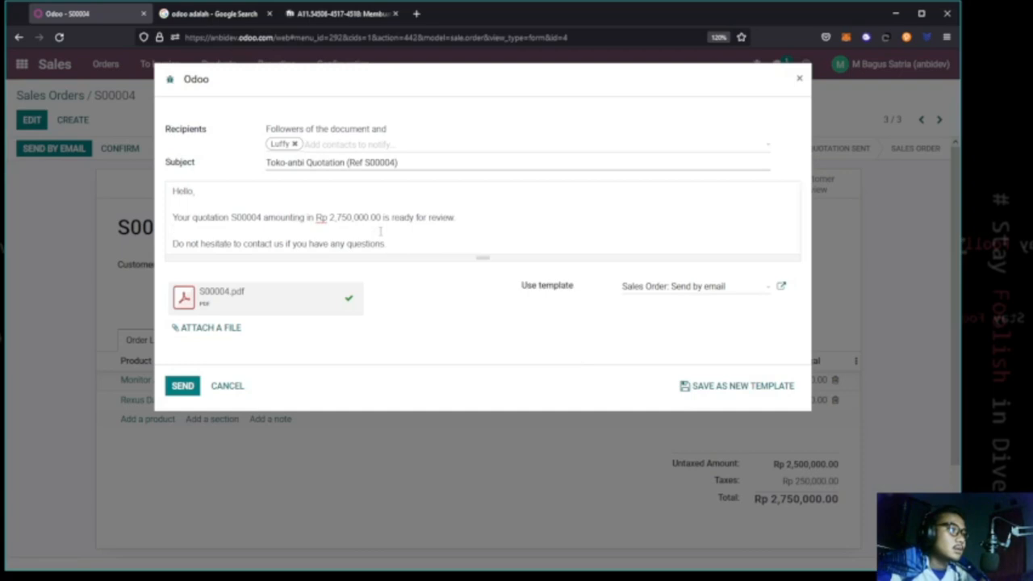
left_click(178, 386)
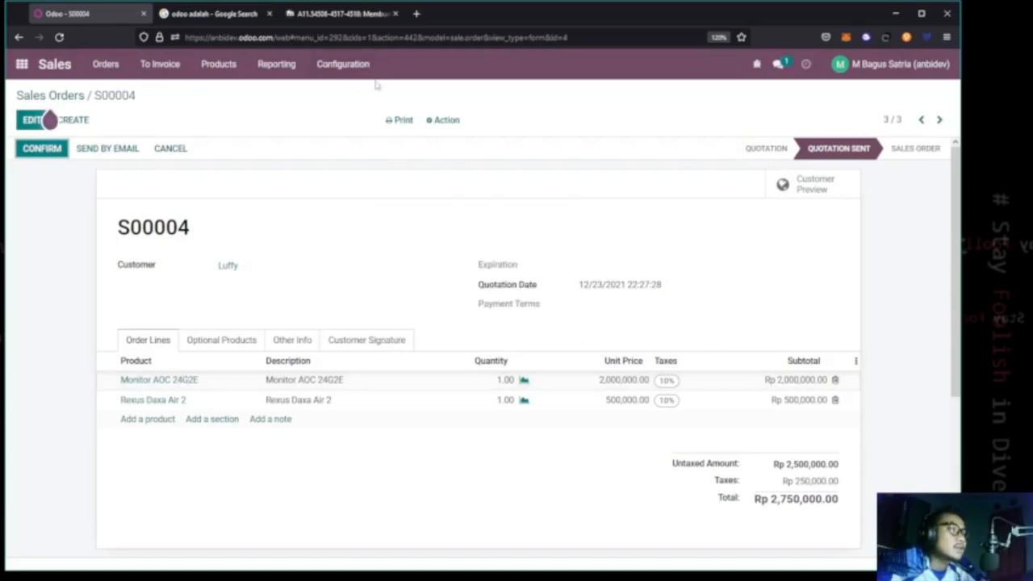
Open the contact record of the quotation's customer from the Sales customer list
left_click(419, 14)
left_click(108, 15)
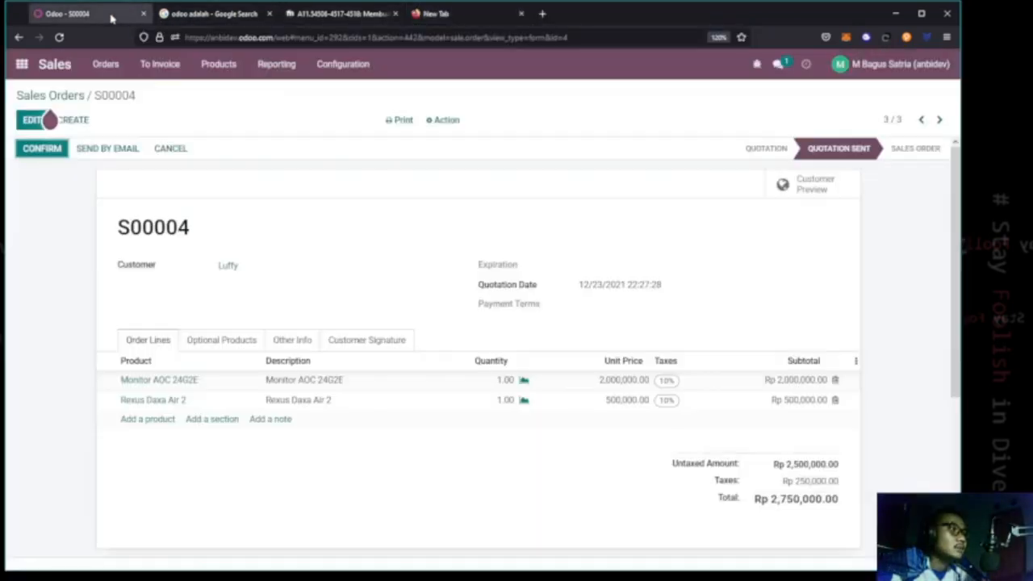
left_click(105, 64)
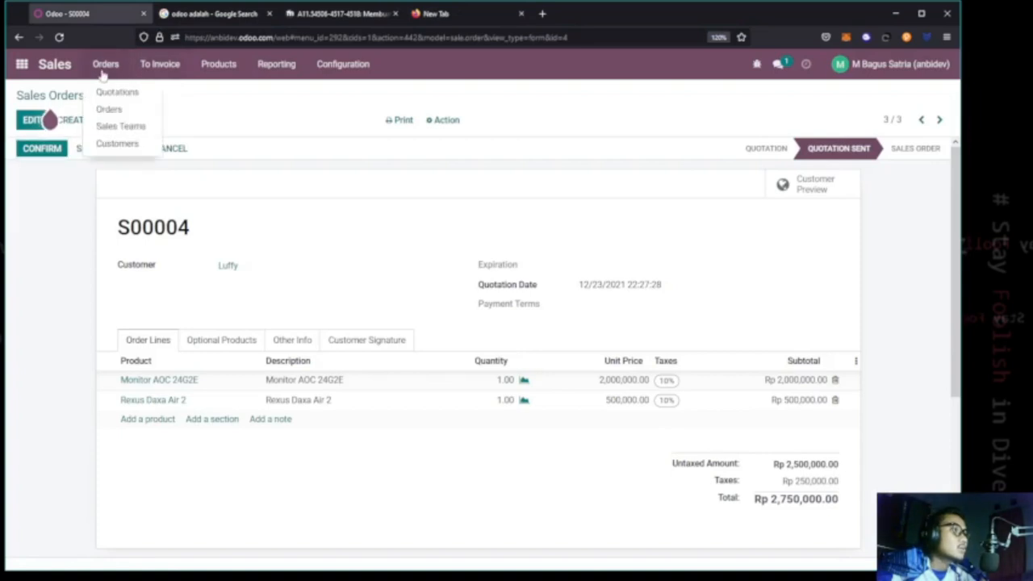
left_click(118, 143)
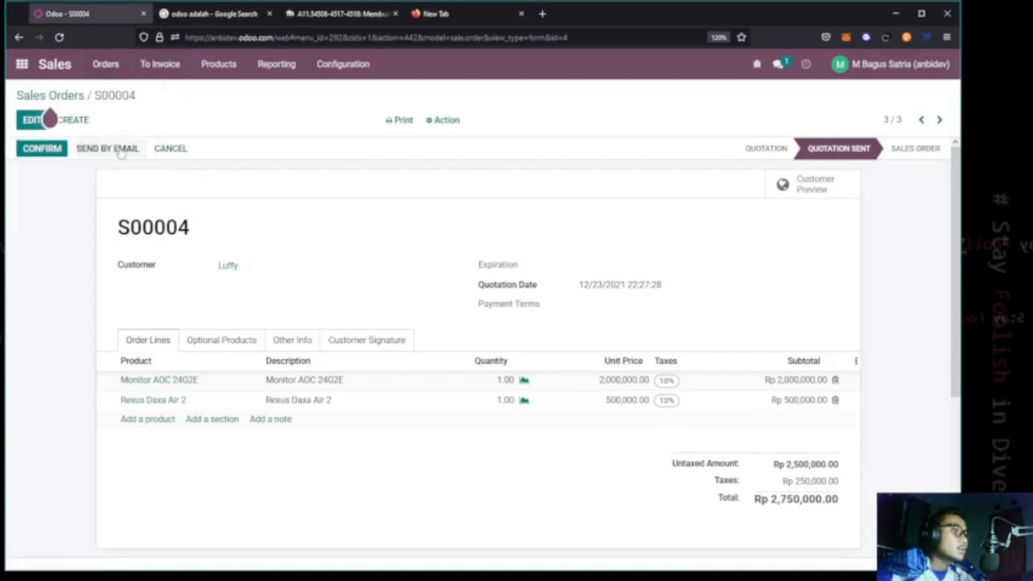
left_click(307, 174)
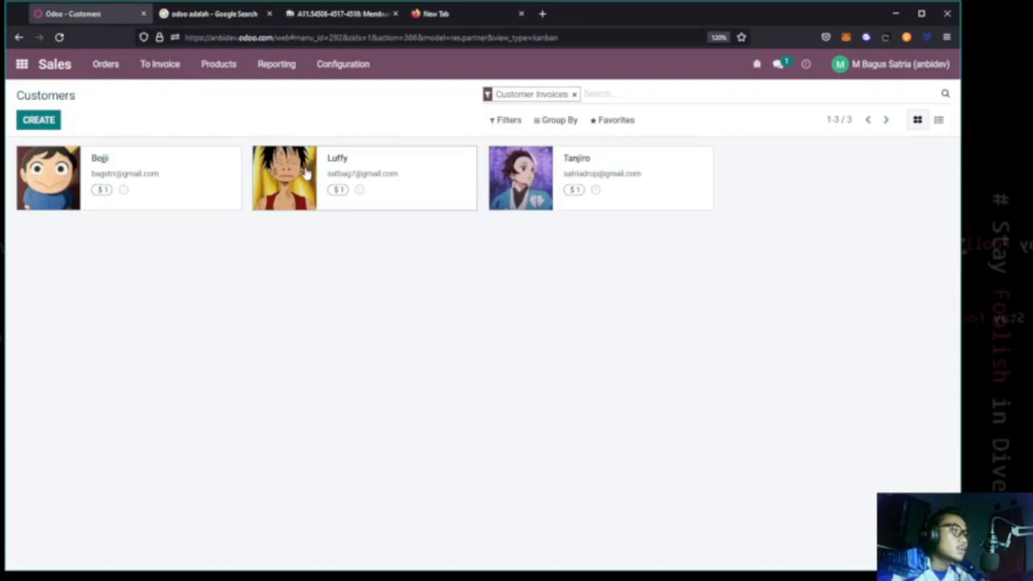
Open gmail.com in the new browser tab and switch to the customer's mailbox, closing the first inbox
left_click(457, 14)
type("g")
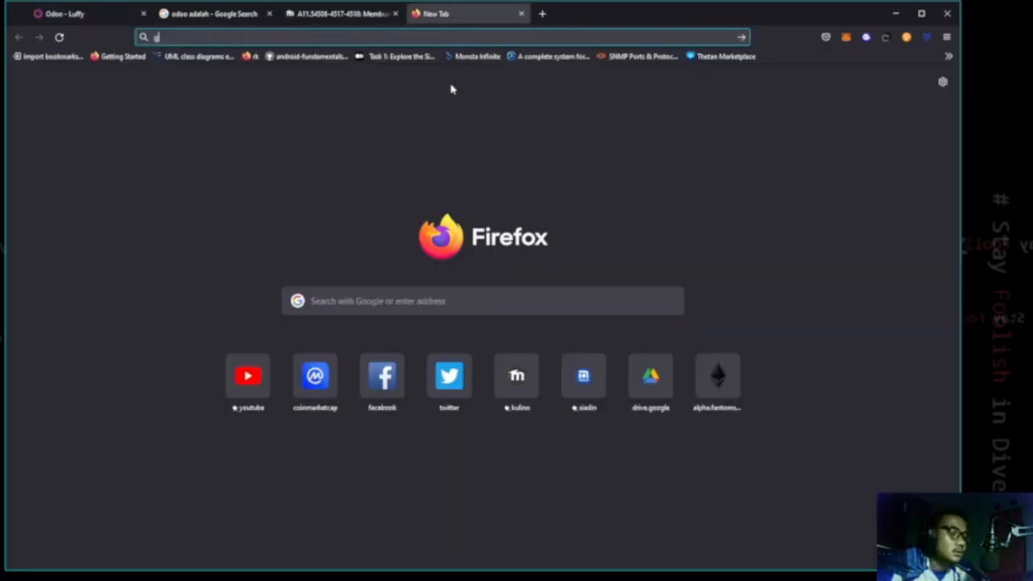
type("mail.com")
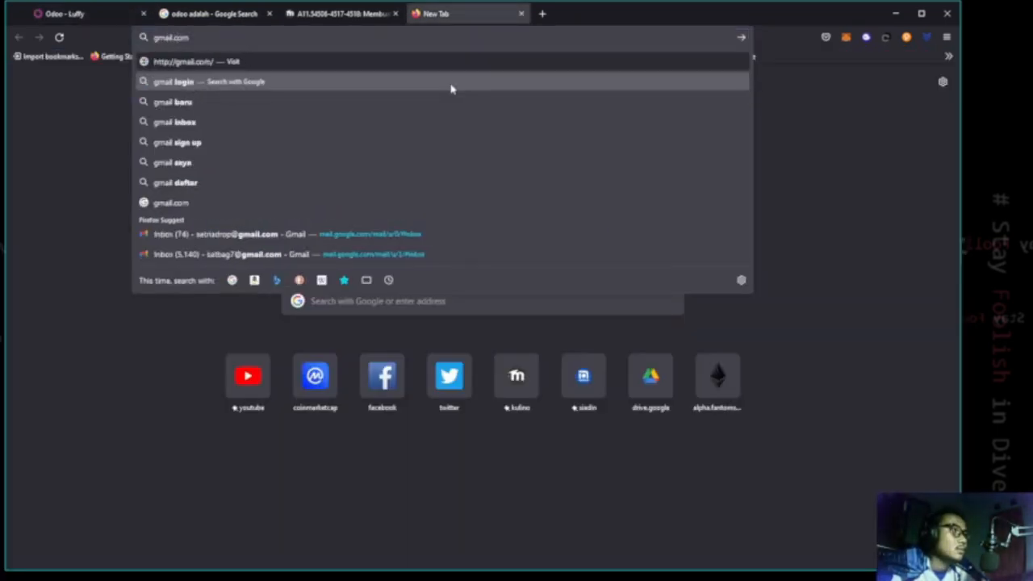
key("Return")
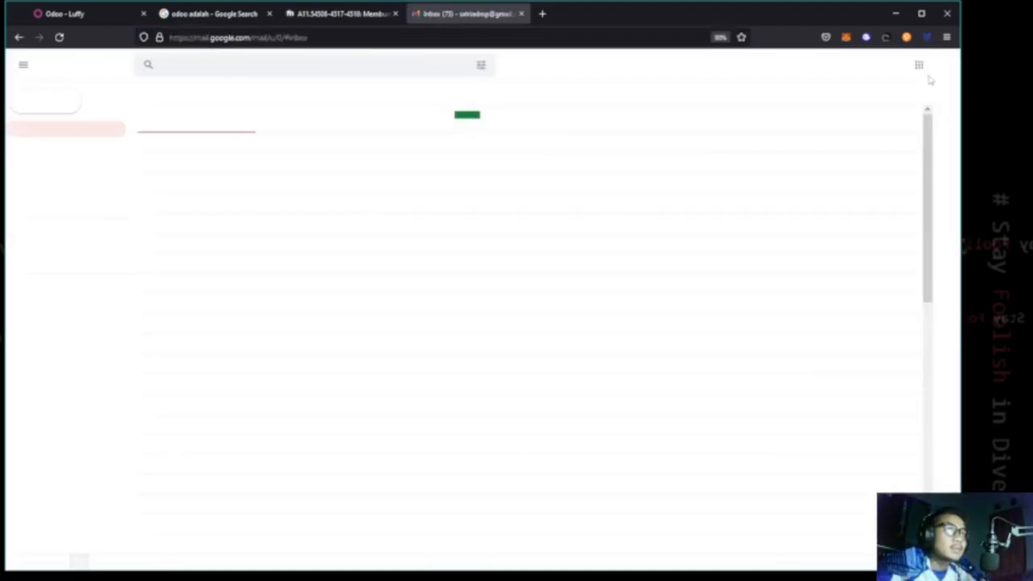
left_click(943, 64)
left_click(863, 212)
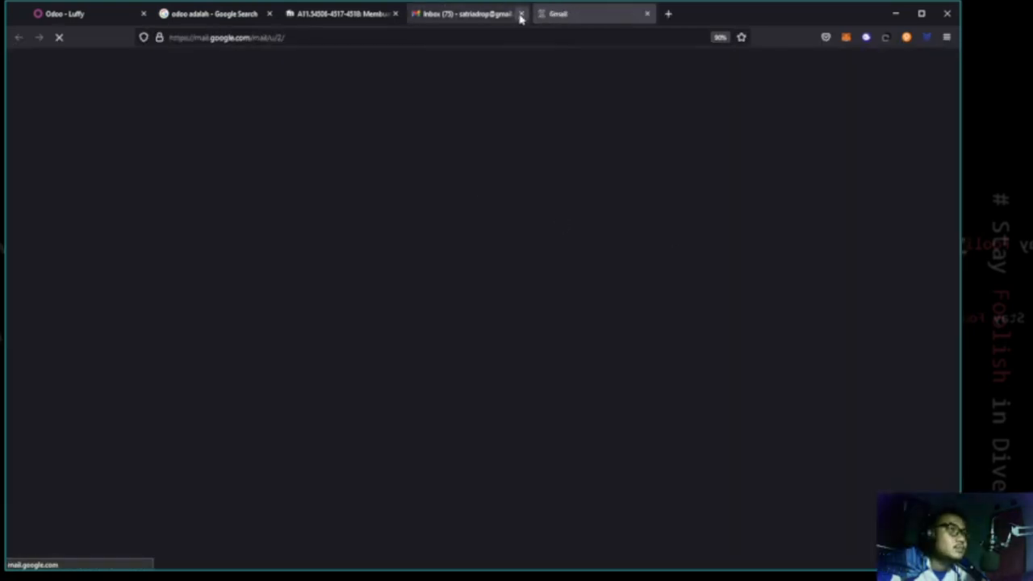
left_click(521, 13)
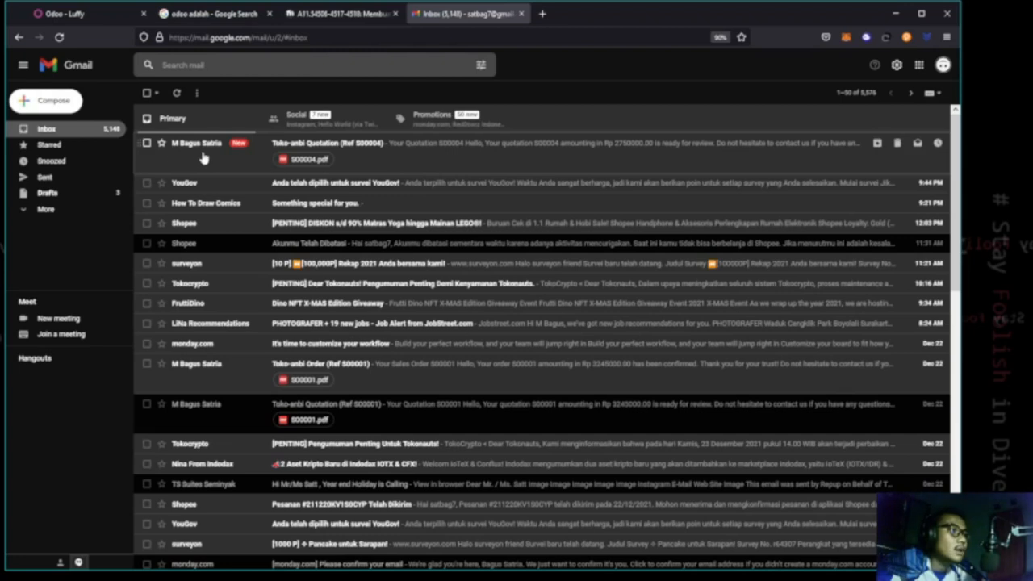
Open the newest Toko-anbi quotation email and read its subject and the line stating the quoted amount
left_click(203, 157)
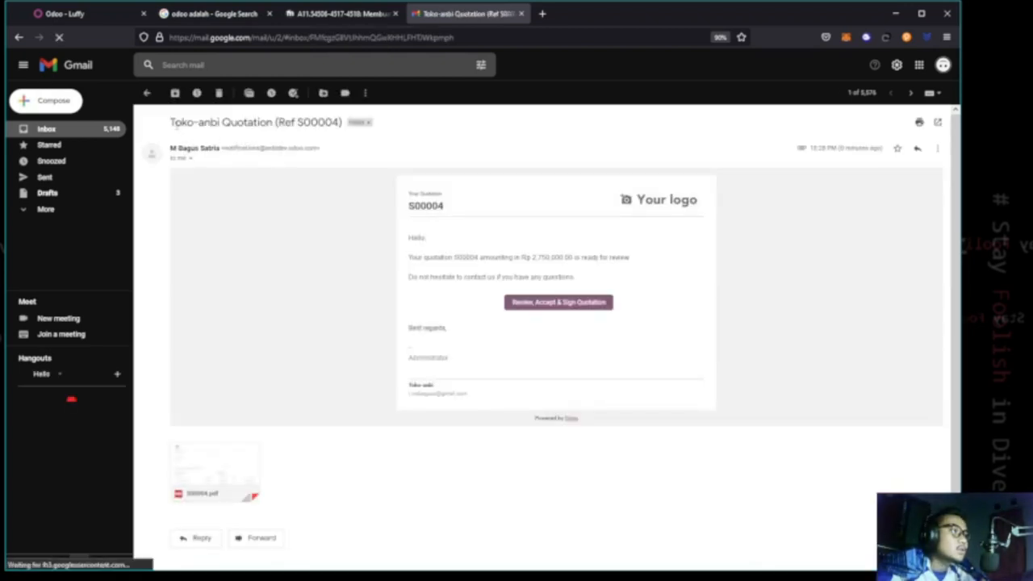
left_click_drag(174, 123, 218, 123)
left_click(323, 228)
left_click_drag(428, 257, 590, 267)
left_click(596, 256)
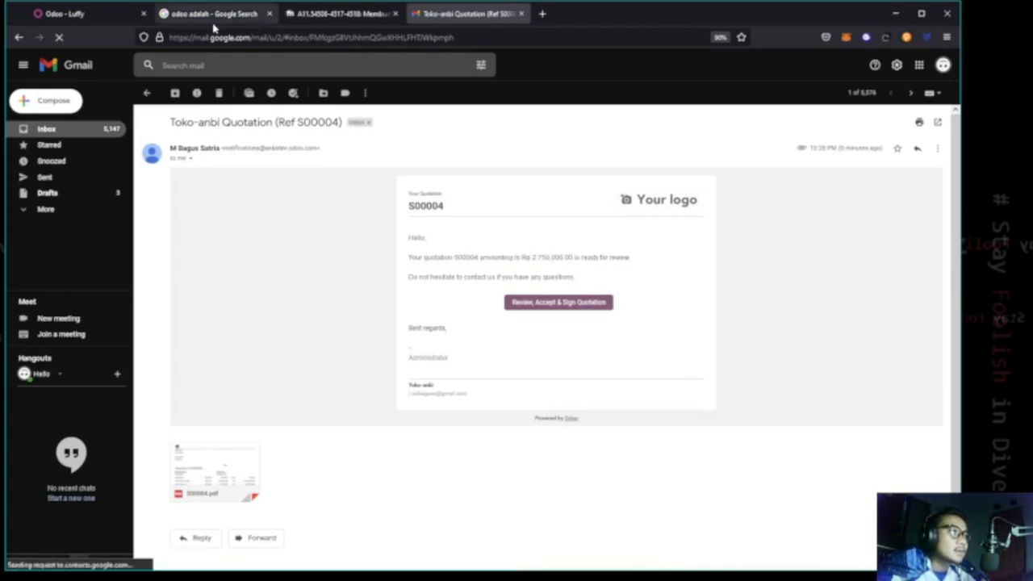
Switch back to Odoo, check the sales orders list, and open the newly sent quotation from the quotations list
left_click(108, 18)
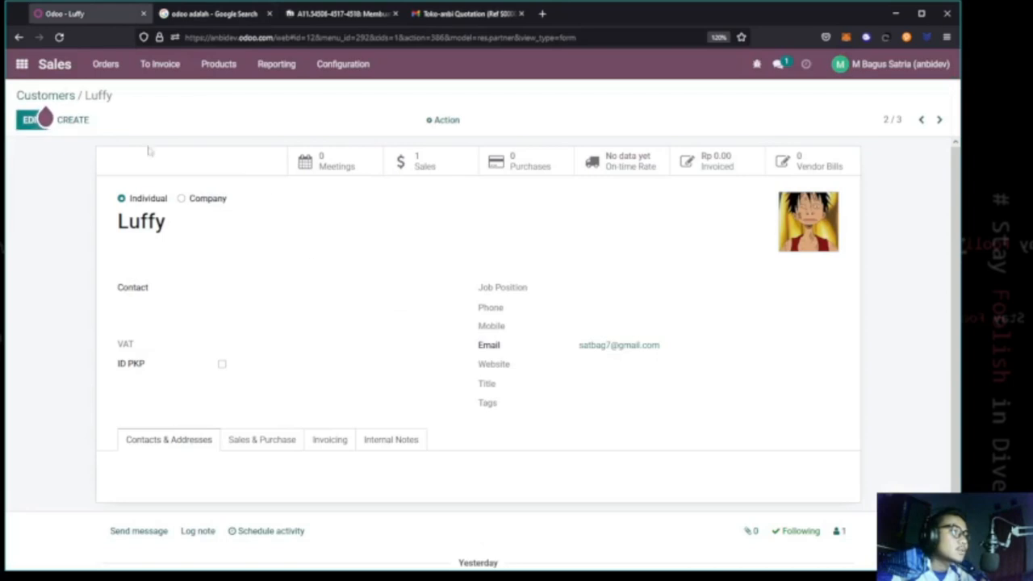
left_click(117, 73)
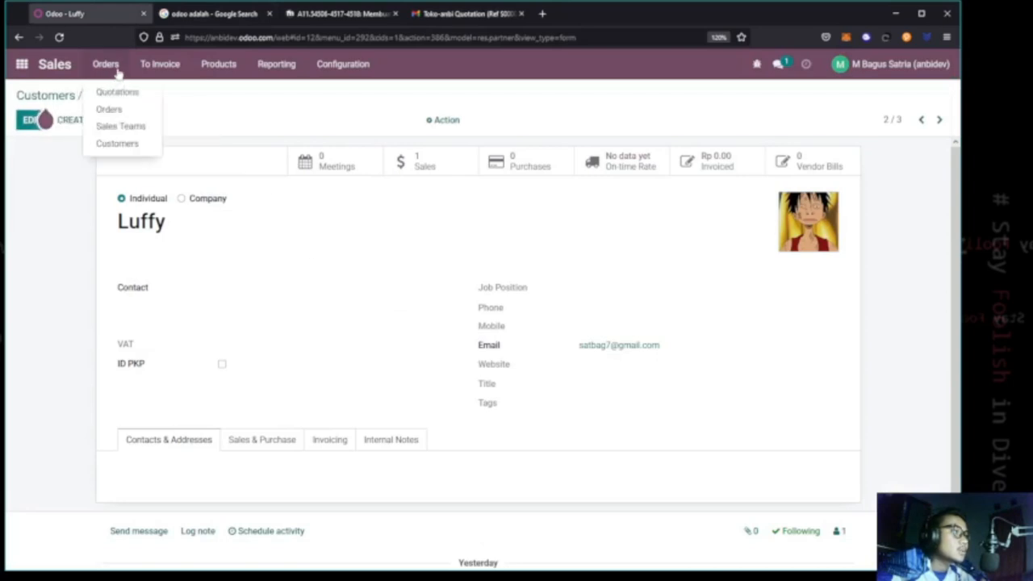
left_click(121, 110)
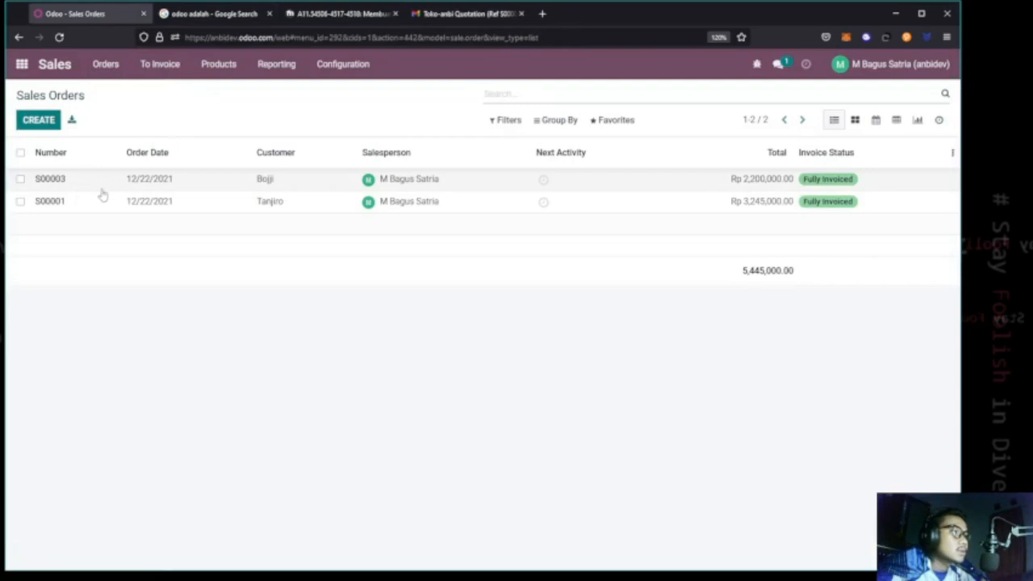
left_click(102, 75)
left_click(111, 93)
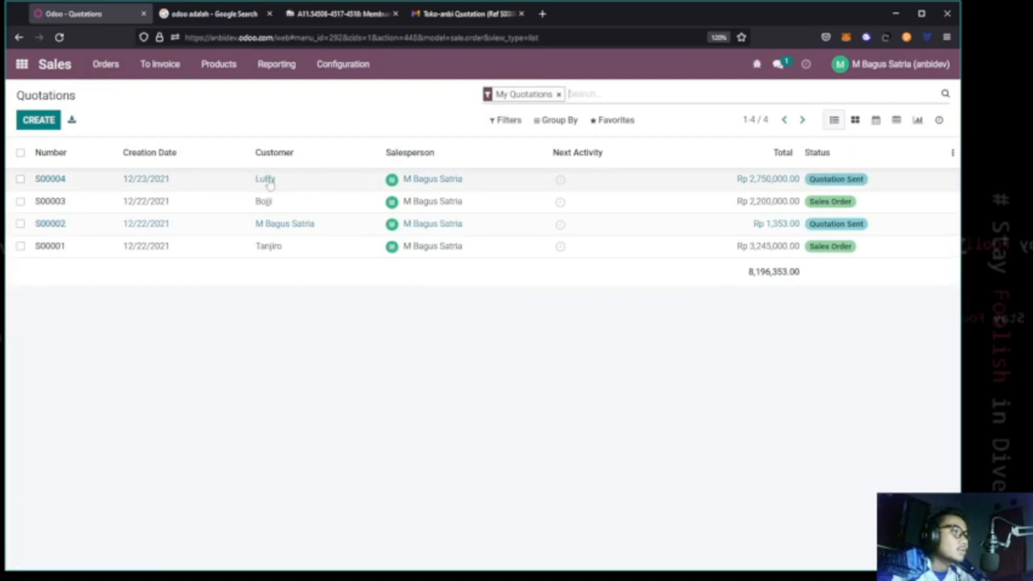
left_click(59, 185)
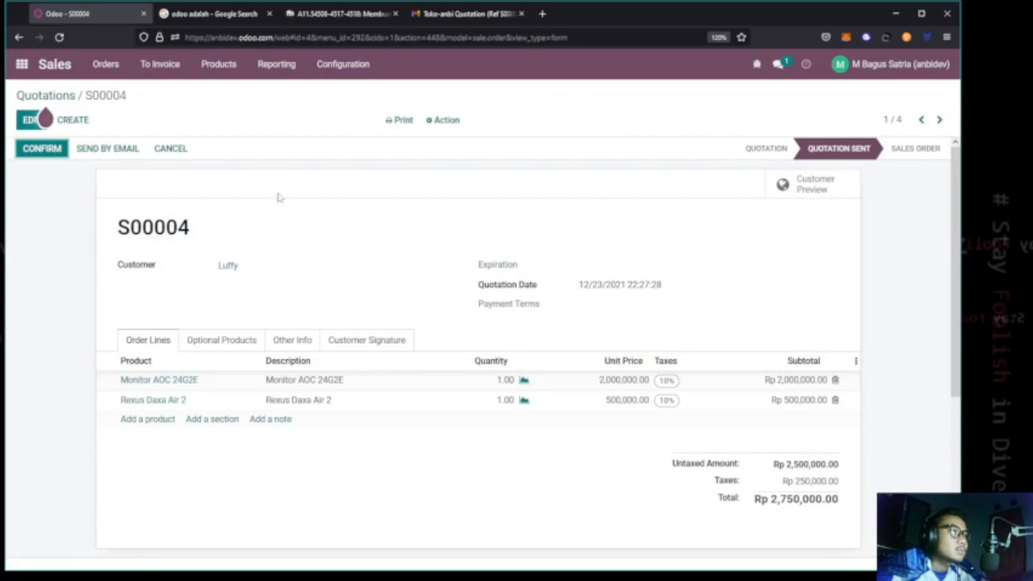
Confirm the quotation as a sales order, then create and post a regular invoice for it
left_click(39, 149)
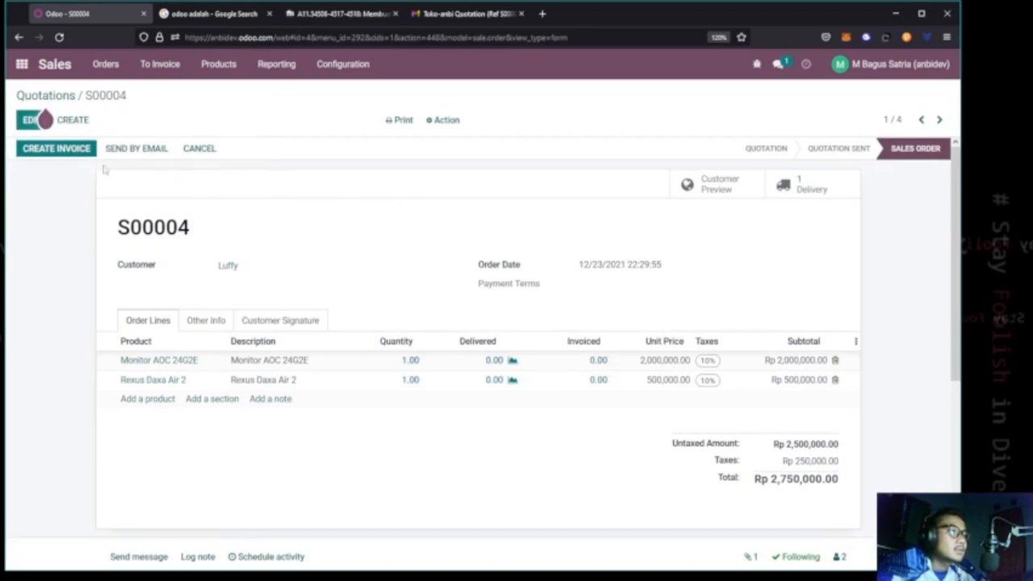
left_click(65, 150)
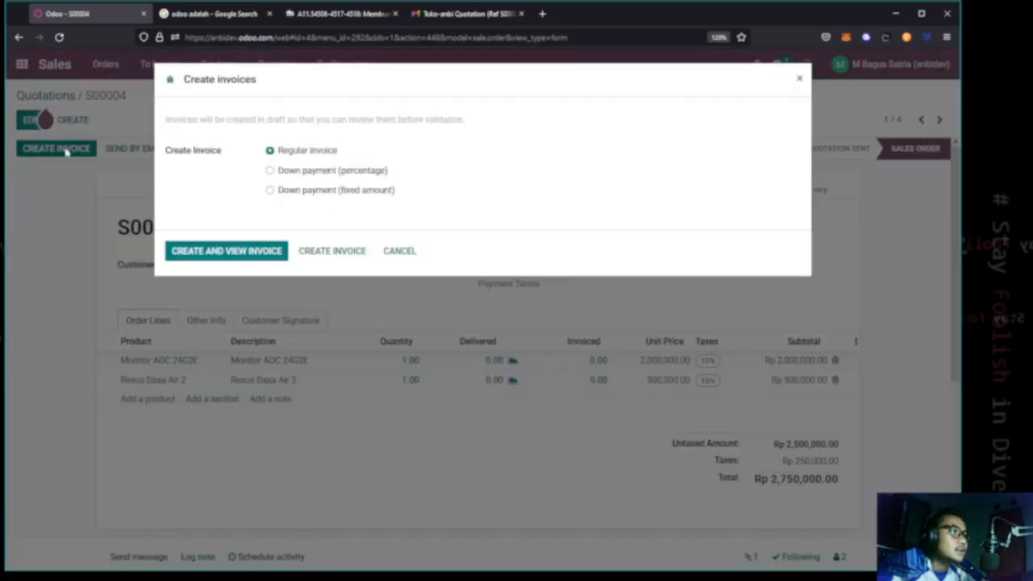
left_click(247, 252)
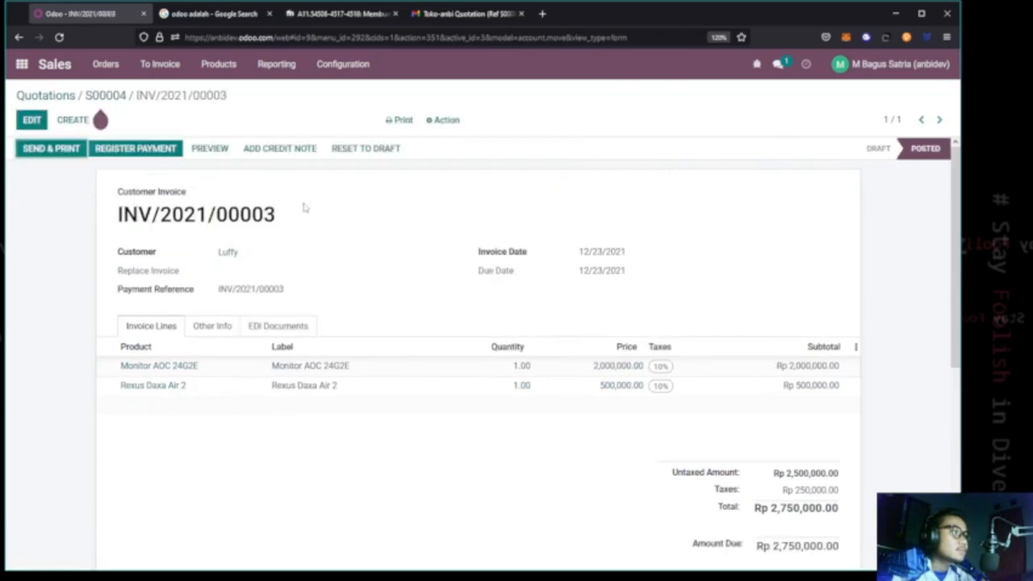
scroll(307, 206, "down", 3)
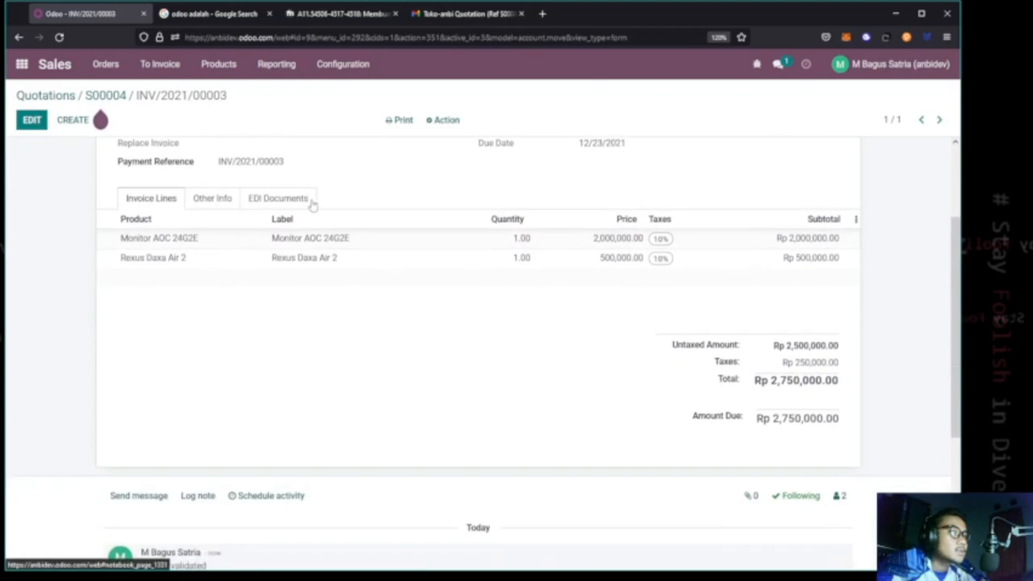
scroll(312, 205, "up", 3)
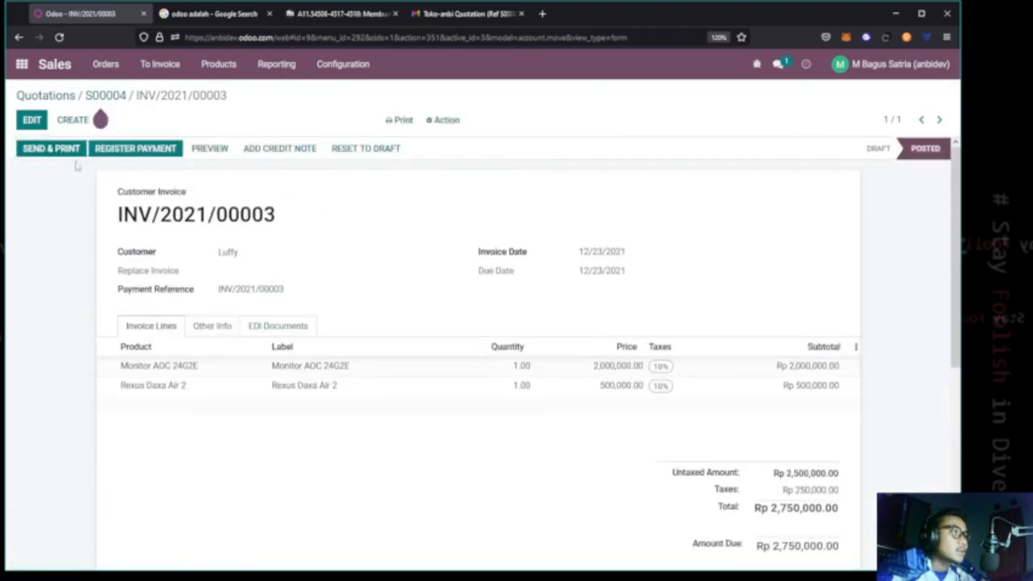
Register the invoice's full payment with the preset bank journal and recipient bank account
left_click(106, 153)
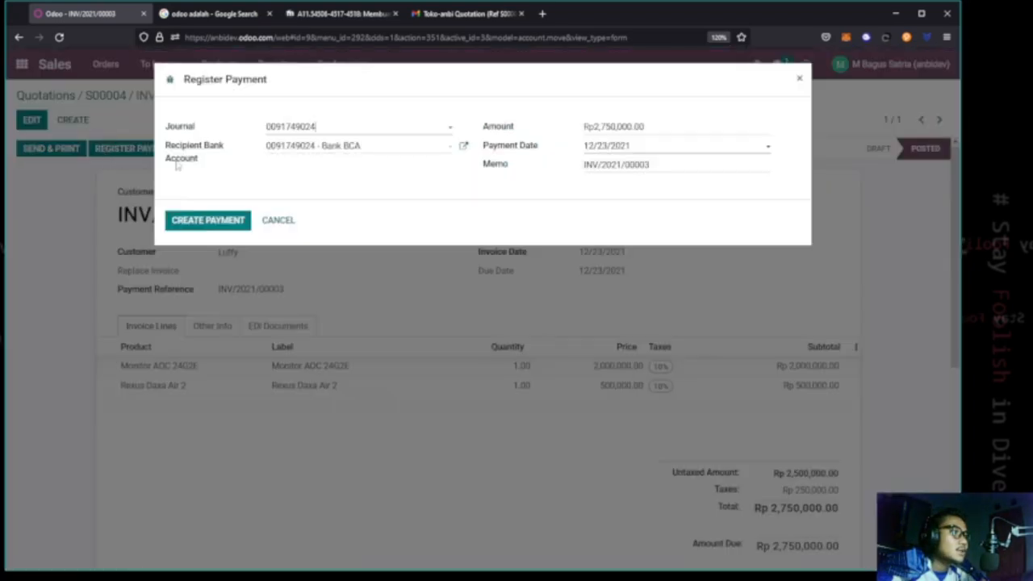
left_click(392, 153)
left_click(408, 192)
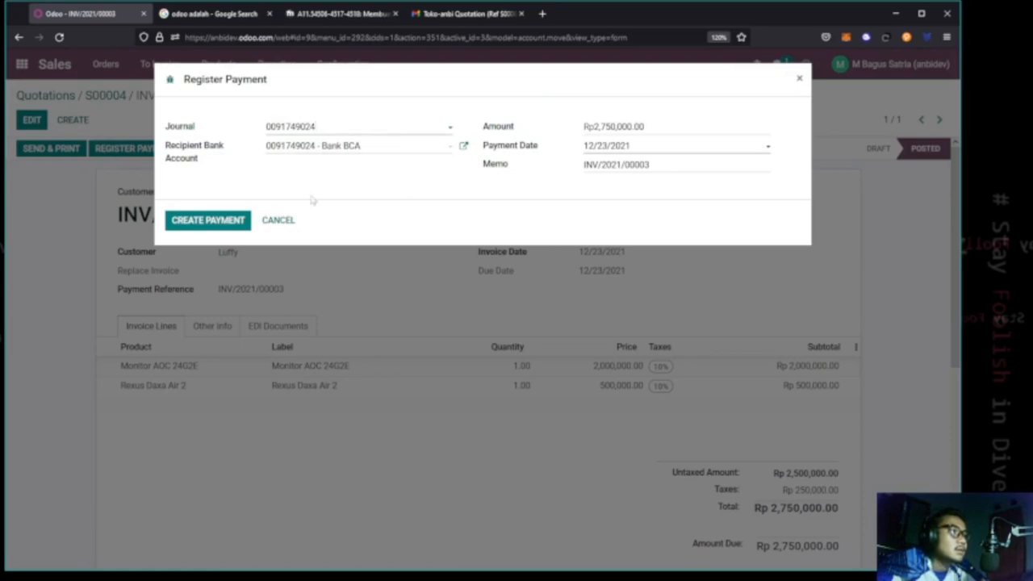
left_click(227, 223)
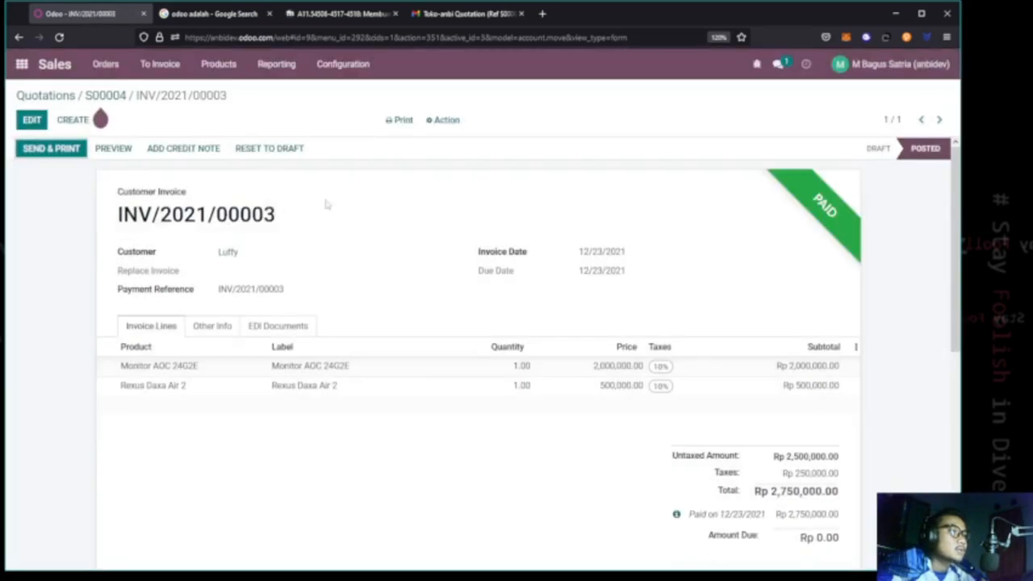
left_click_drag(721, 203, 764, 223)
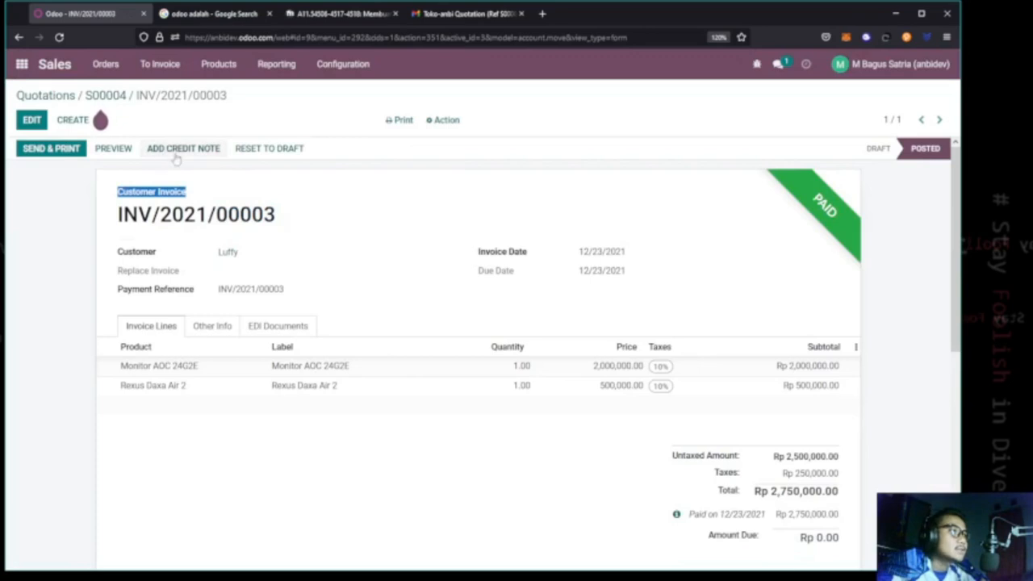
Review the newly invoiced order from the sales orders list, including its order lines, and return to the list
left_click(98, 96)
left_click(105, 64)
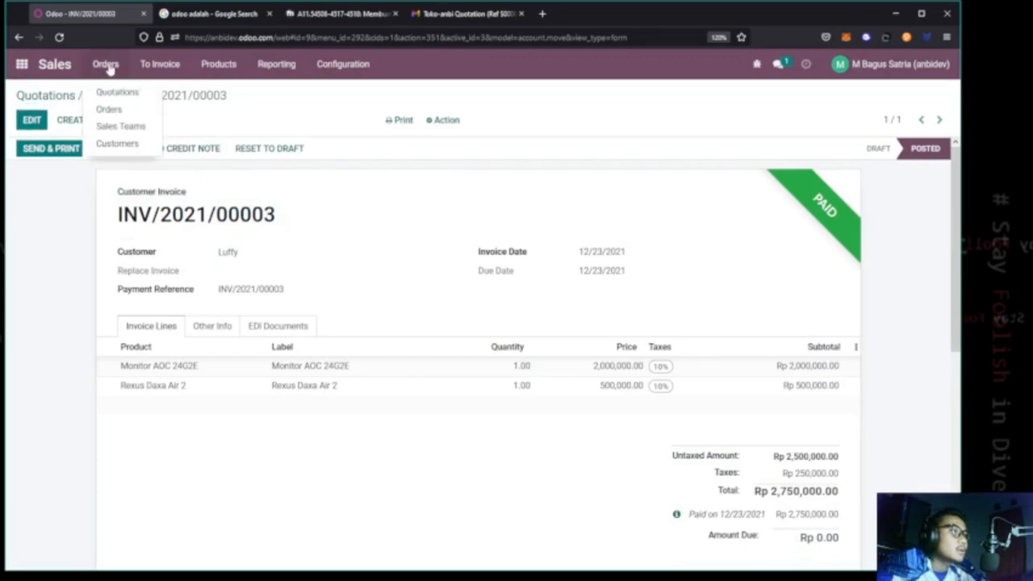
left_click(109, 110)
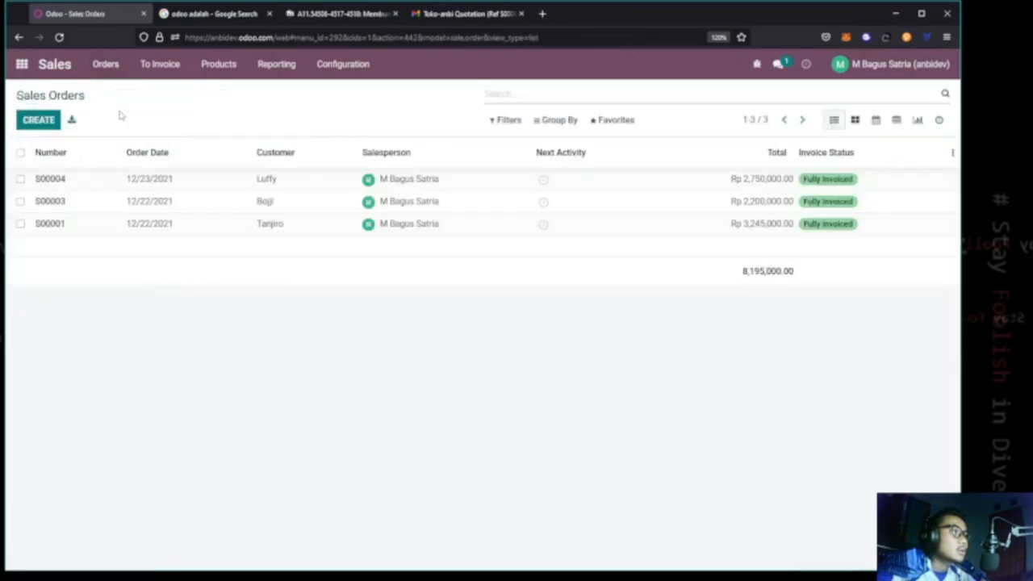
left_click(85, 184)
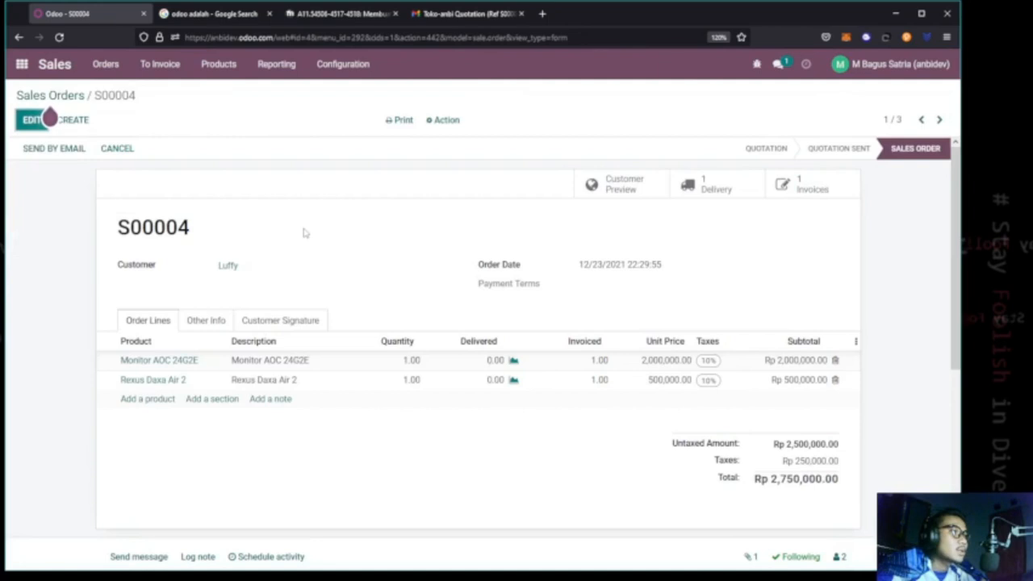
scroll(314, 221, "down", 1)
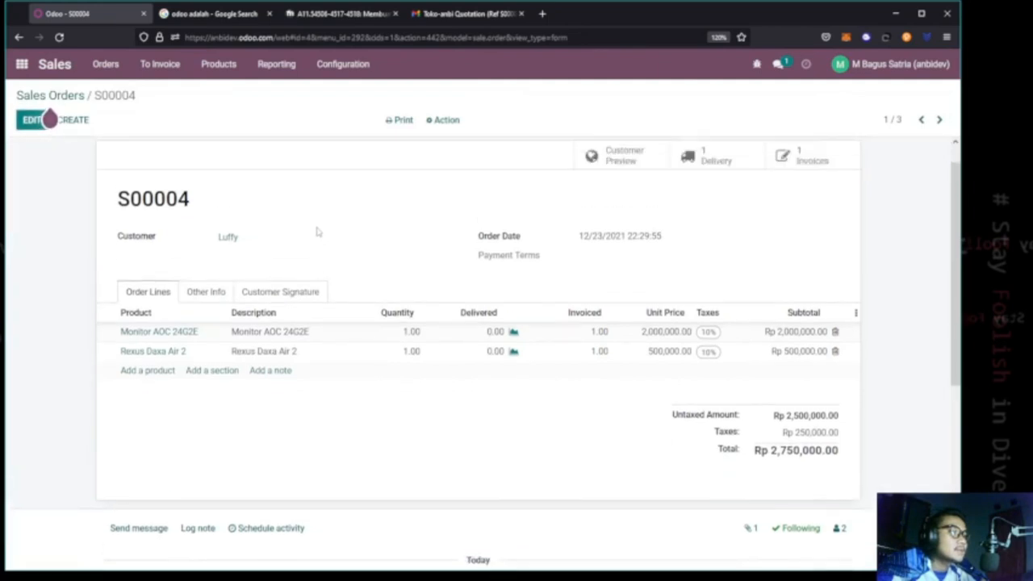
scroll(314, 221, "up", 1)
left_click(58, 95)
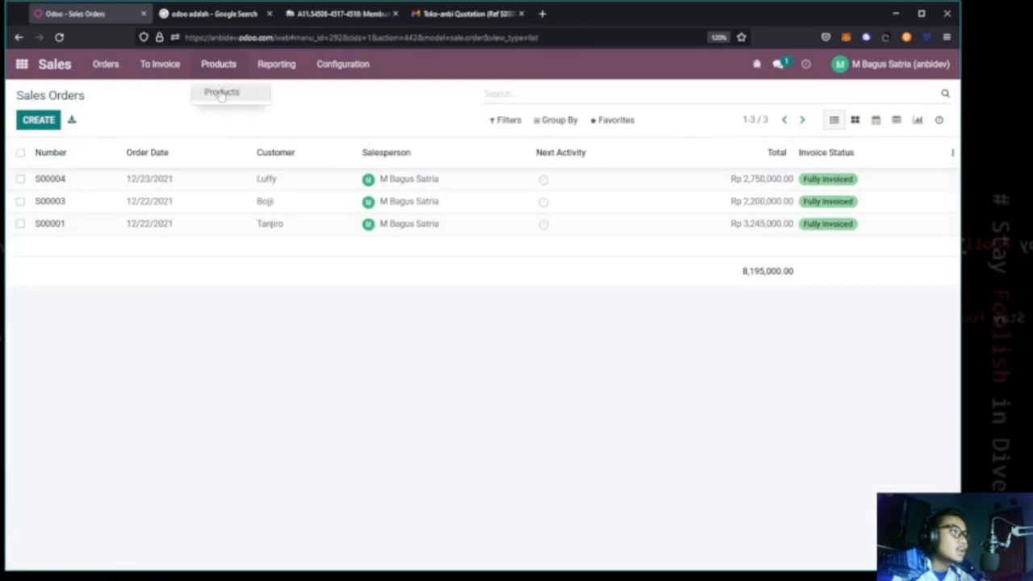
Check the stock in the sales product list against the newest sales order's lines, and return to the product list
left_click(220, 96)
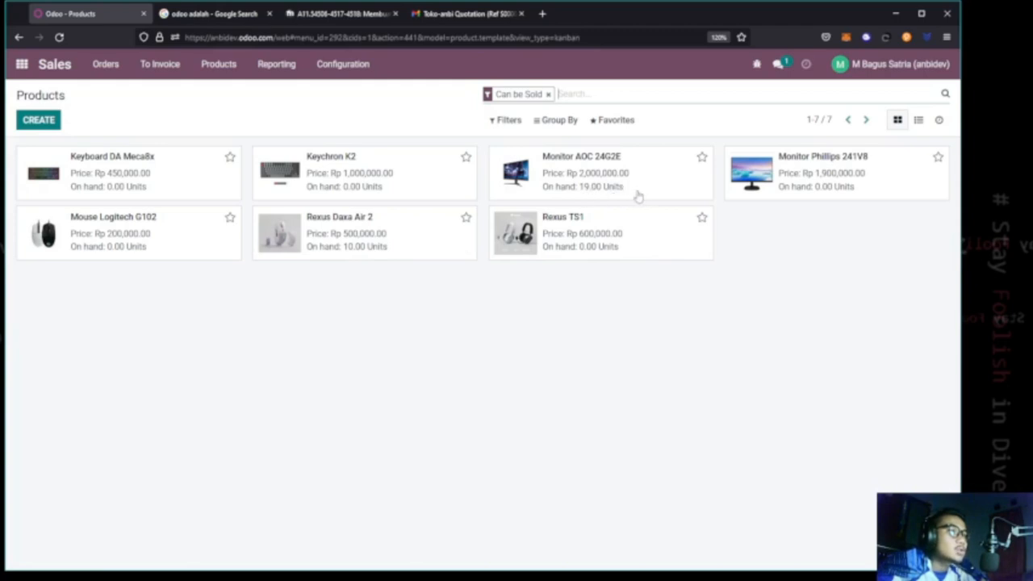
left_click(123, 71)
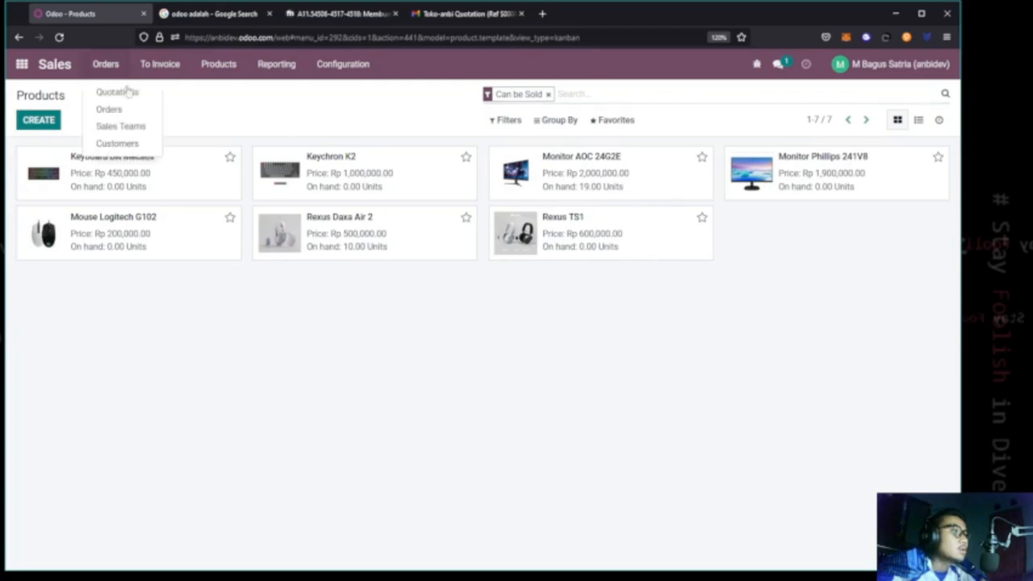
left_click(113, 109)
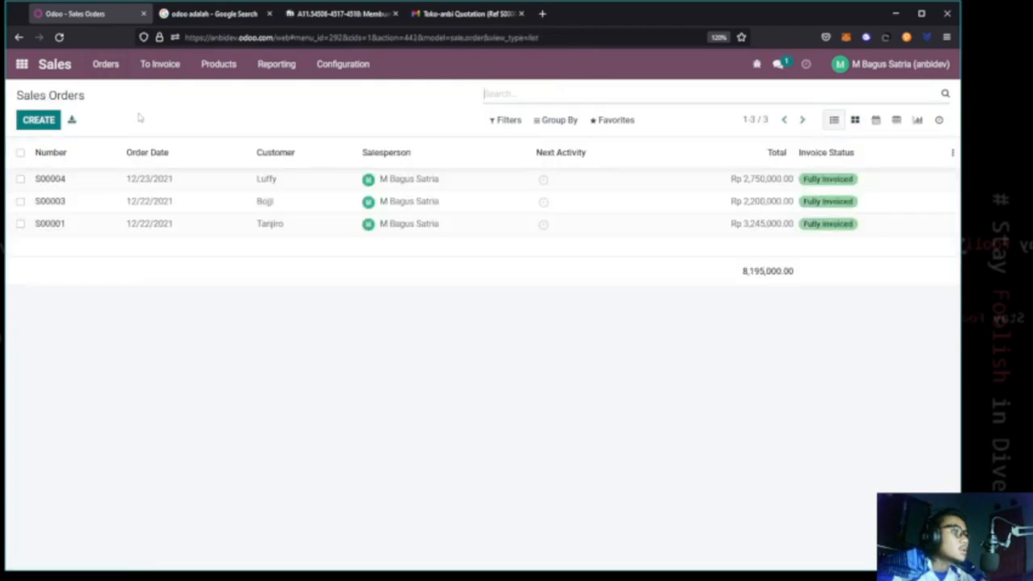
left_click(59, 181)
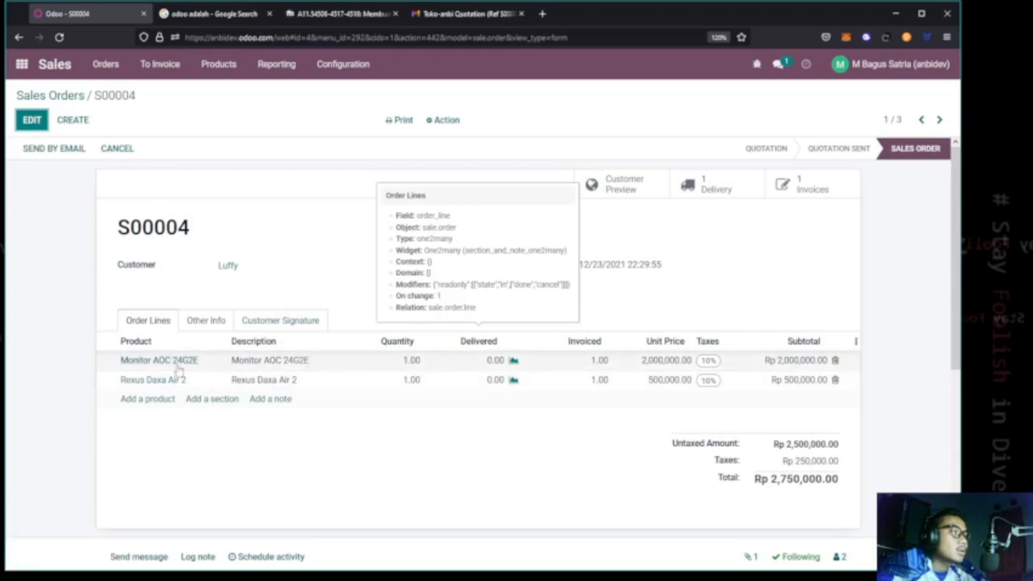
left_click(236, 73)
left_click(227, 96)
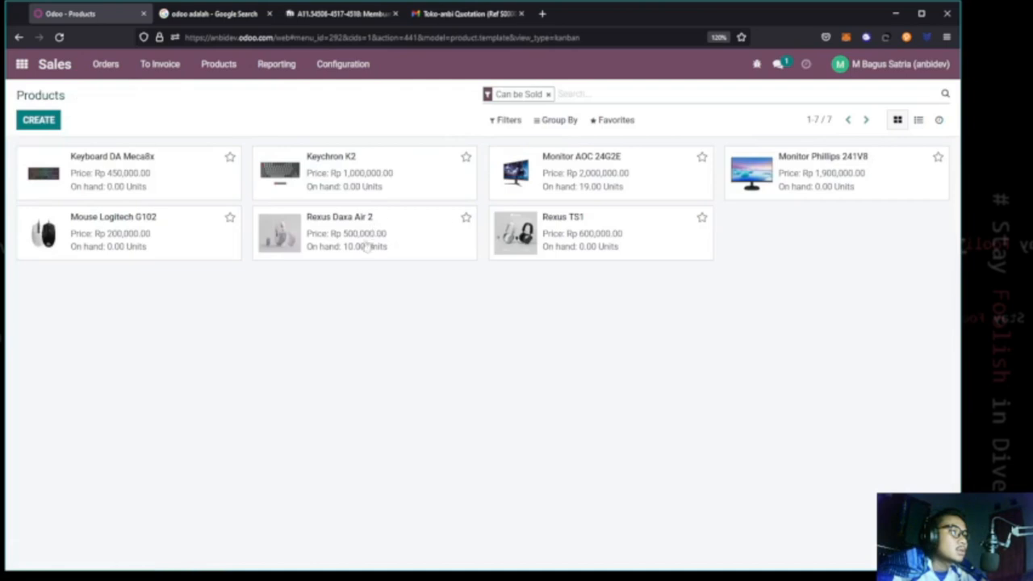
Review the product moves and forecasted report of Rexus Daxa Air 2, and return to the product list
left_click(373, 250)
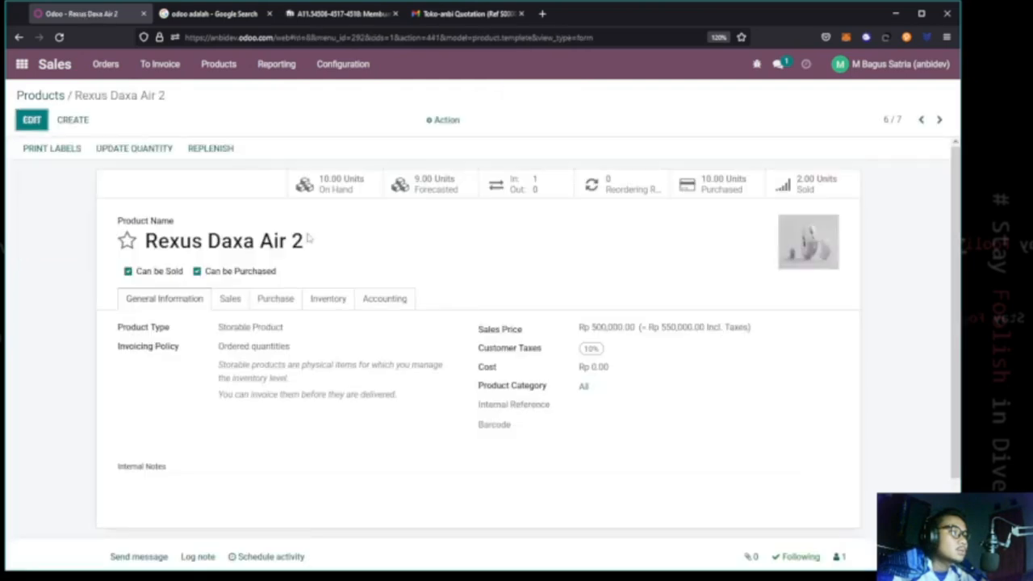
left_click(515, 191)
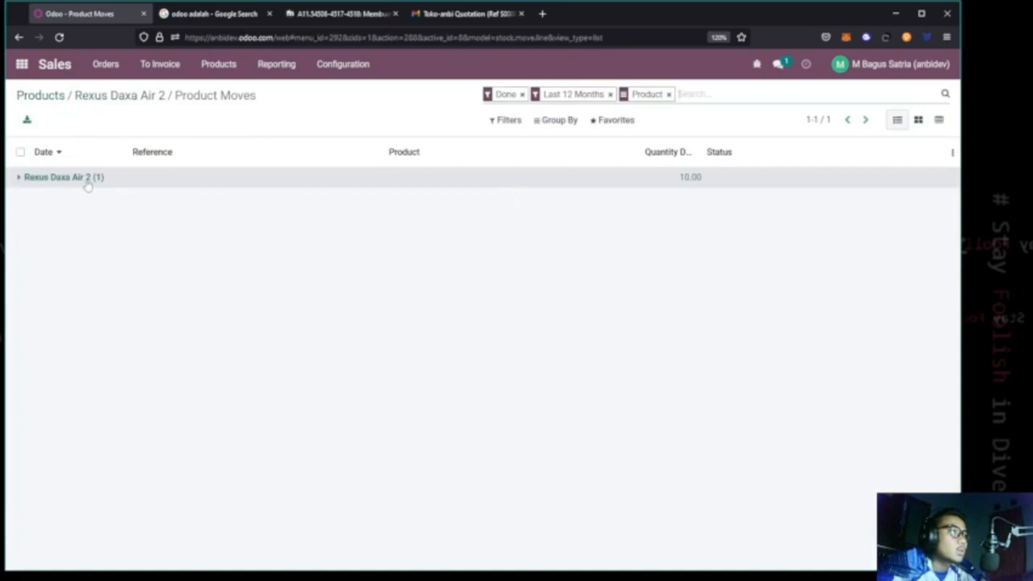
left_click(106, 99)
left_click(445, 191)
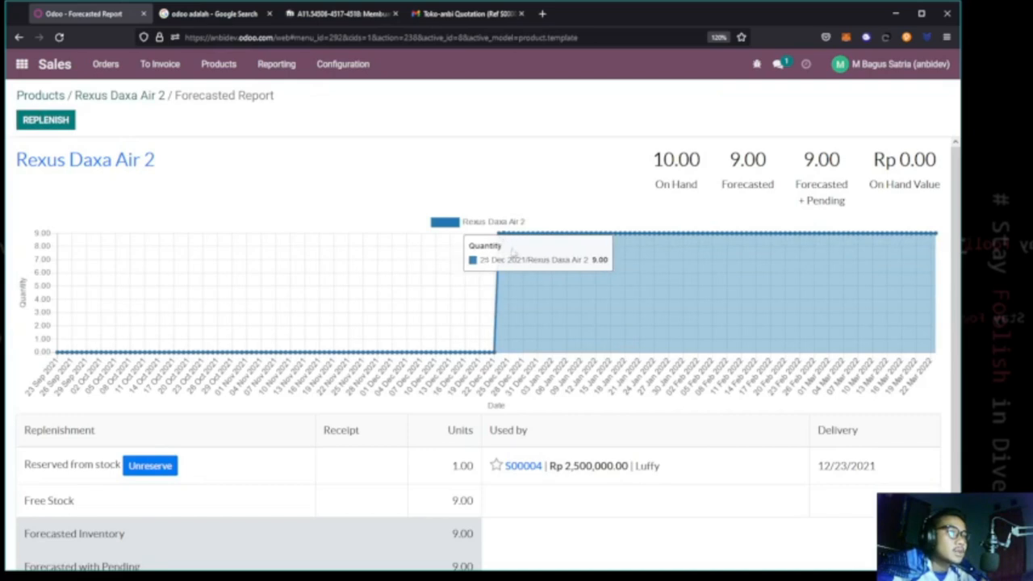
left_click(40, 95)
View the customers list and the blank new-customer form, and return to the list without entering anything
left_click(113, 72)
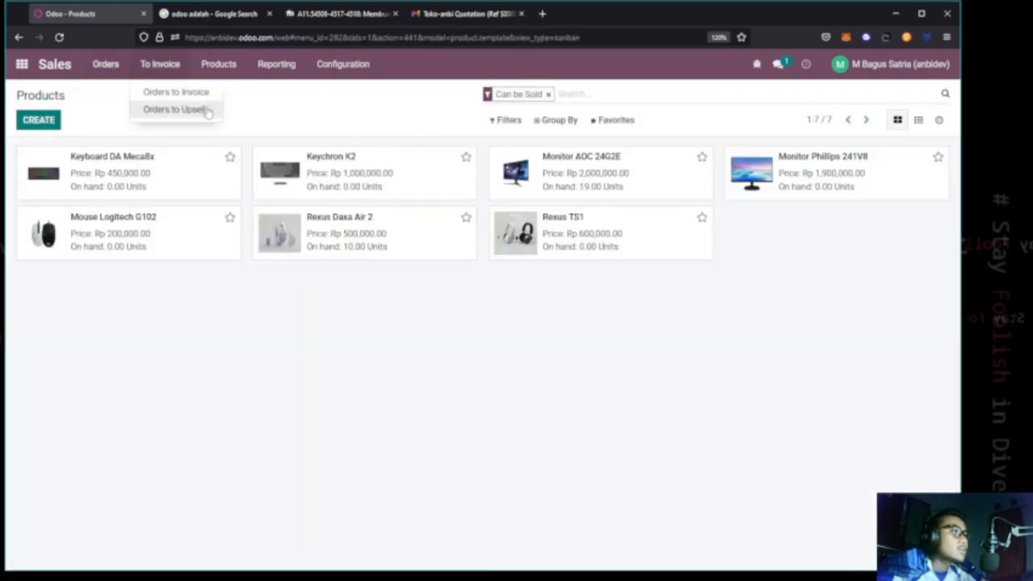
left_click(267, 120)
left_click(95, 64)
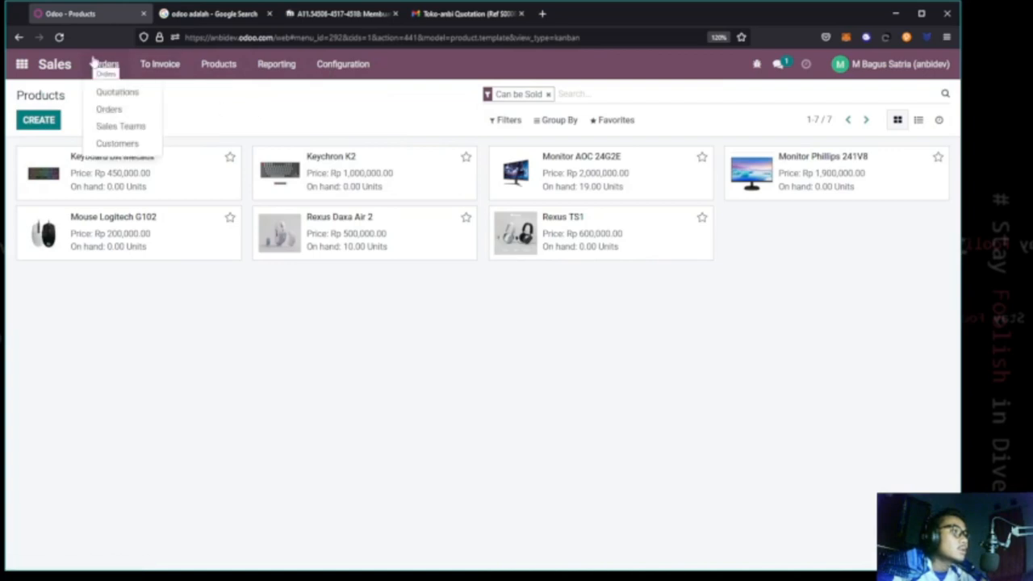
left_click(113, 143)
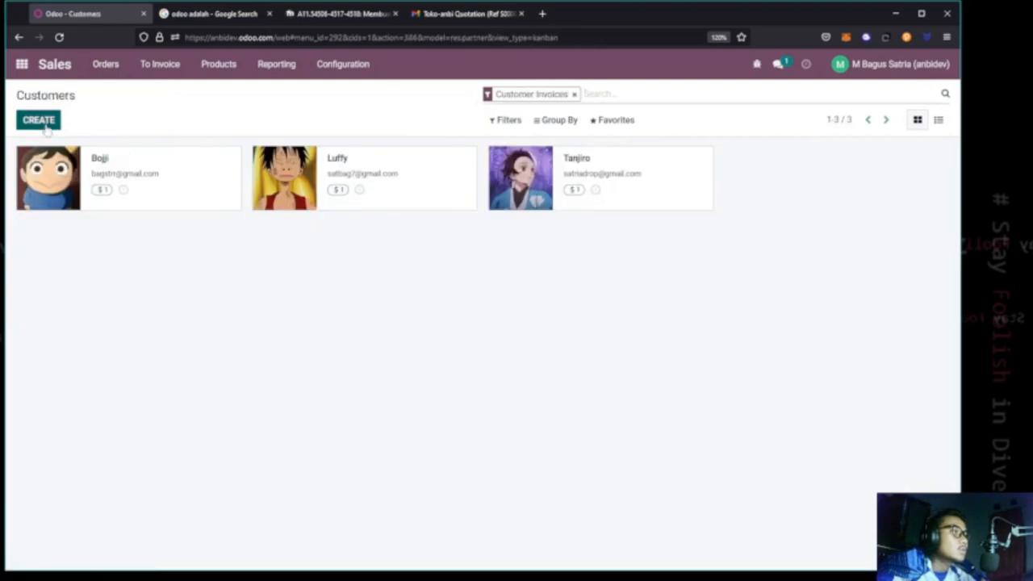
left_click(40, 121)
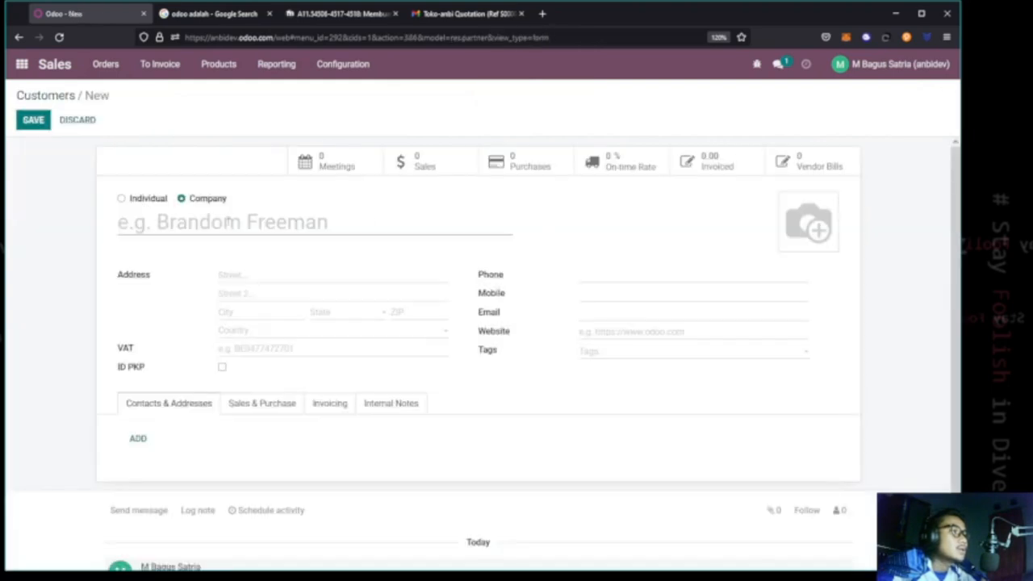
left_click(61, 98)
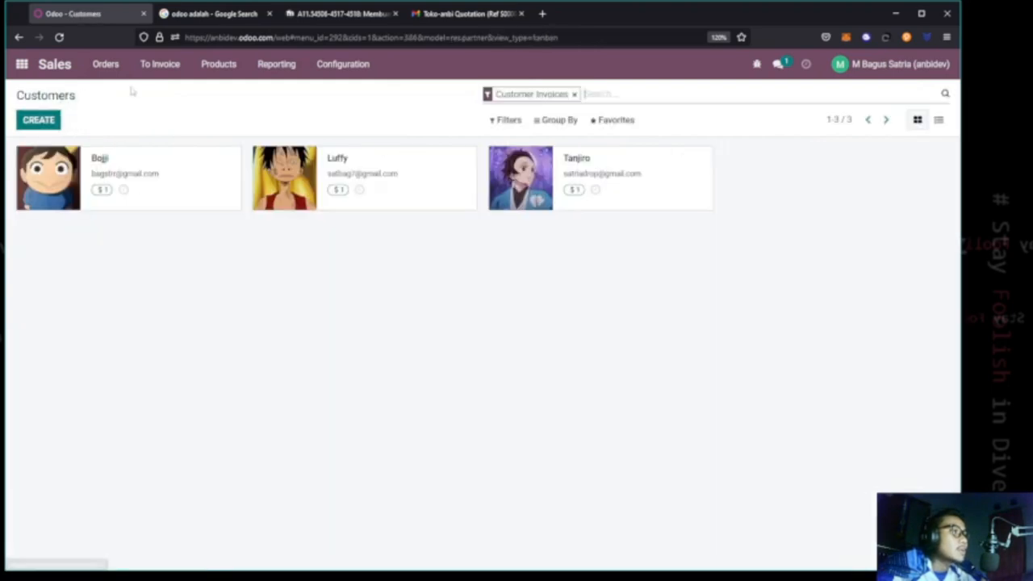
left_click(214, 73)
left_click(122, 72)
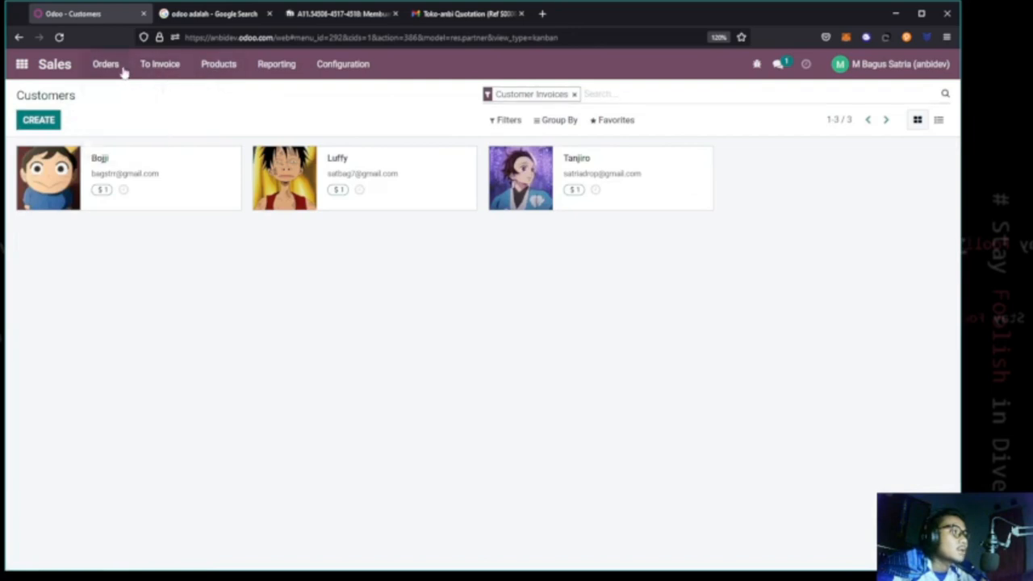
left_click(121, 72)
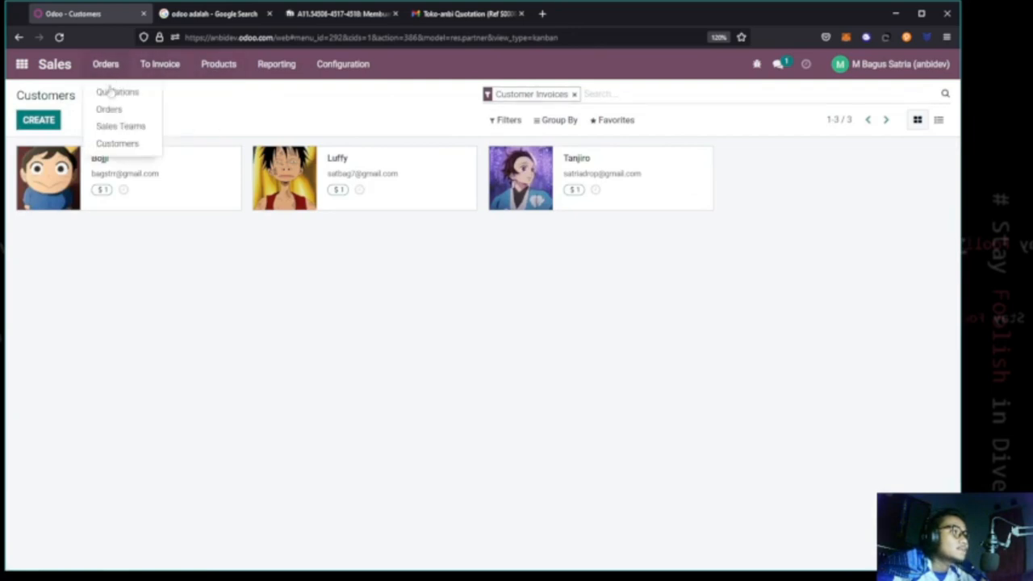
left_click(109, 126)
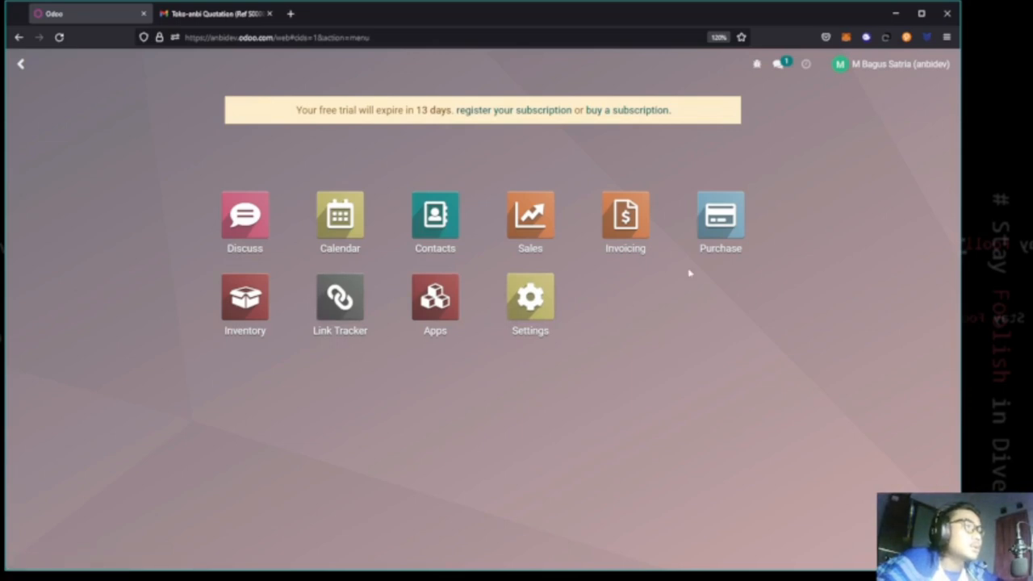
Create a new request for quotation in the Purchase module with PT Enter Komputer as the vendor
left_click(706, 234)
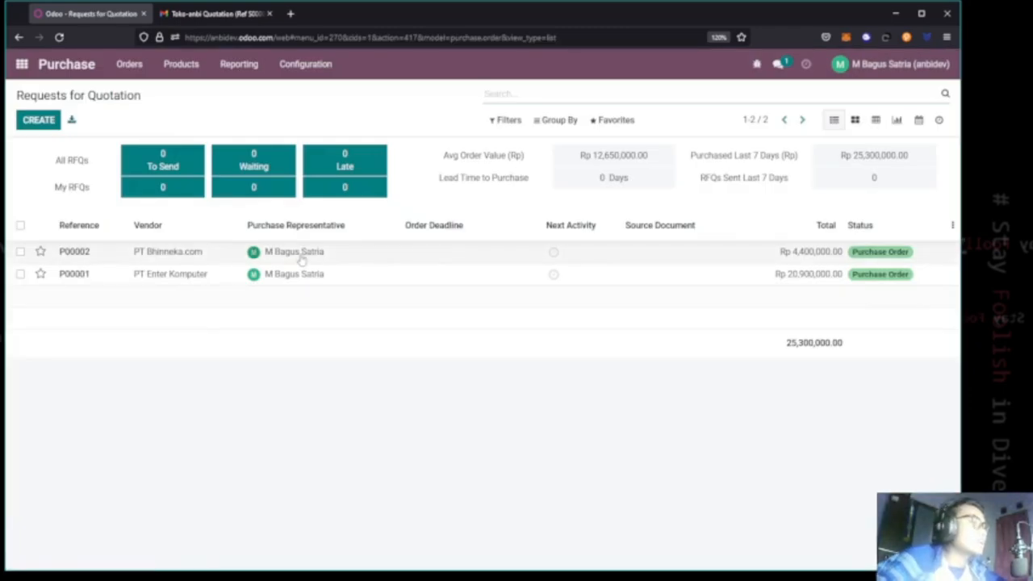
left_click(38, 120)
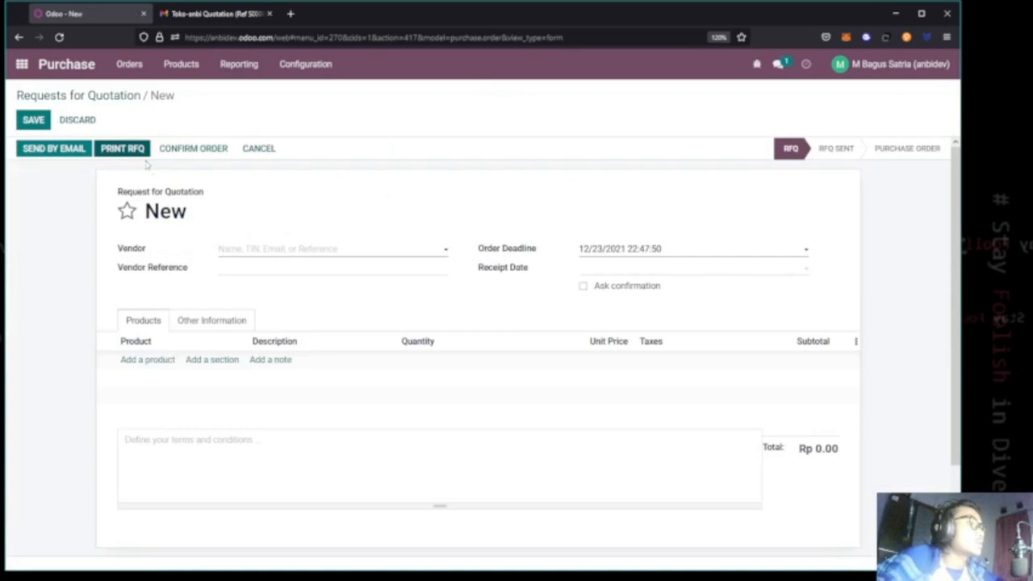
left_click(251, 250)
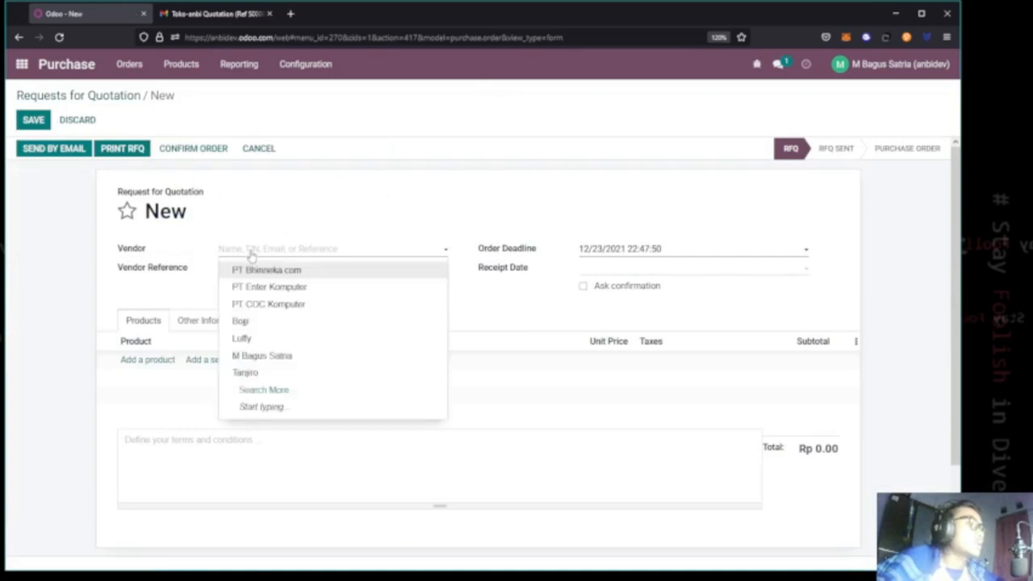
left_click(270, 286)
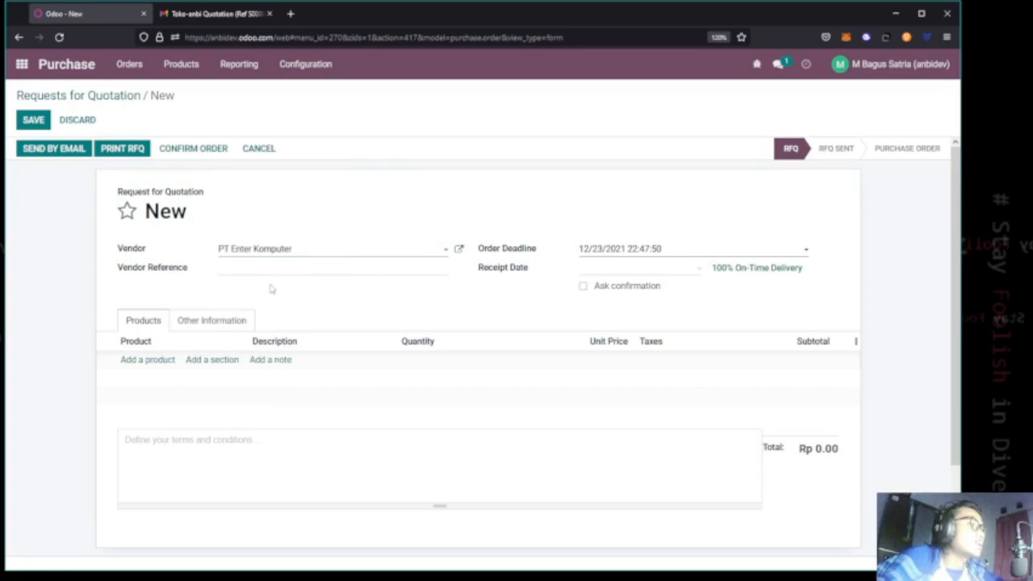
Add Monitor Phillips 241V8 and Rexus TS1 as product lines of the request for quotation
left_click(158, 360)
left_click(202, 368)
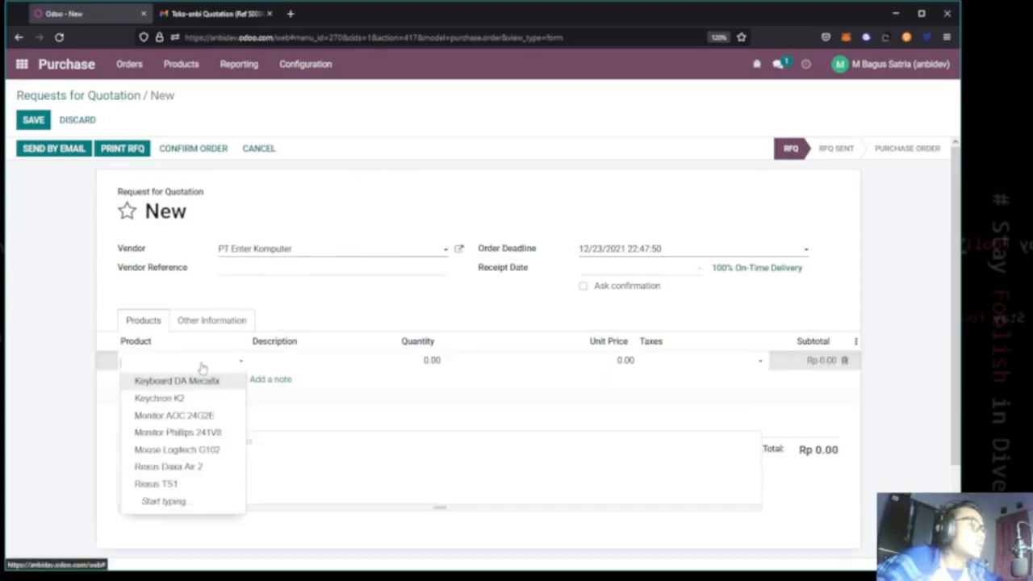
left_click(209, 432)
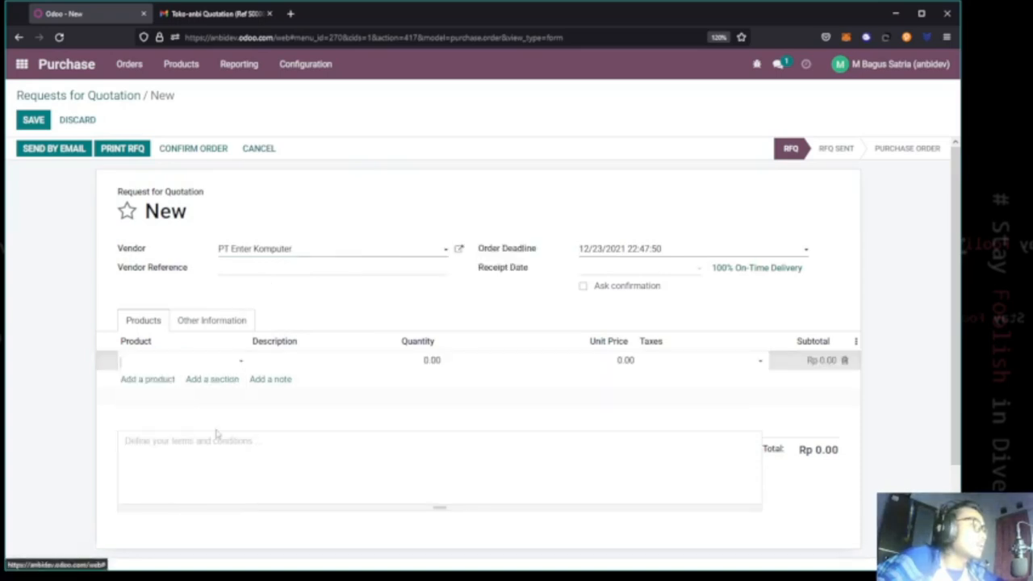
left_click(169, 379)
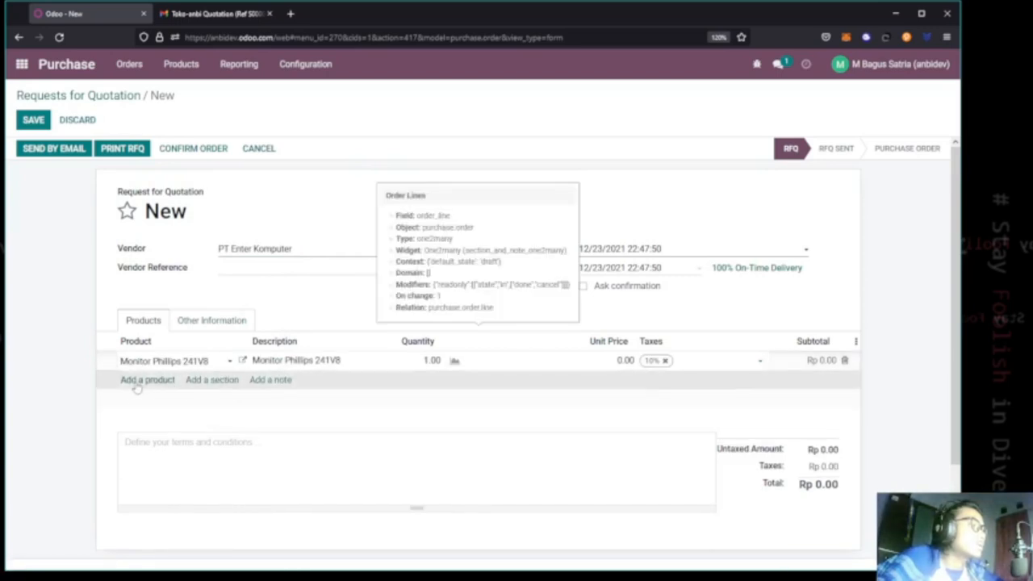
left_click(226, 381)
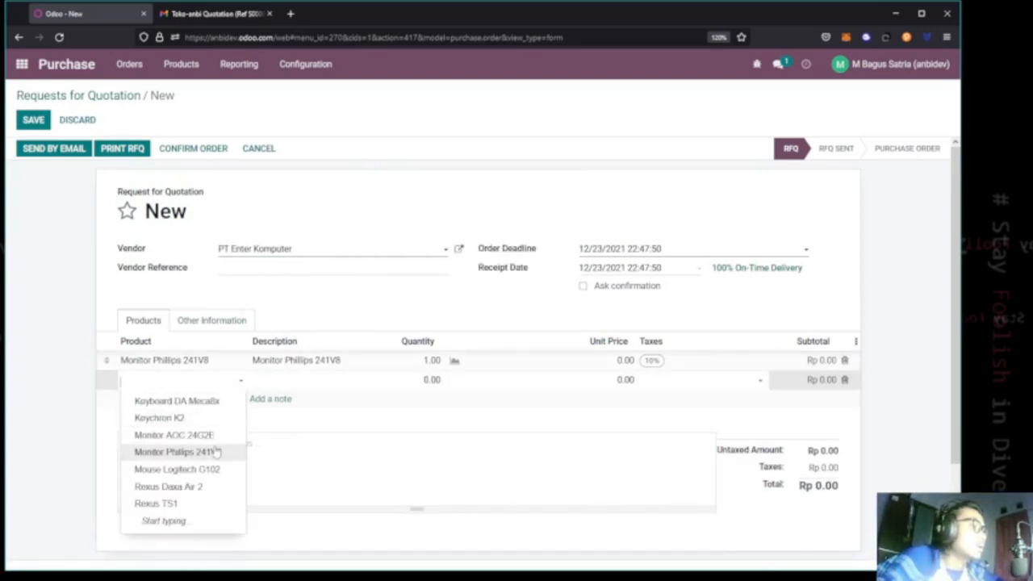
left_click(190, 503)
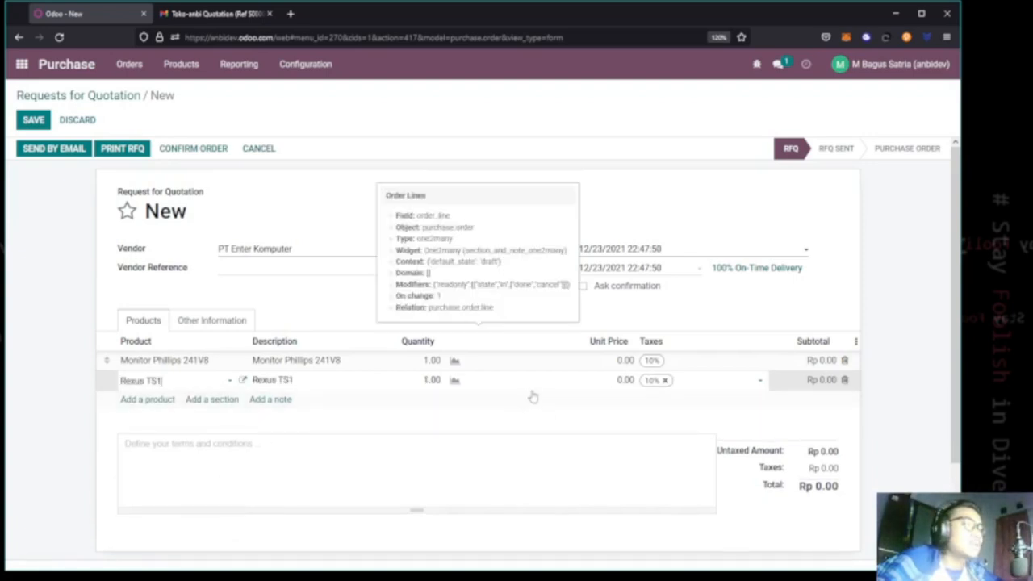
Set the quantity of both the Monitor Phillips 241V8 and Rexus TS1 lines to 10
left_click(426, 364)
type("10")
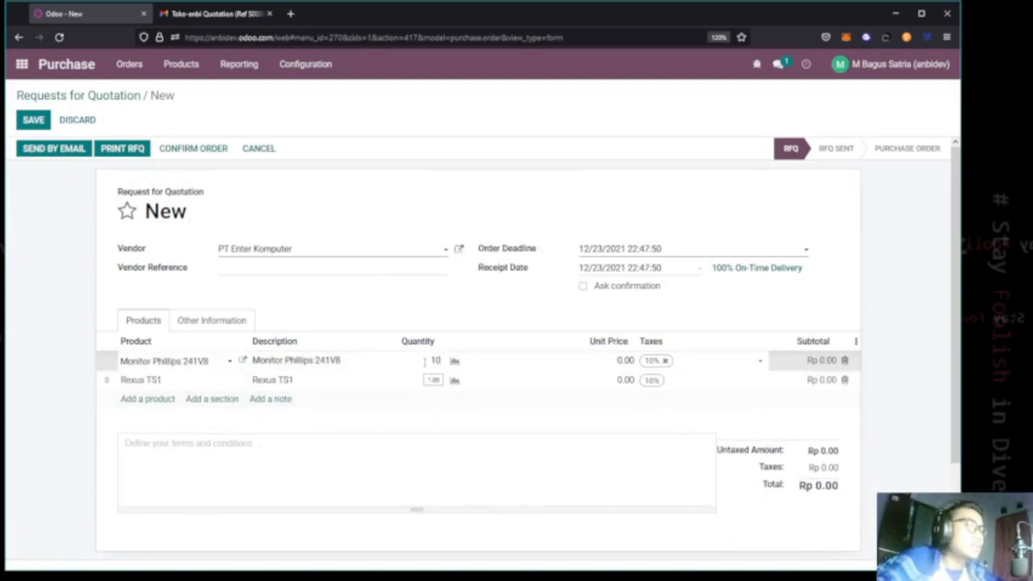
left_click(433, 381)
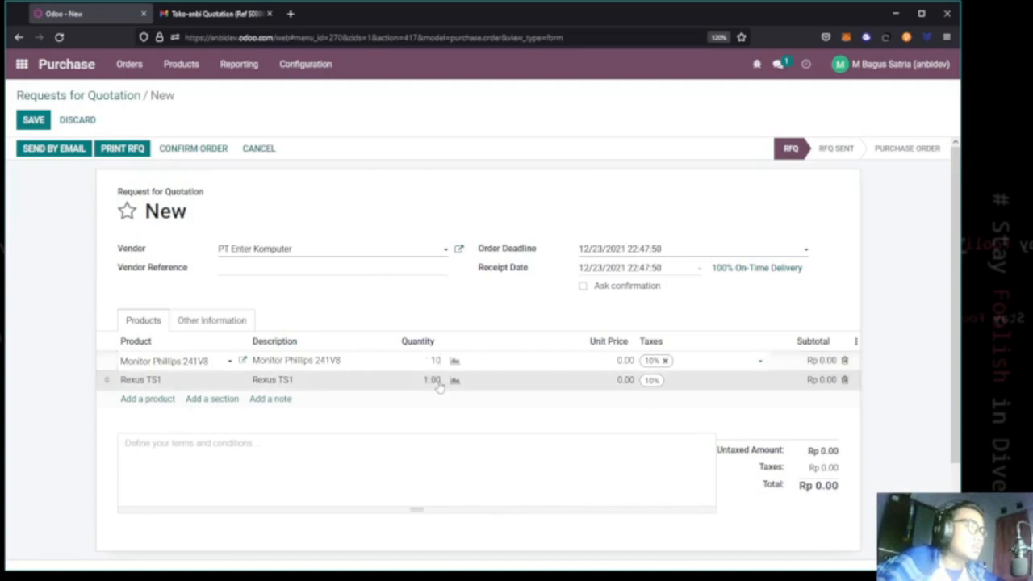
type("190")
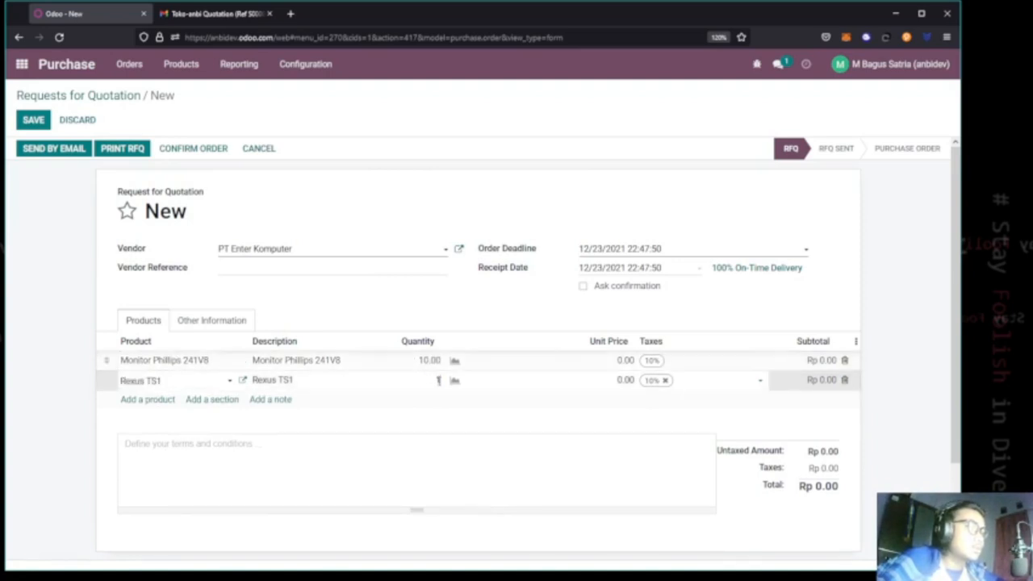
Set the unit prices to 1900000 for Monitor Phillips 241V8 and 500000 for Rexus TS1, and save the request for quotation
left_click(615, 361)
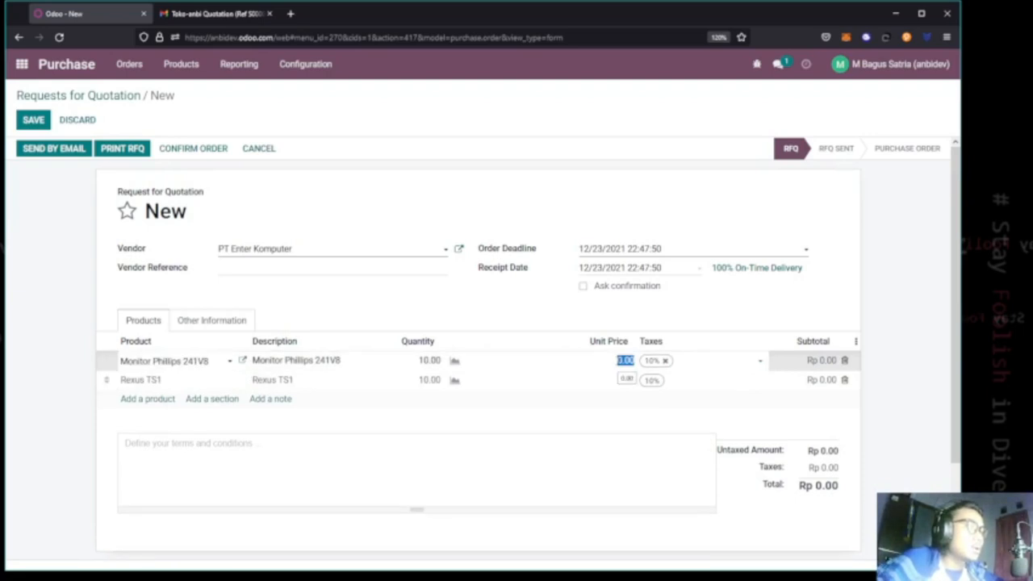
type("200")
left_click(626, 380)
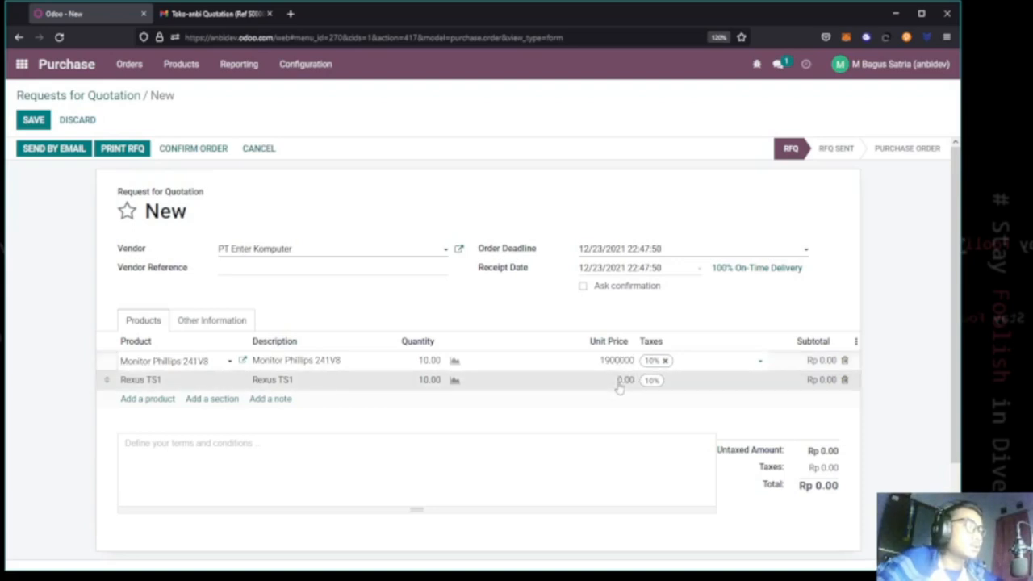
type("6")
key("BackSpace")
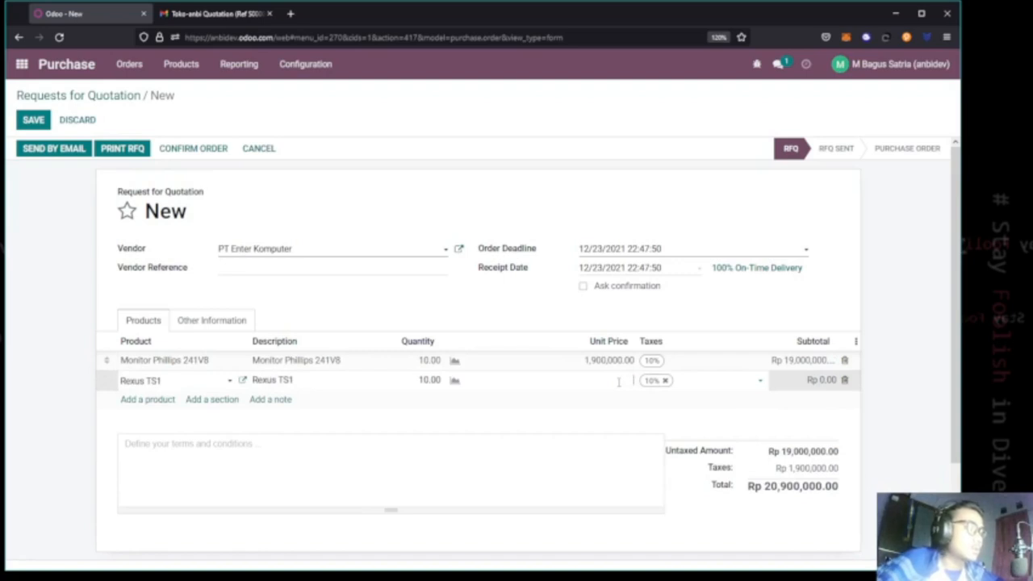
type("500")
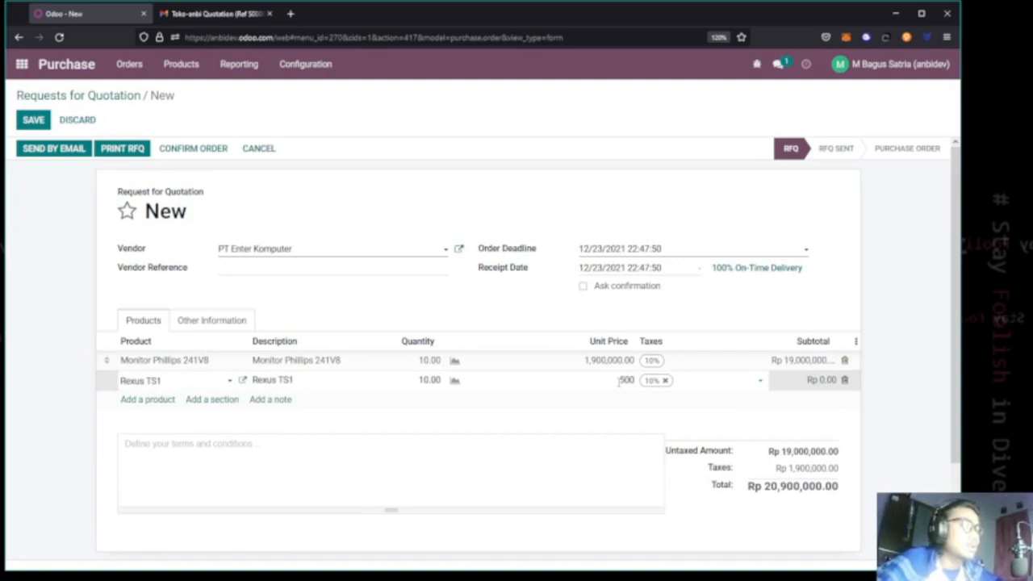
type("000")
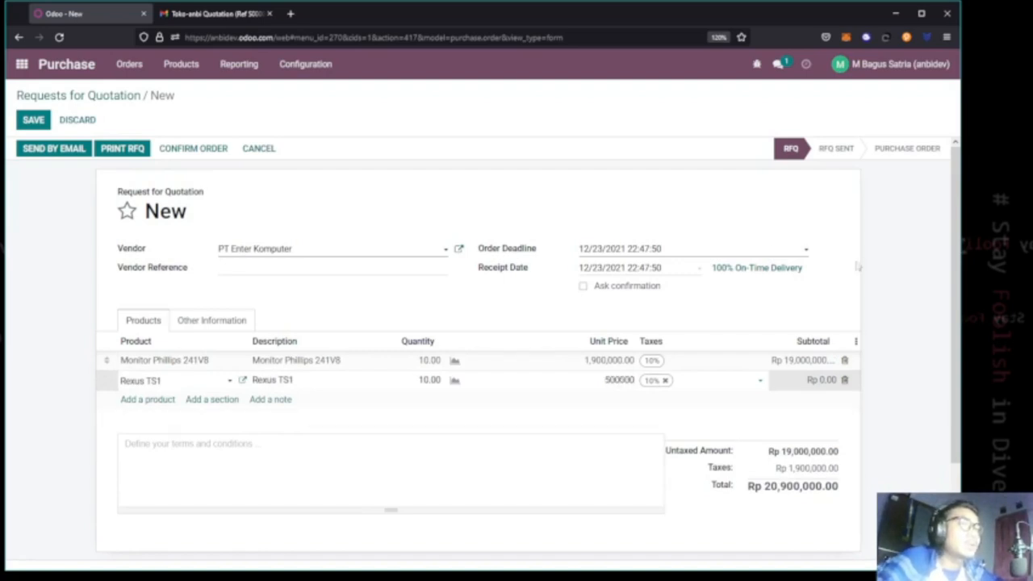
left_click(884, 272)
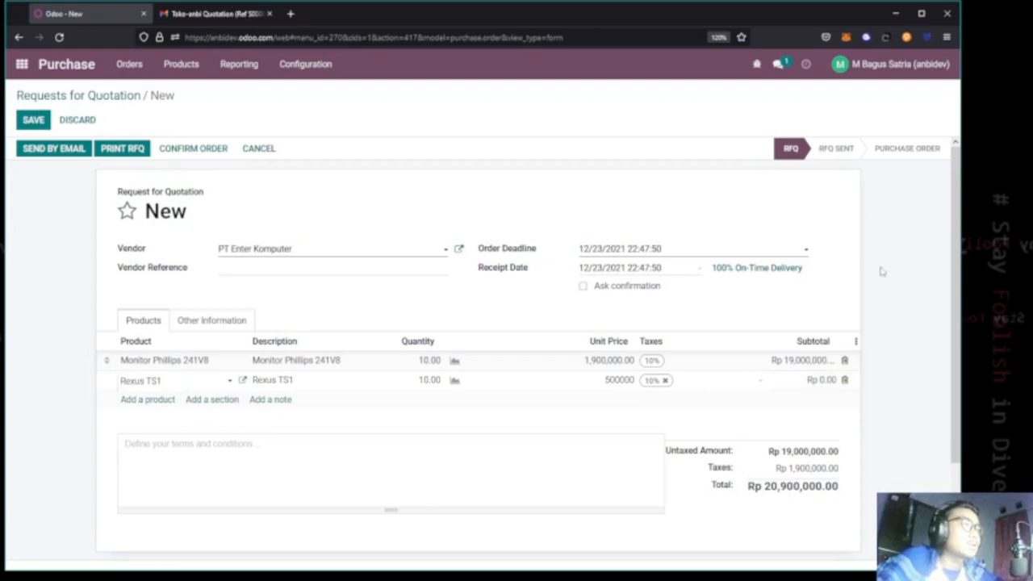
left_click(34, 121)
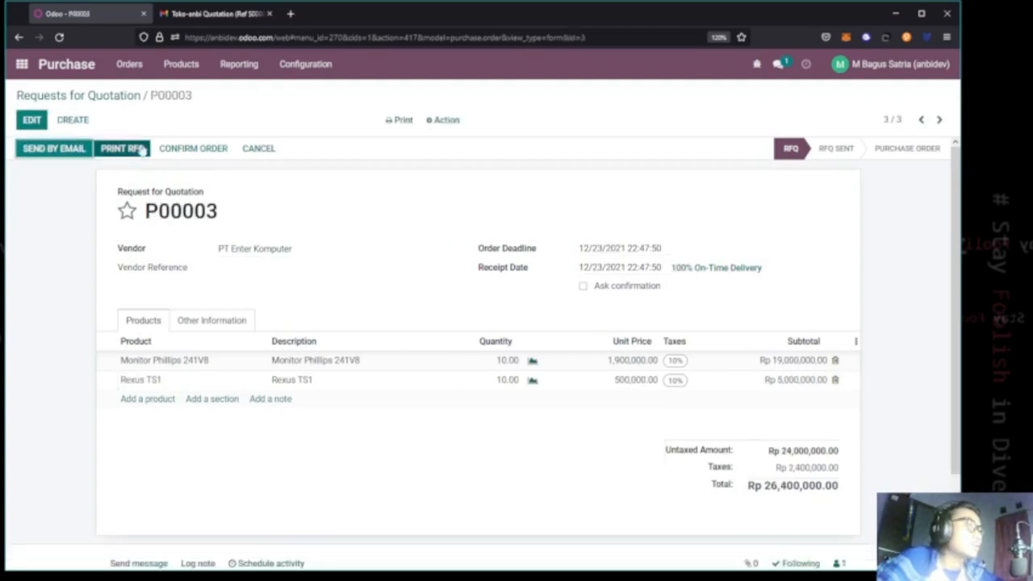
Confirm the PT Enter Komputer request for quotation as a purchase order and validate its receipt, processing all quantities immediately
left_click(190, 150)
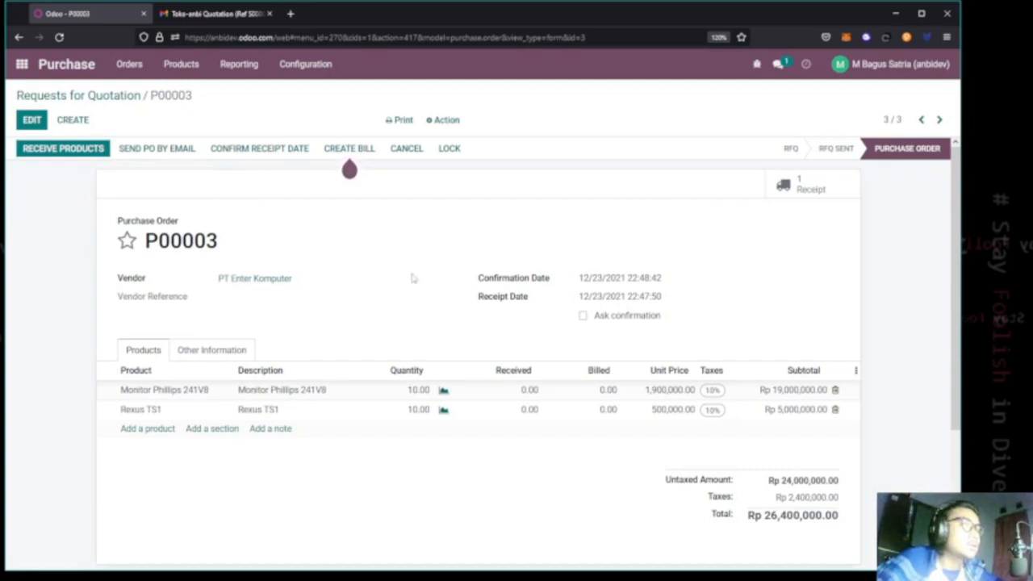
left_click(810, 194)
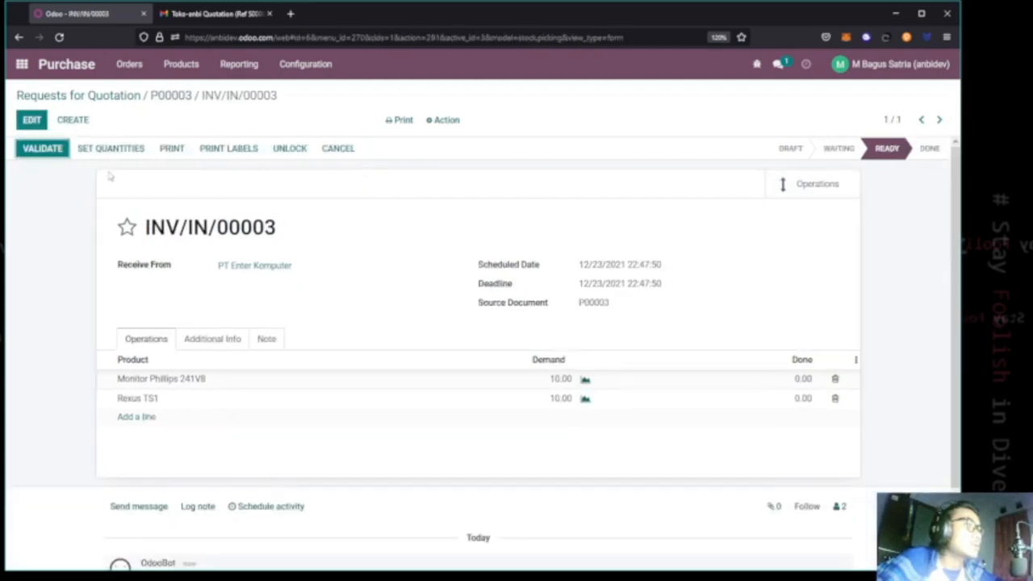
left_click(44, 152)
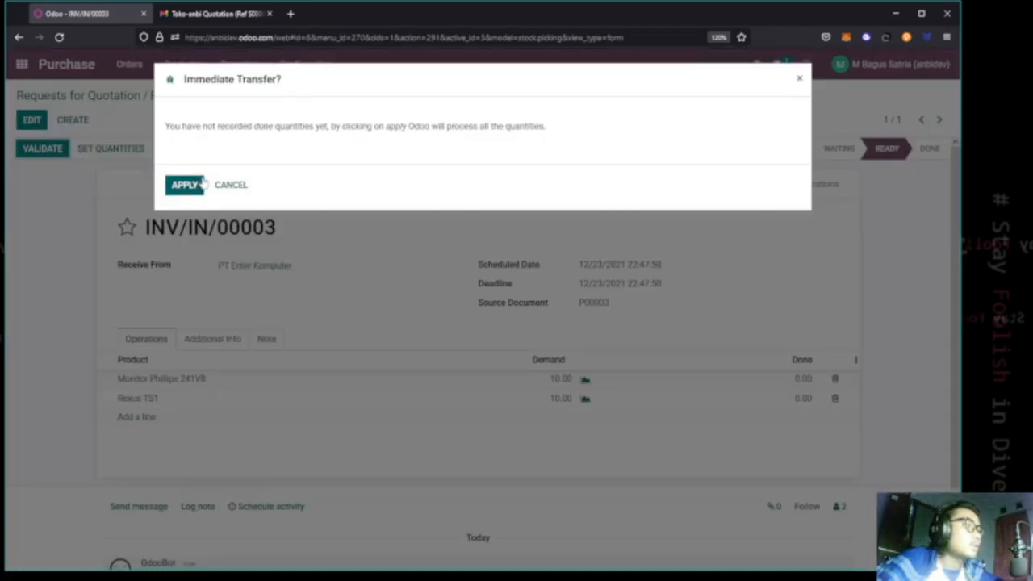
left_click(192, 186)
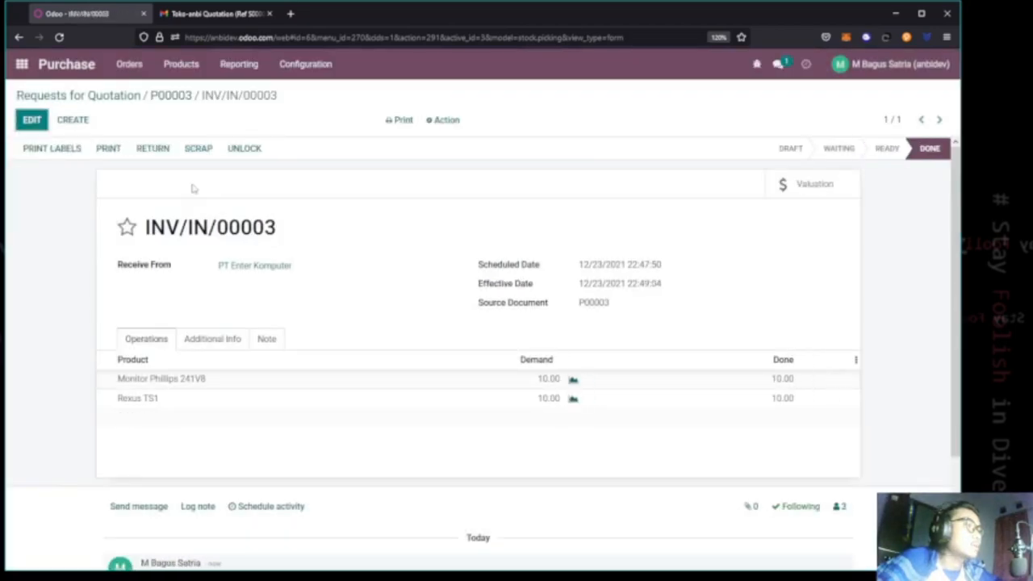
Return from the validated receipt to its PT Enter Komputer purchase order and dismiss the error dialogs
left_click(181, 65)
left_click(140, 68)
left_click(140, 68)
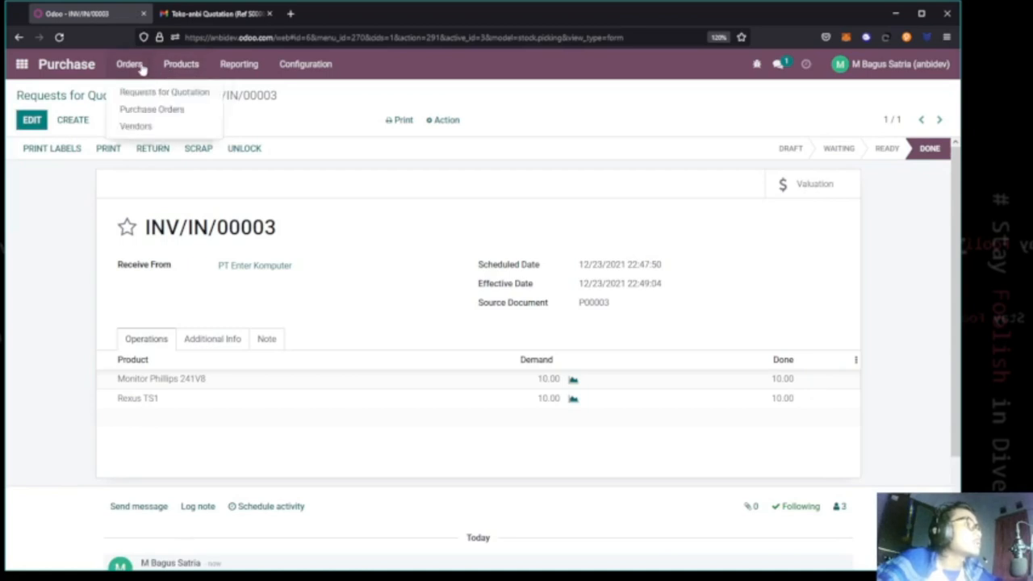
left_click(176, 95)
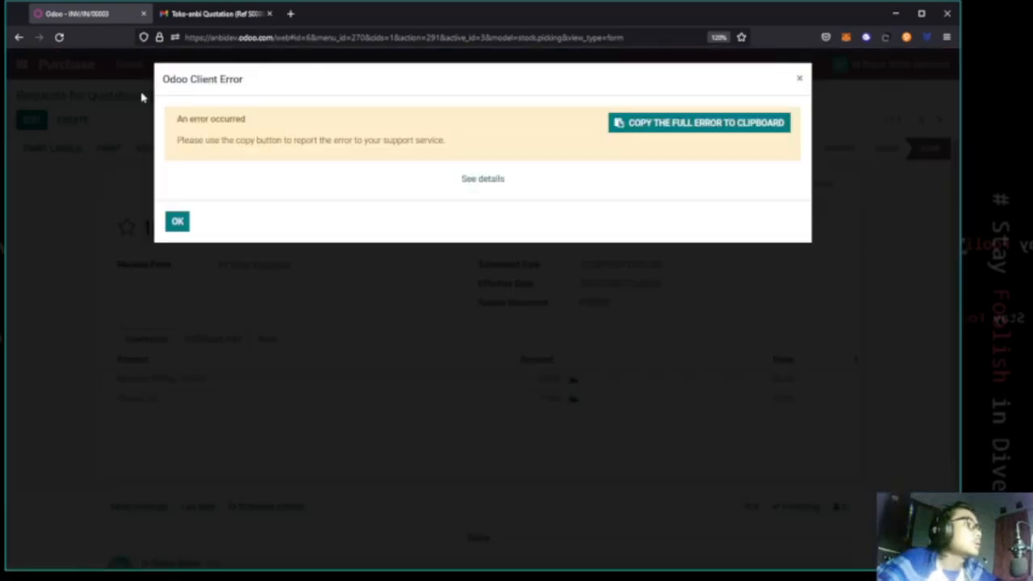
left_click(179, 219)
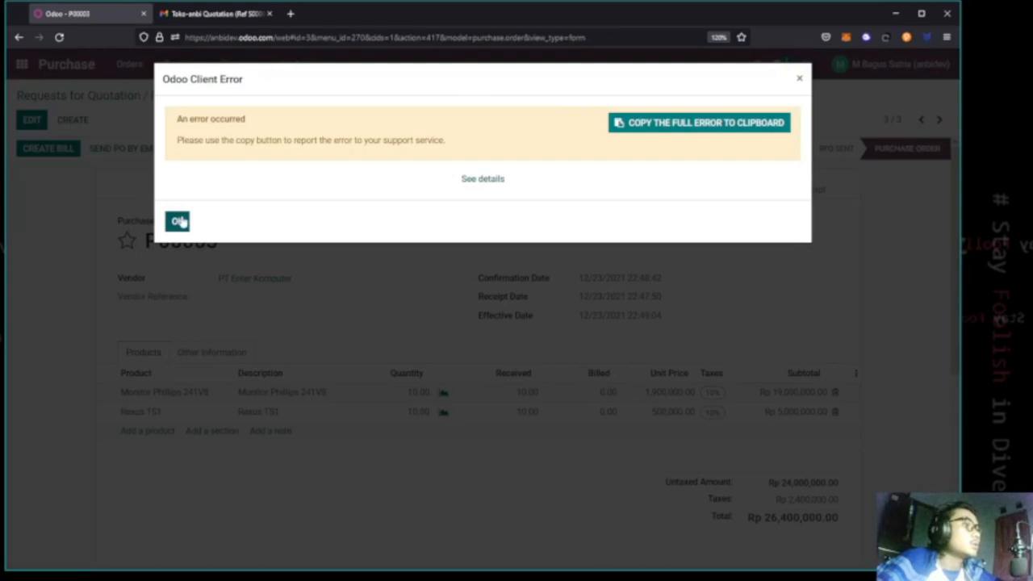
left_click(179, 222)
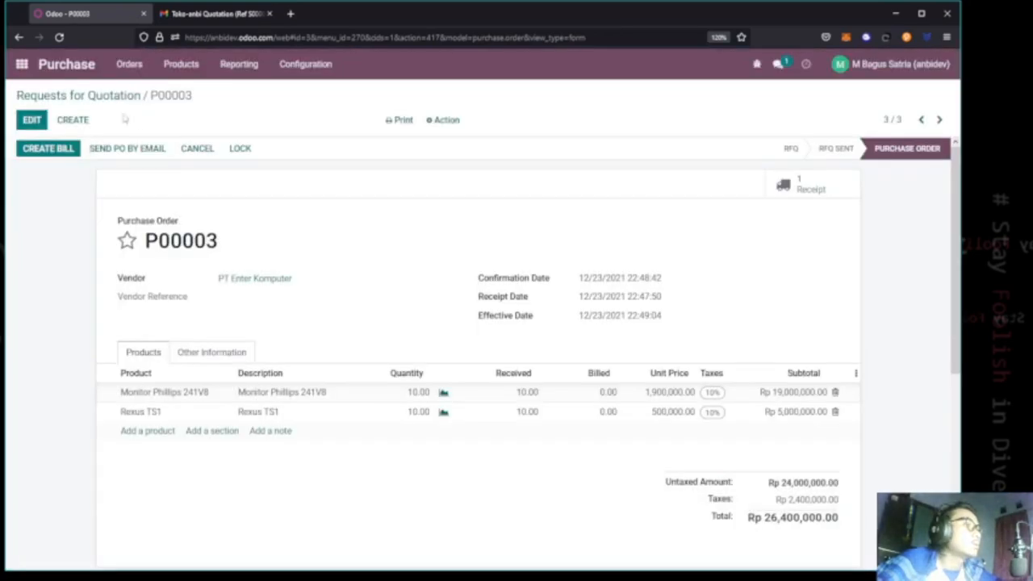
left_click(129, 65)
left_click(129, 70)
In Inventory, validate today's ready delivery order for Monitor AOC 24G2E and Rexus Daxa Air 2, processing all quantities immediately
left_click(22, 64)
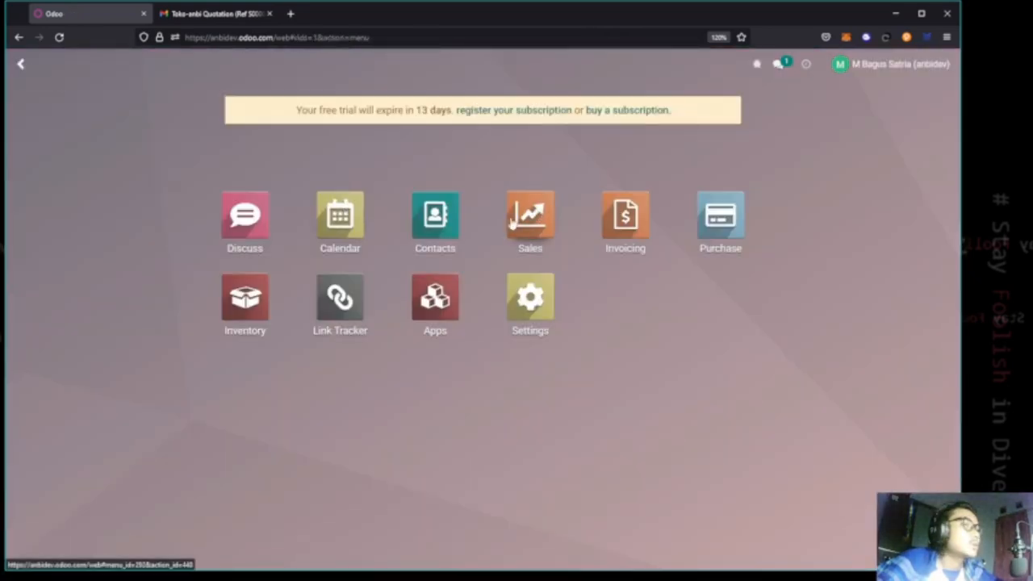
left_click(266, 292)
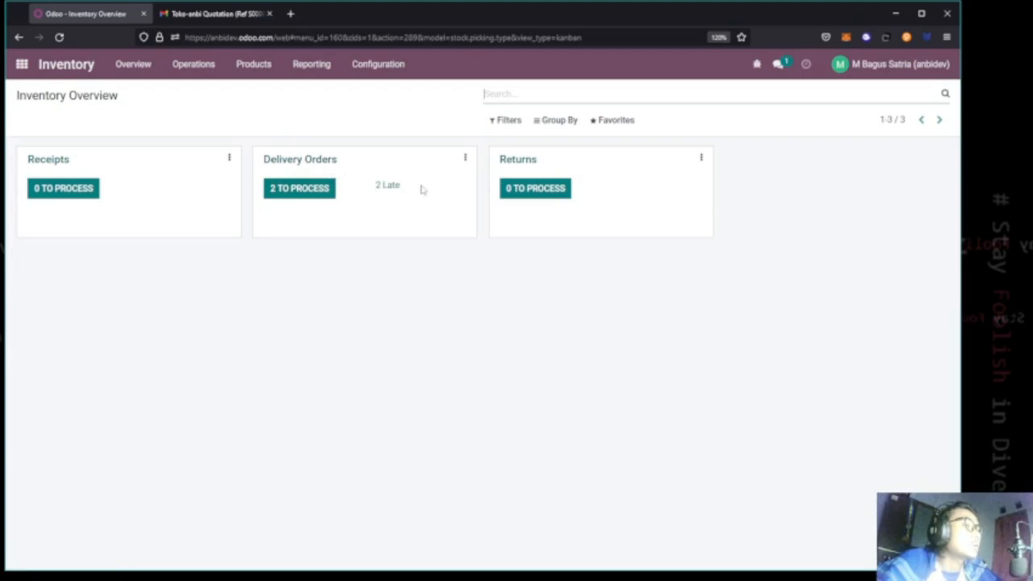
left_click(328, 190)
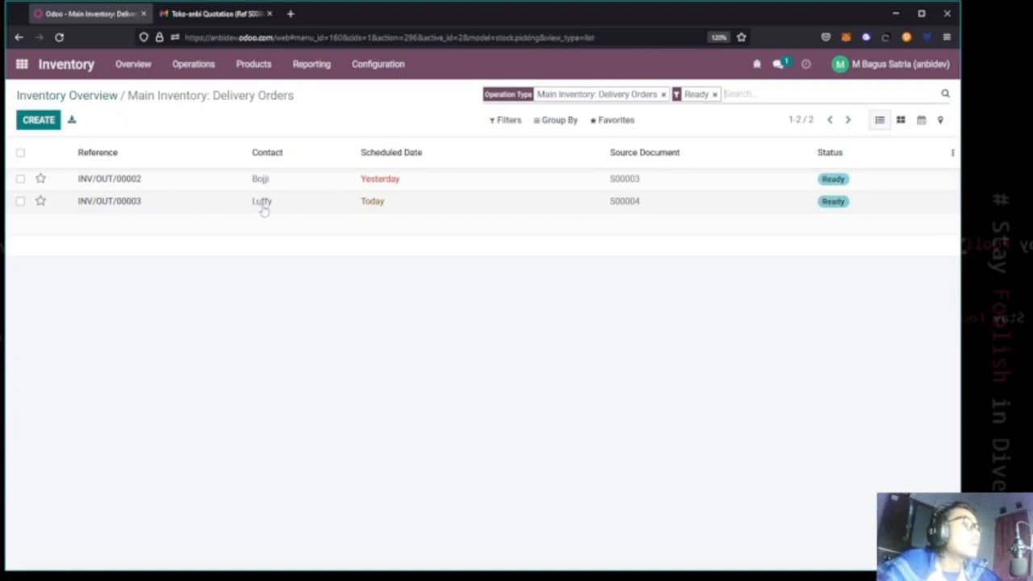
left_click(131, 202)
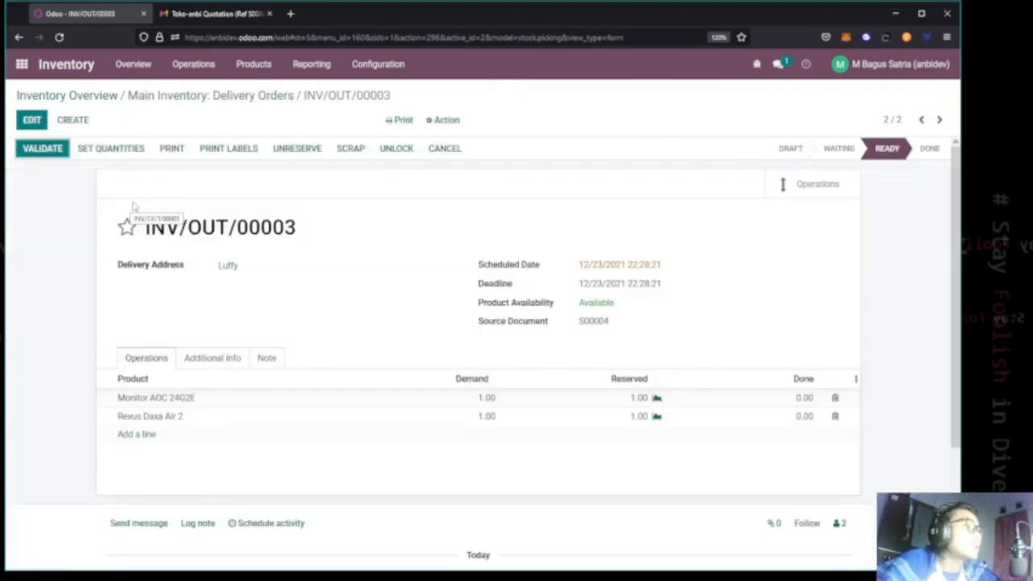
left_click(48, 152)
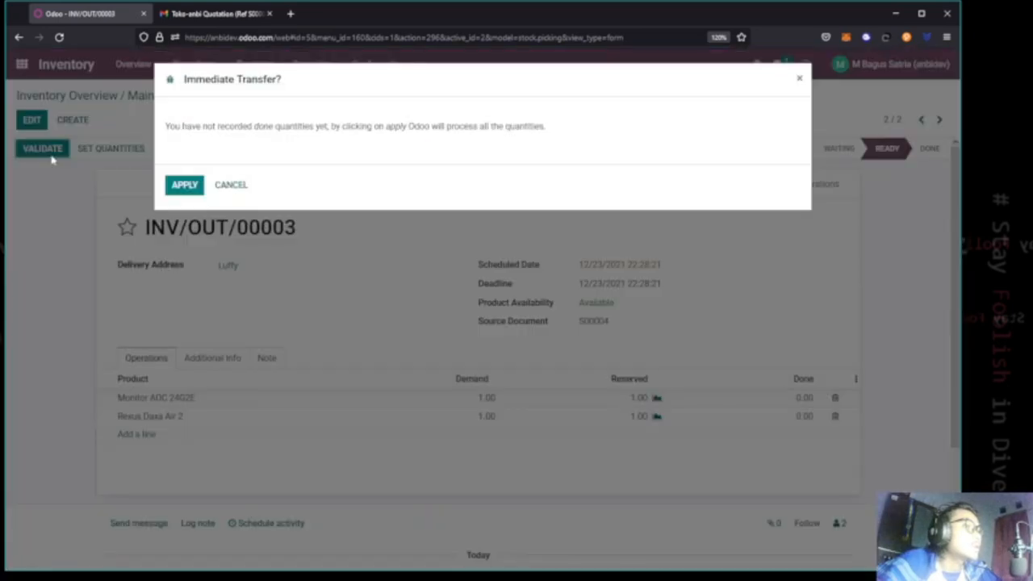
left_click(173, 185)
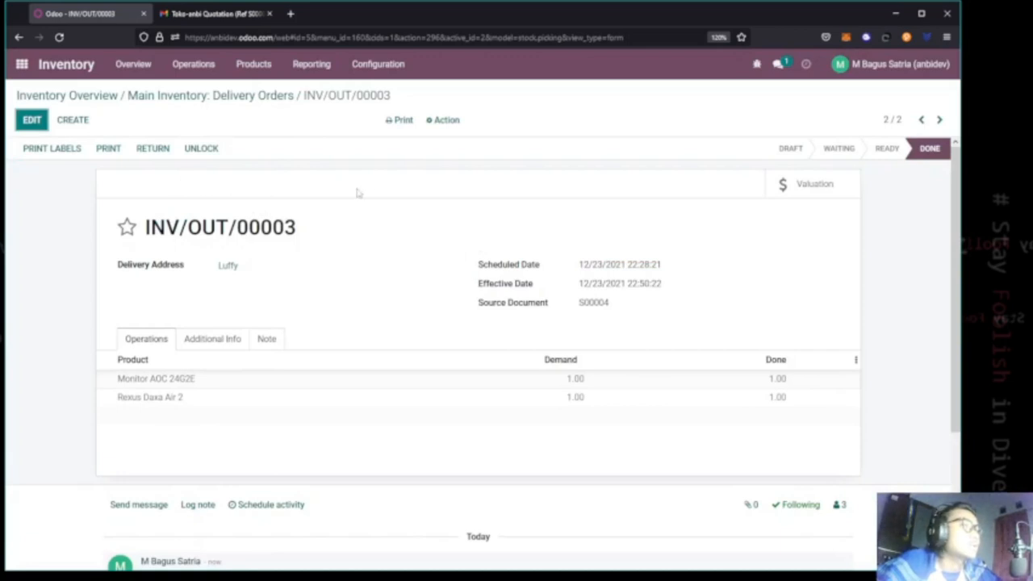
Check which delivery orders still need processing and return to the Inventory overview
left_click(146, 69)
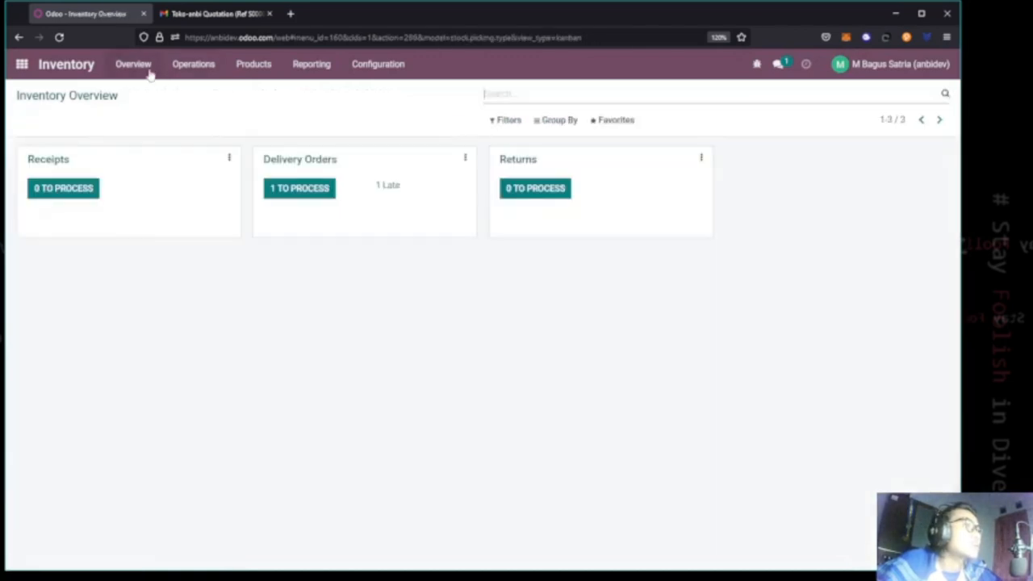
left_click(314, 189)
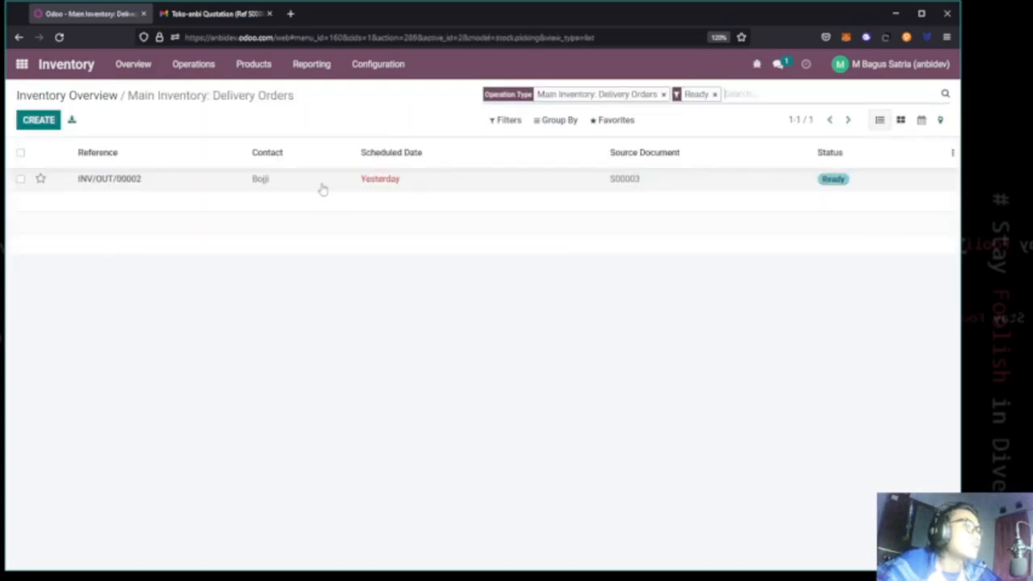
left_click(102, 98)
Review the products' on-hand stock and expand the product moves history of Monitor AOC 24G2E
left_click(254, 65)
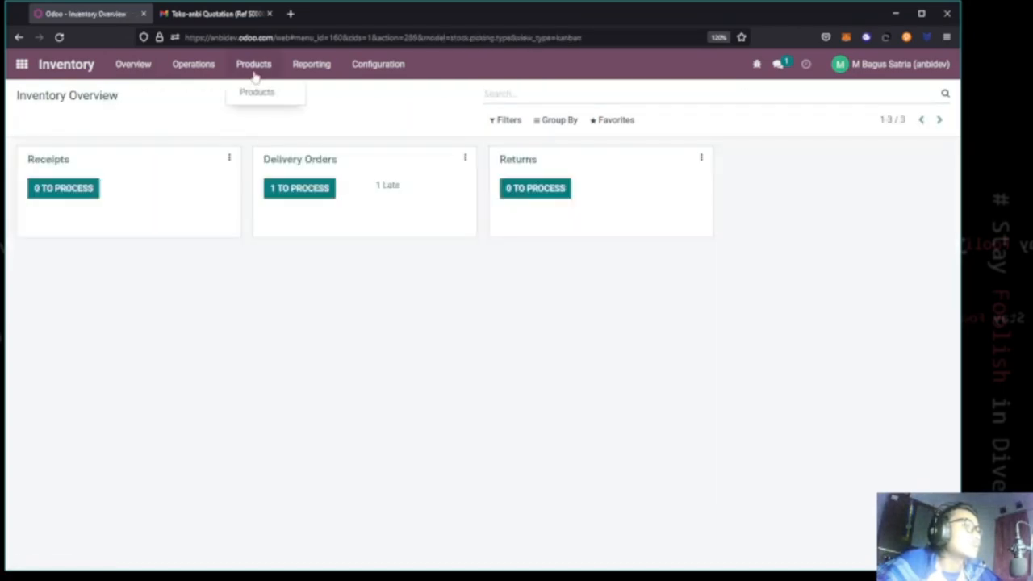
left_click(252, 92)
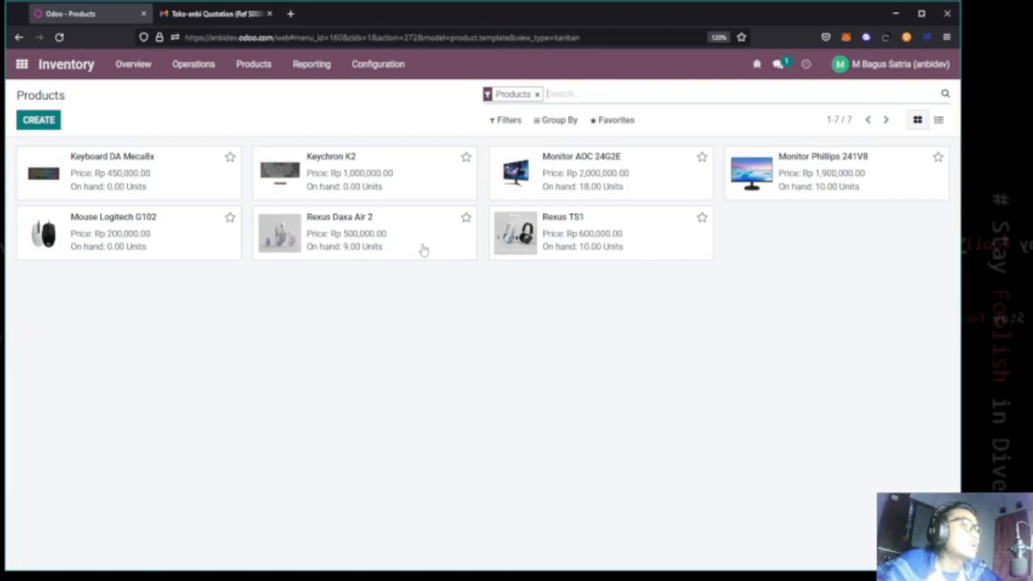
left_click(558, 200)
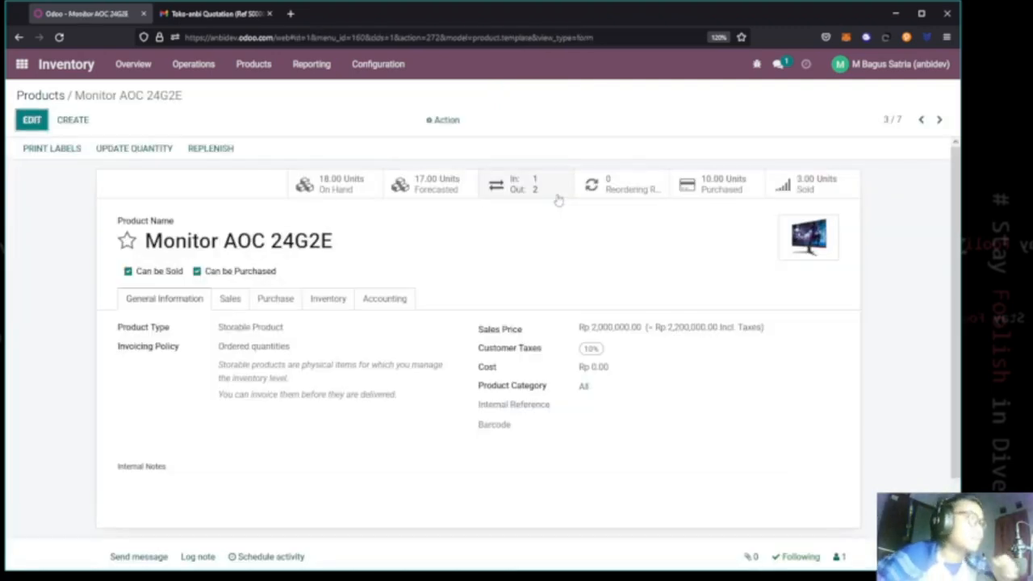
left_click(558, 200)
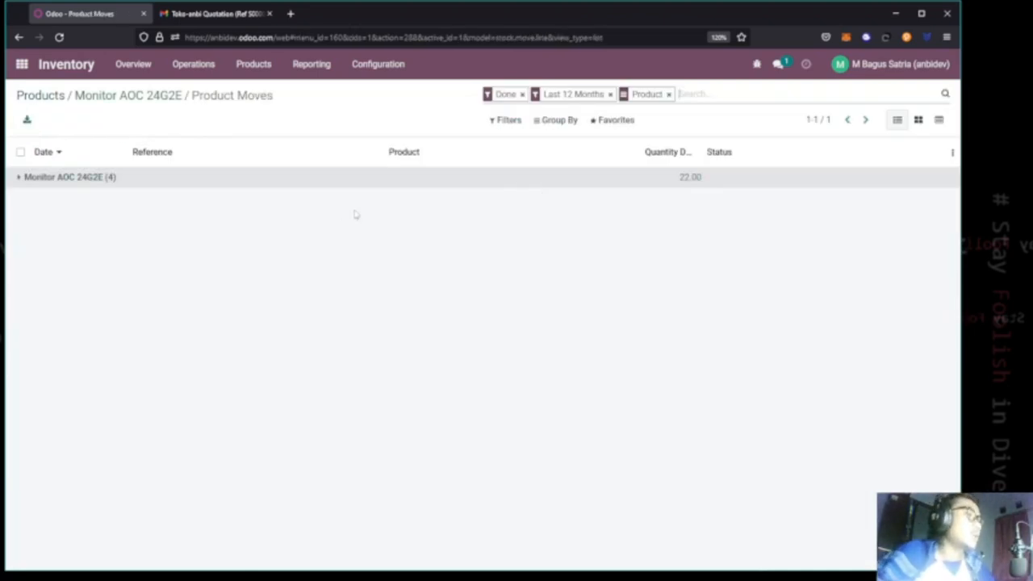
left_click(24, 179)
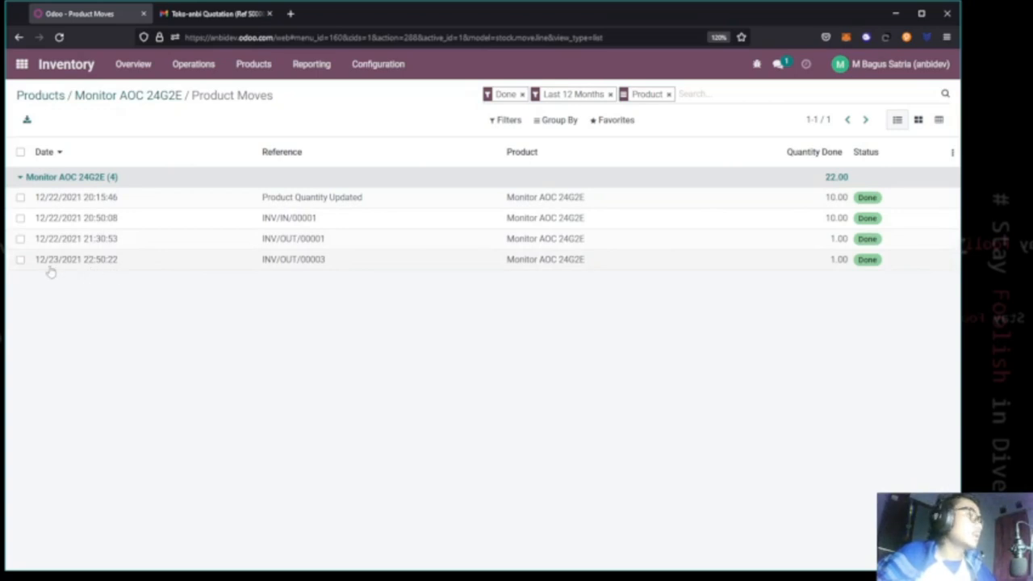
Review the full list of delivery orders with their statuses and return to the Inventory overview
left_click(190, 67)
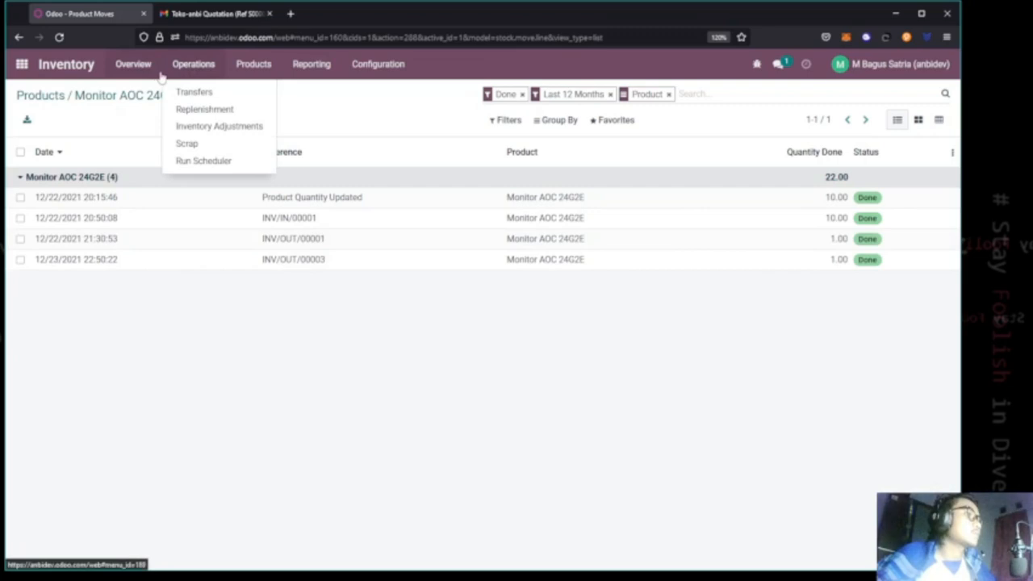
left_click(186, 73)
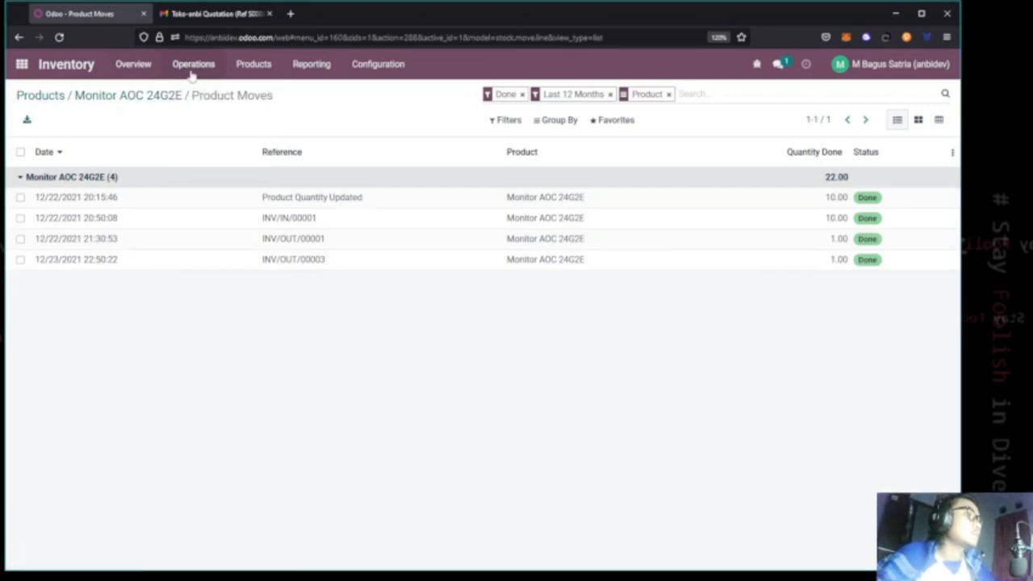
left_click(151, 68)
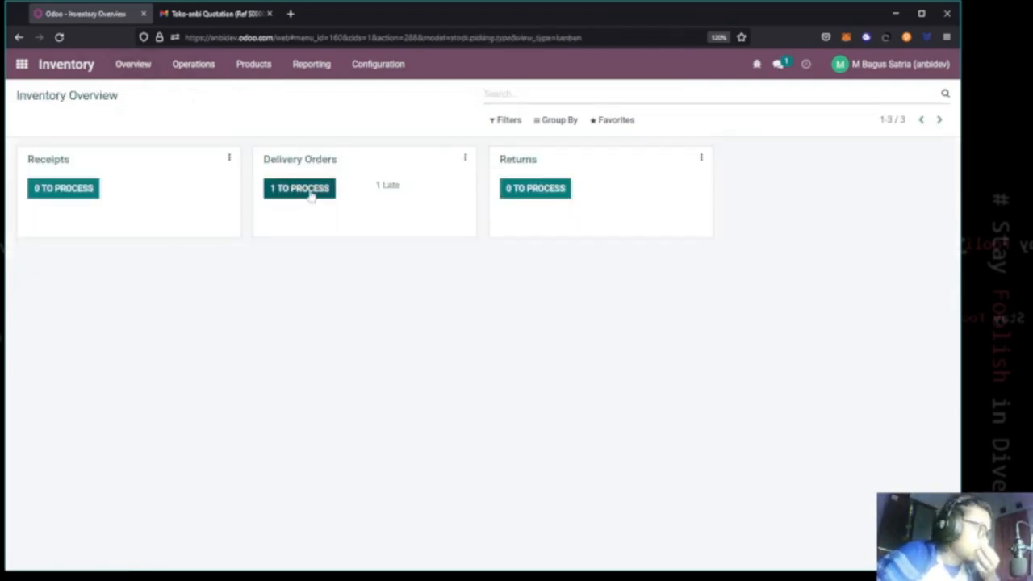
left_click(293, 164)
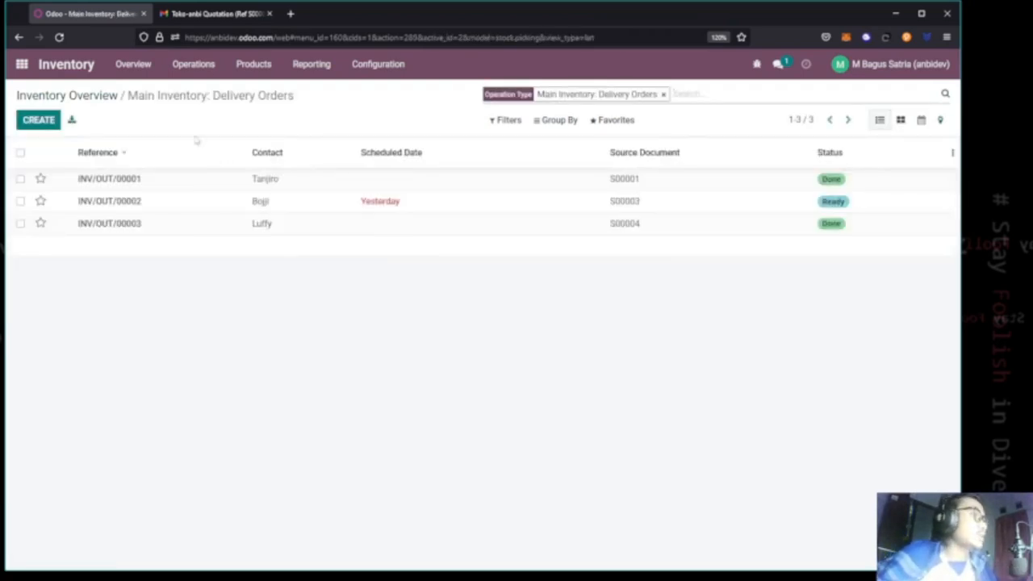
left_click(102, 100)
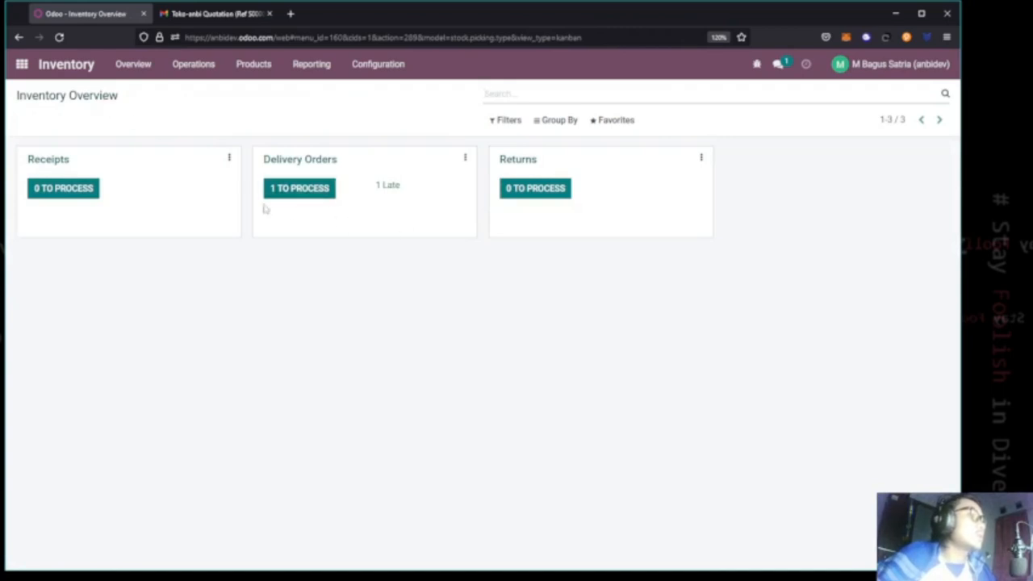
left_click(81, 188)
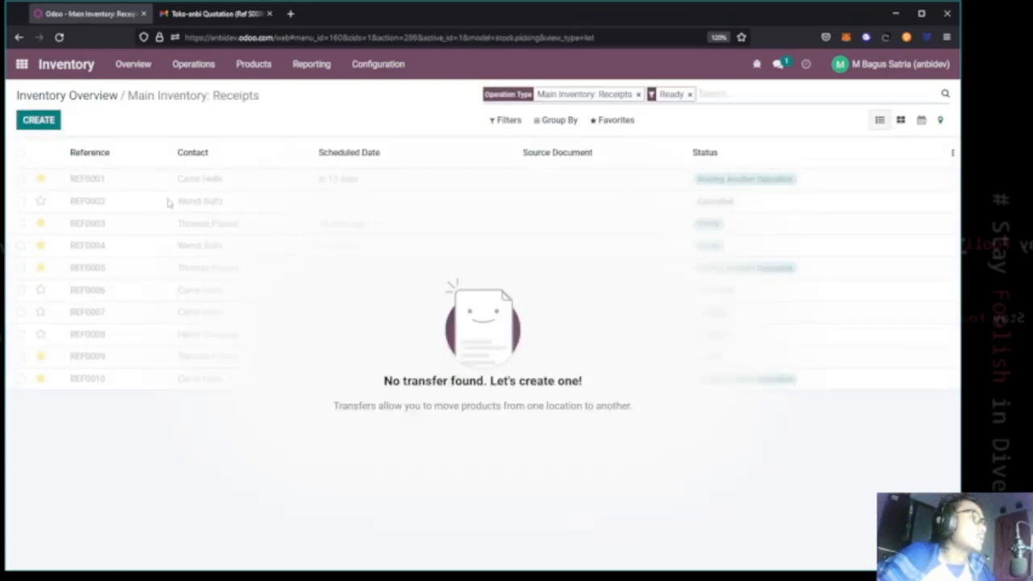
left_click(57, 127)
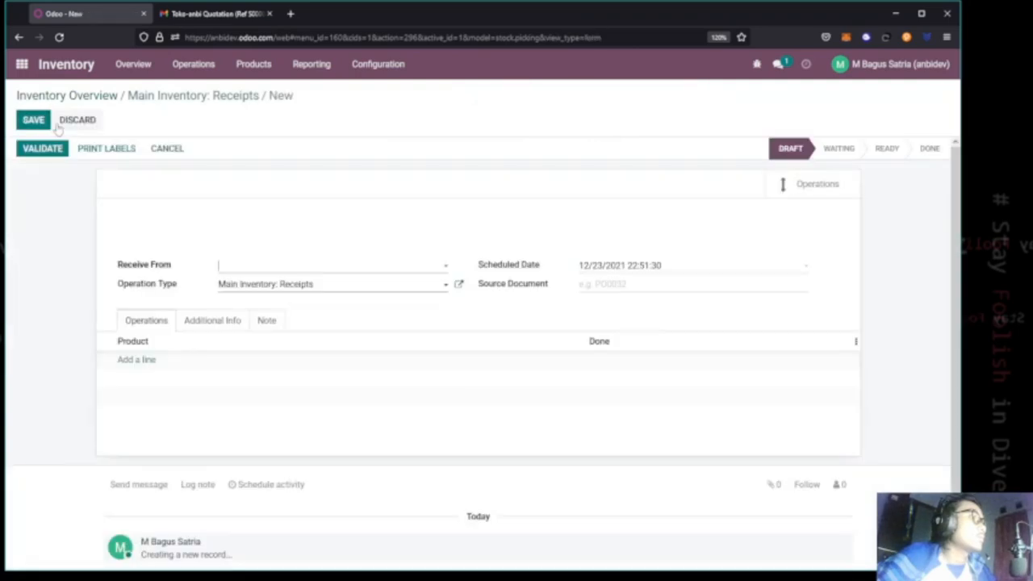
left_click(287, 272)
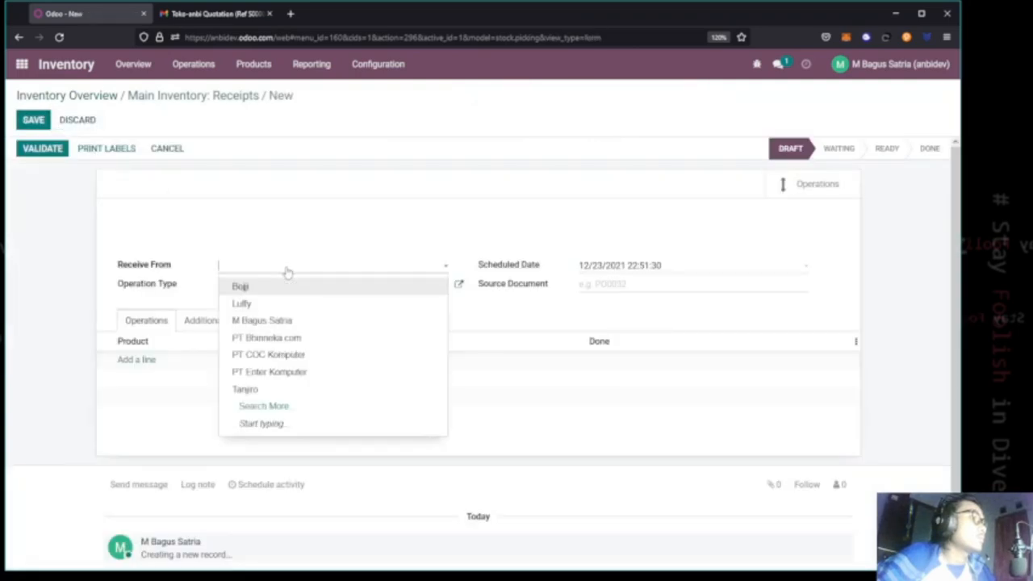
left_click(291, 233)
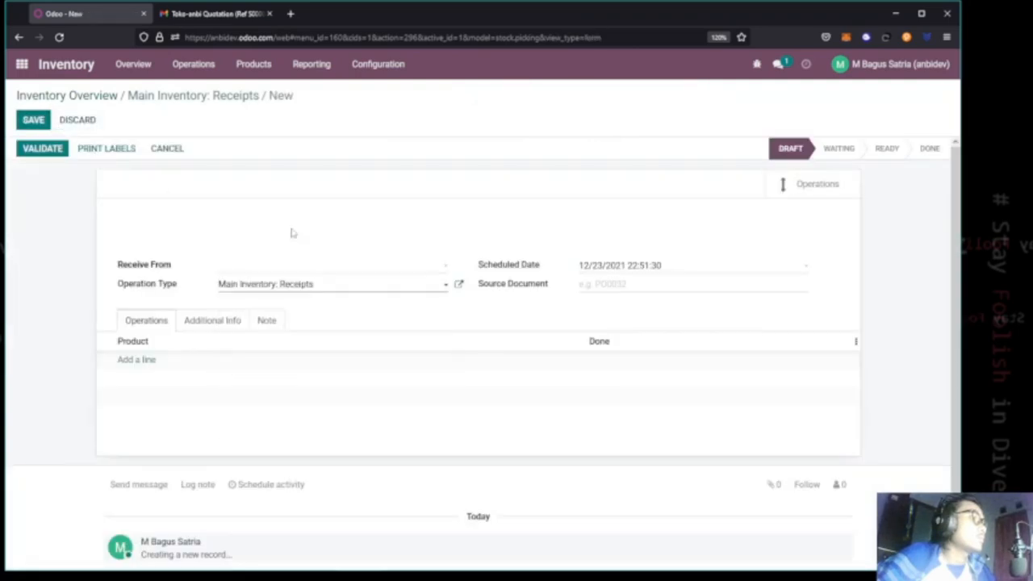
left_click(89, 99)
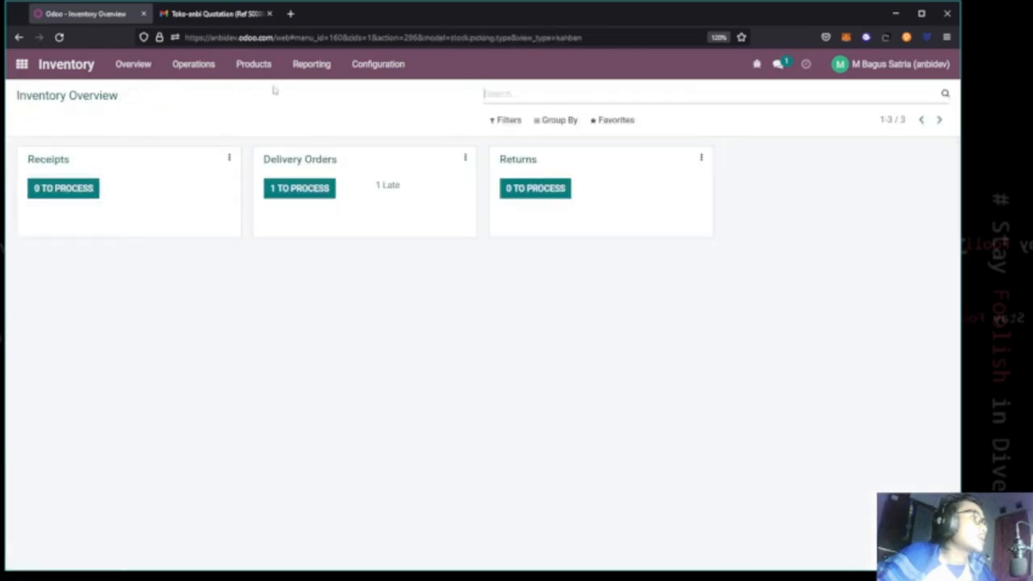
Create another request for quotation in the Purchase module with PT Enter Komputer as the vendor
left_click(21, 64)
left_click(717, 220)
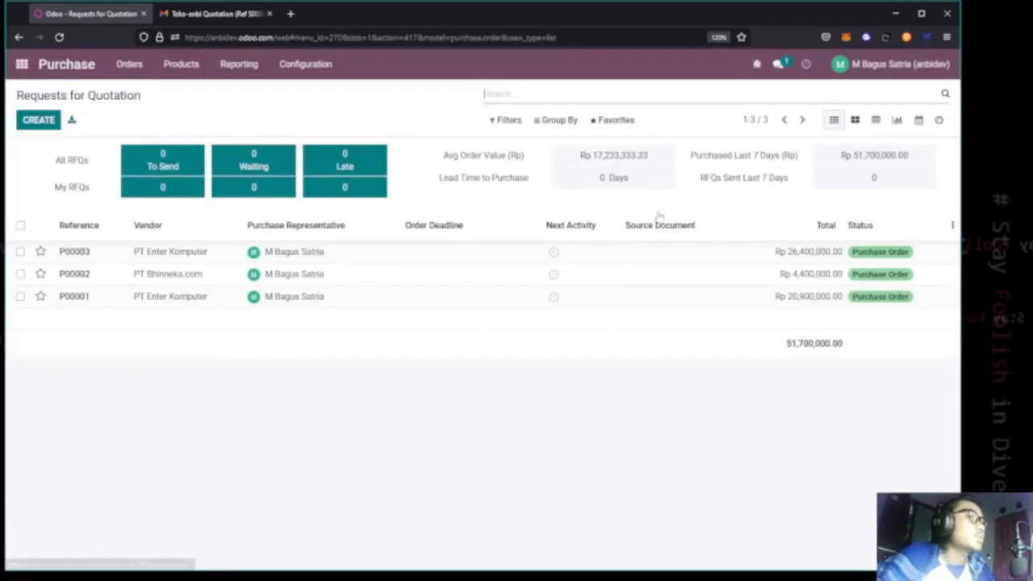
left_click(32, 125)
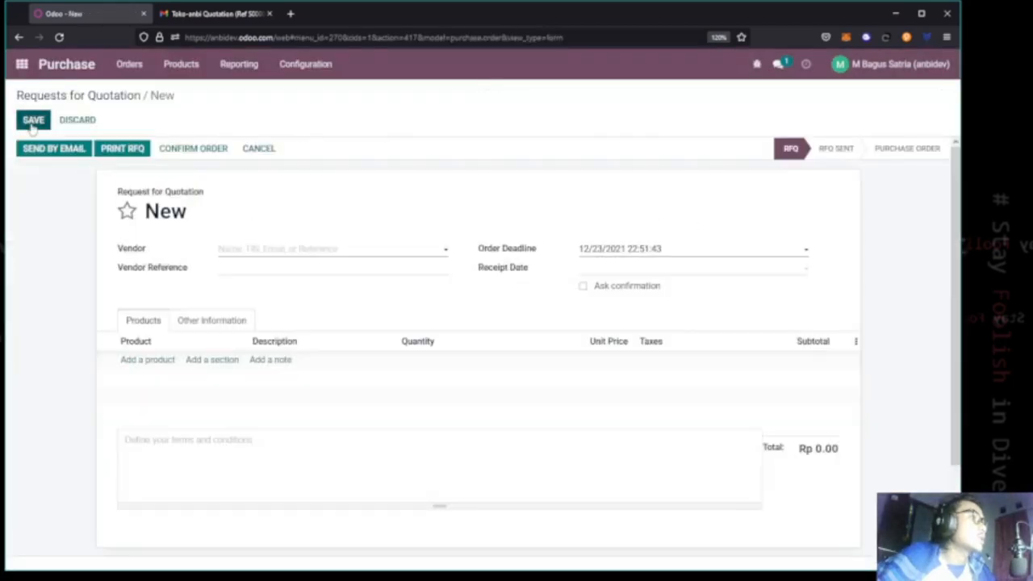
left_click(319, 250)
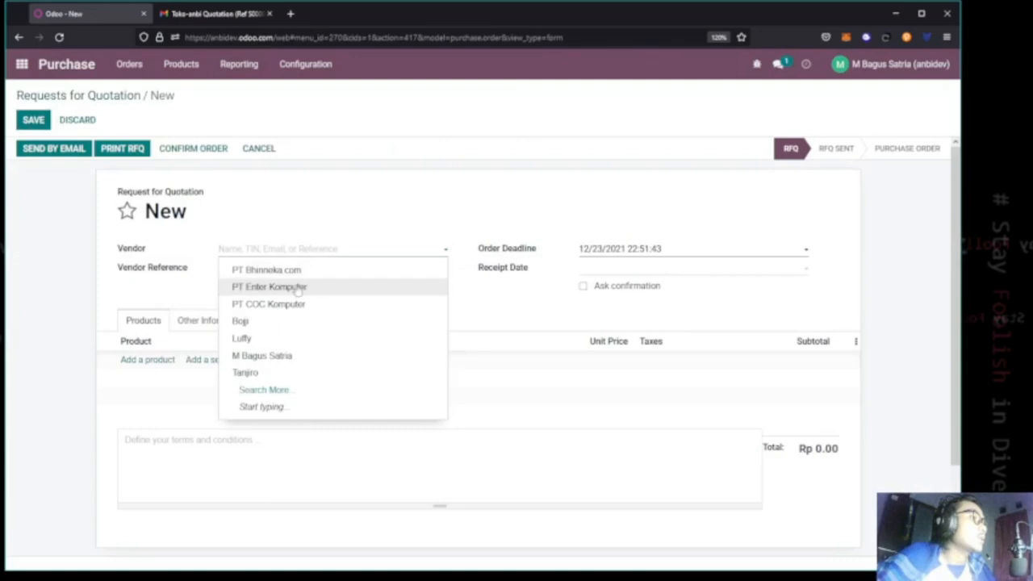
key("Escape")
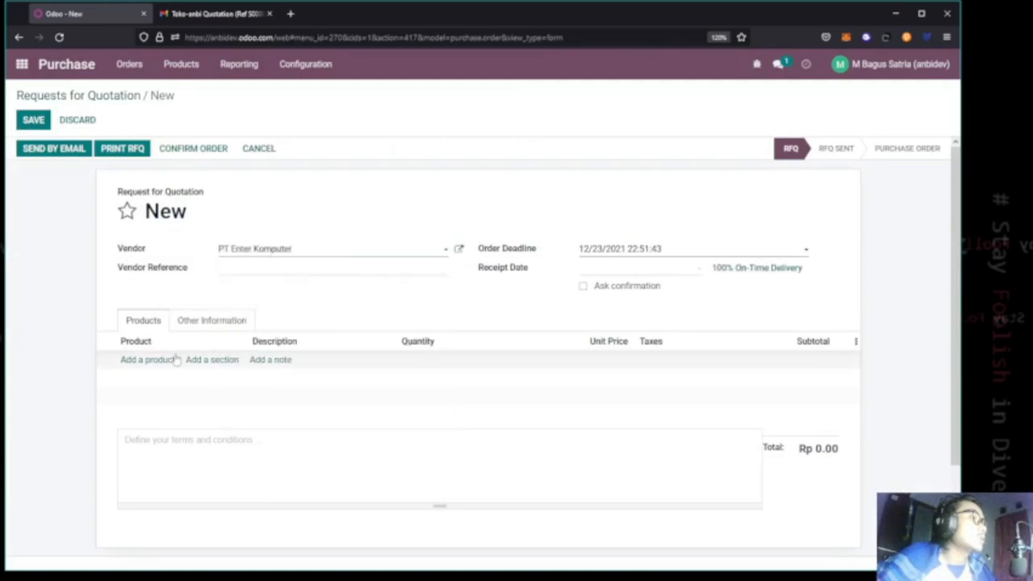
Add Mouse Logitech G102 to the request for quotation with quantity 5 and unit price 200000, and save it
left_click(154, 360)
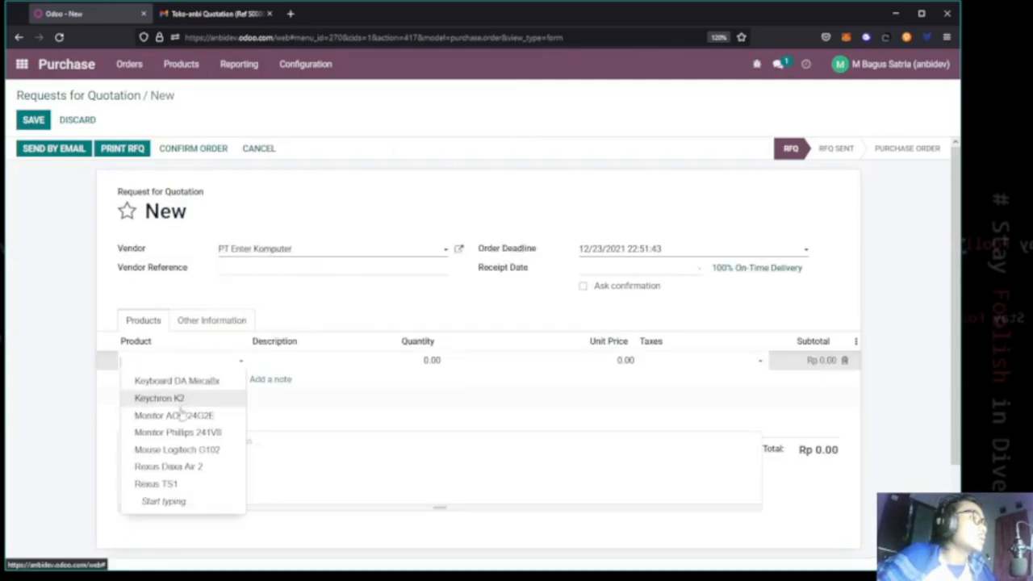
left_click(178, 450)
left_click(430, 361)
type("5")
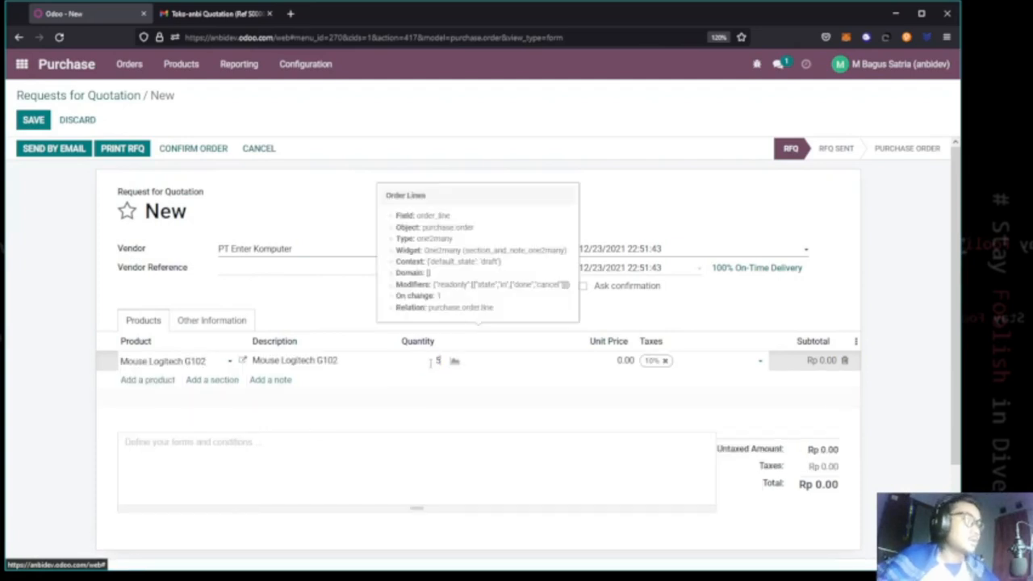
left_click(625, 361)
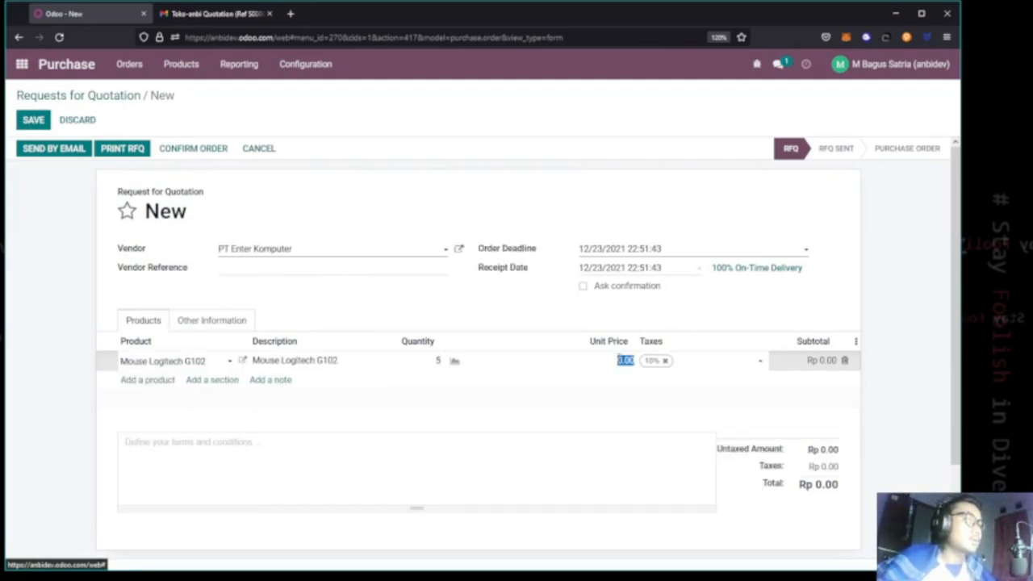
type("200000")
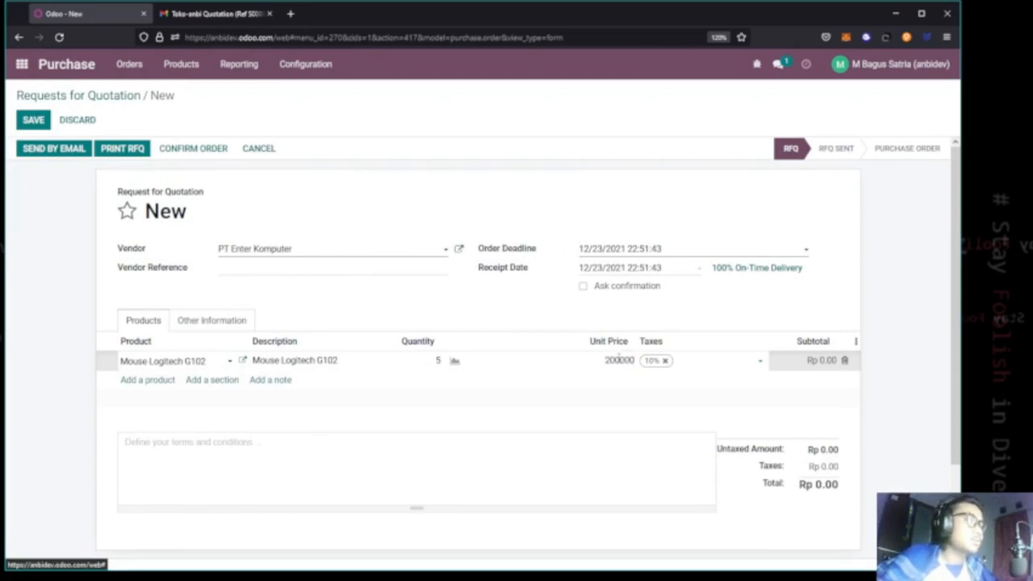
left_click(19, 118)
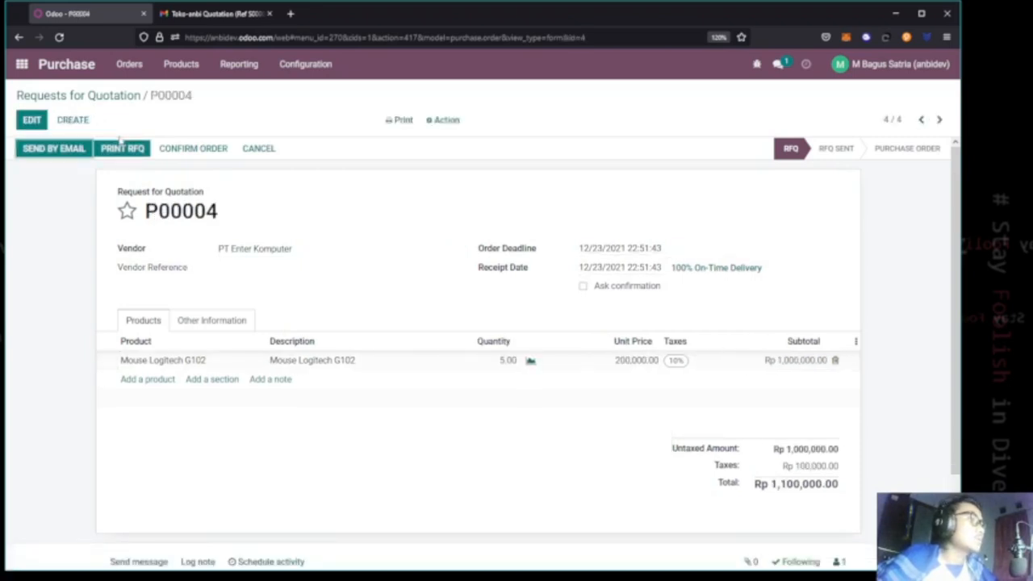
left_click(71, 150)
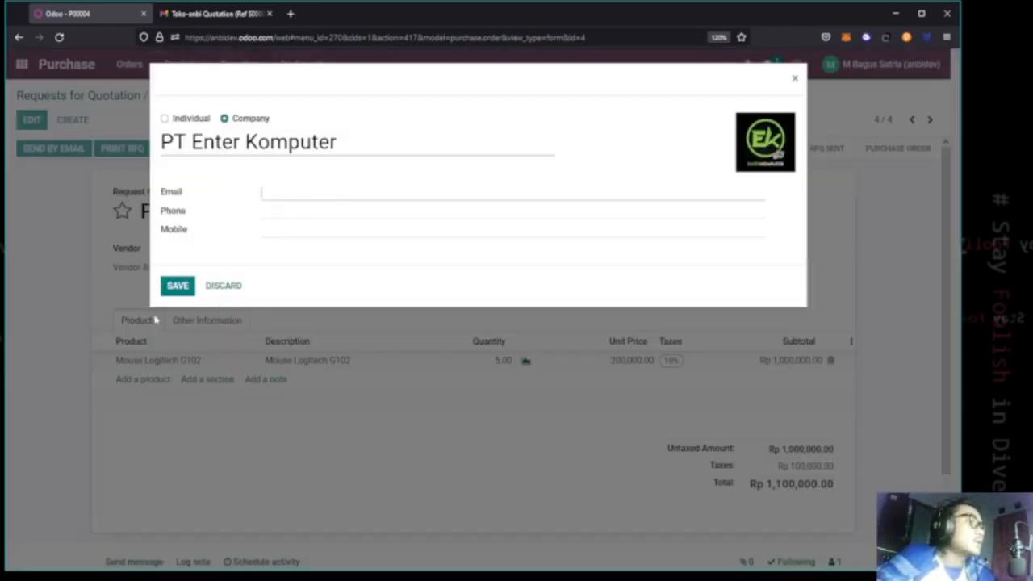
left_click(229, 289)
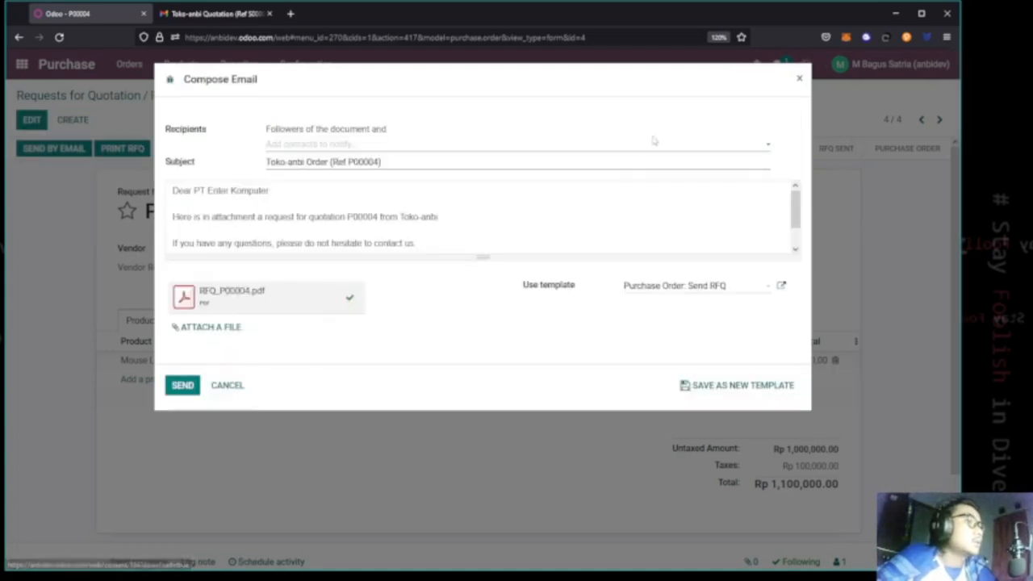
left_click(799, 79)
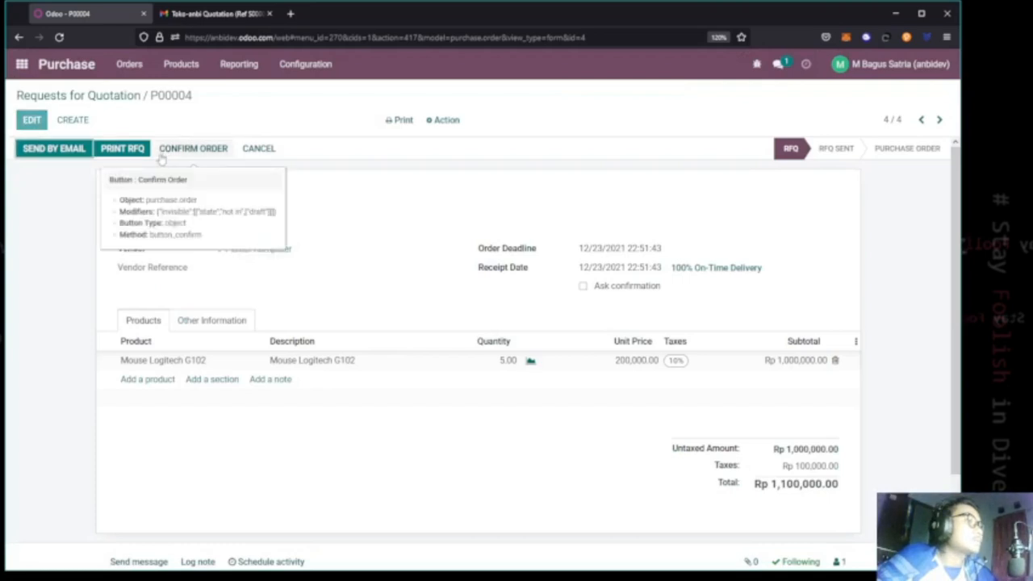
Confirm request for quotation P00004 as a purchase order
left_click(165, 153)
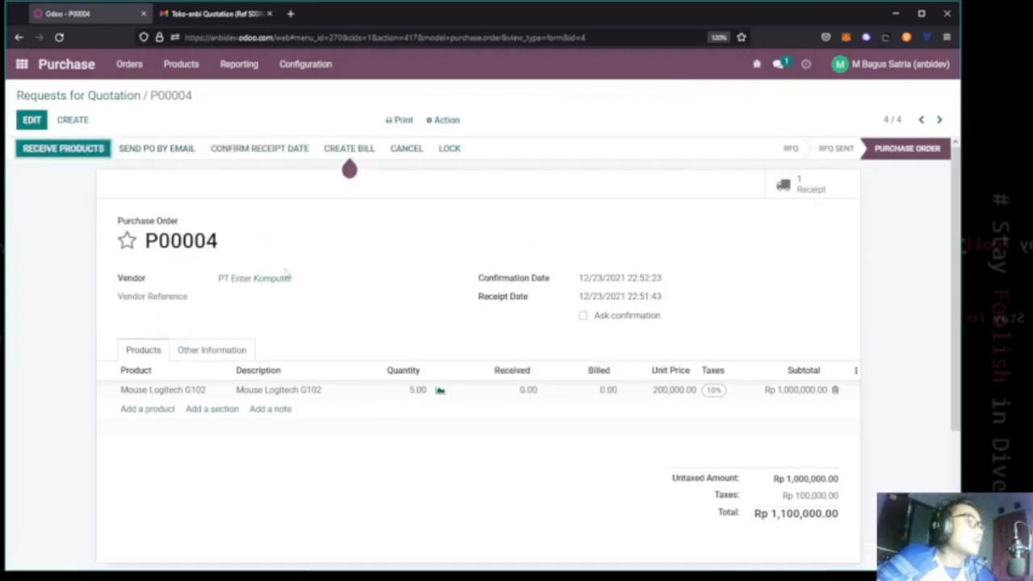
left_click(135, 67)
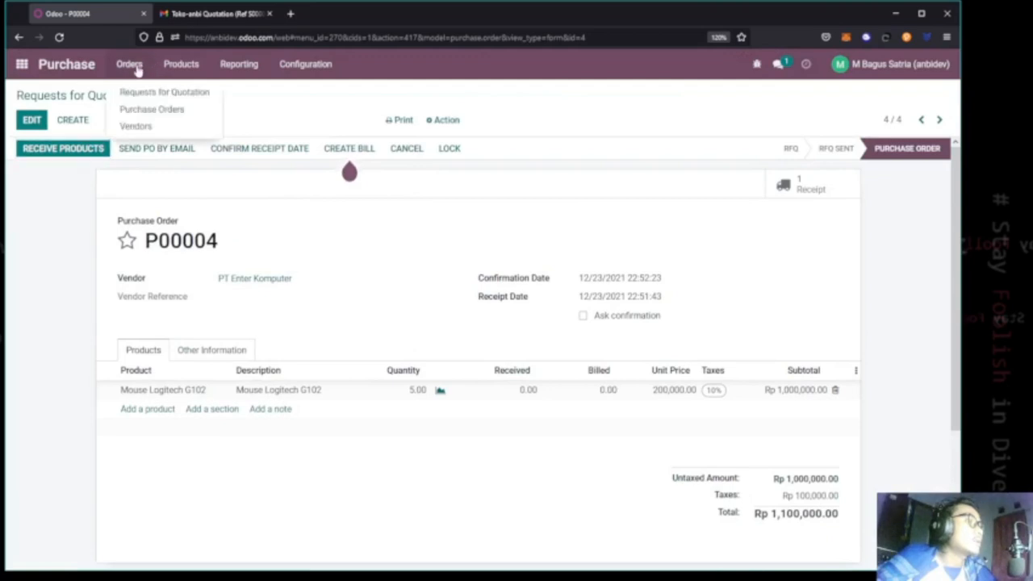
left_click(185, 71)
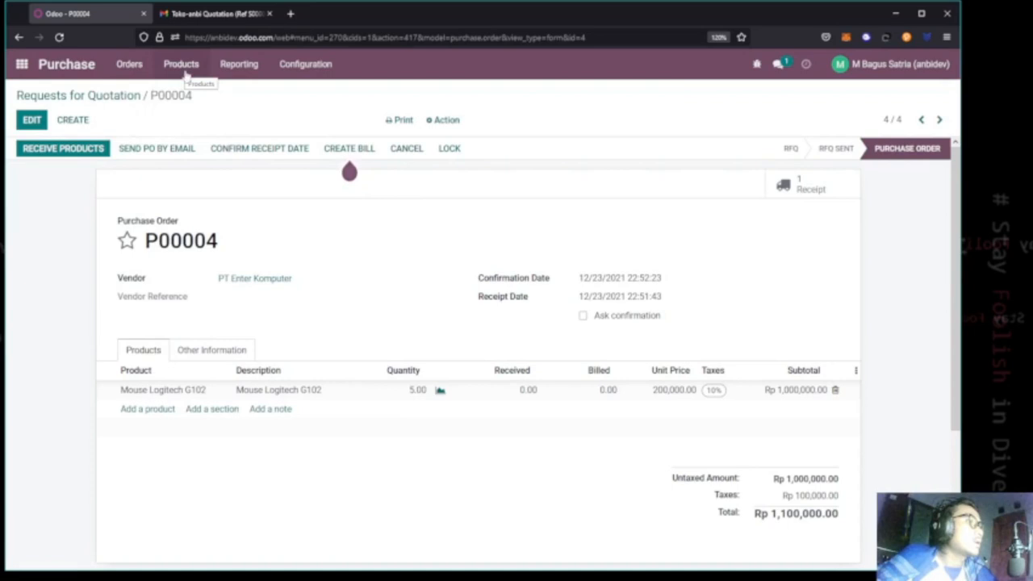
left_click(174, 71)
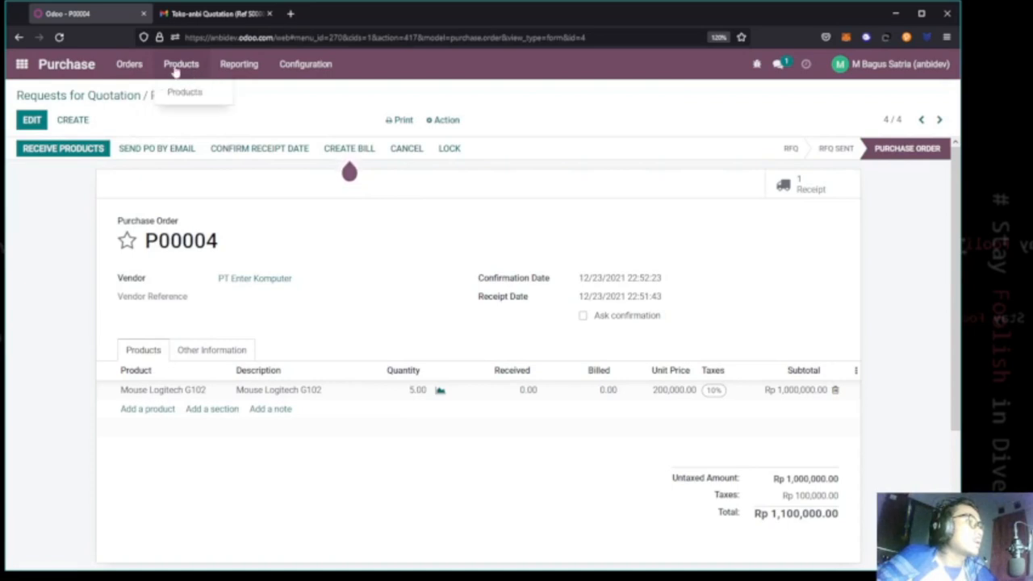
Validate the pending receipt for purchase order P00004 in the Inventory module and return to the Inventory overview
left_click(23, 66)
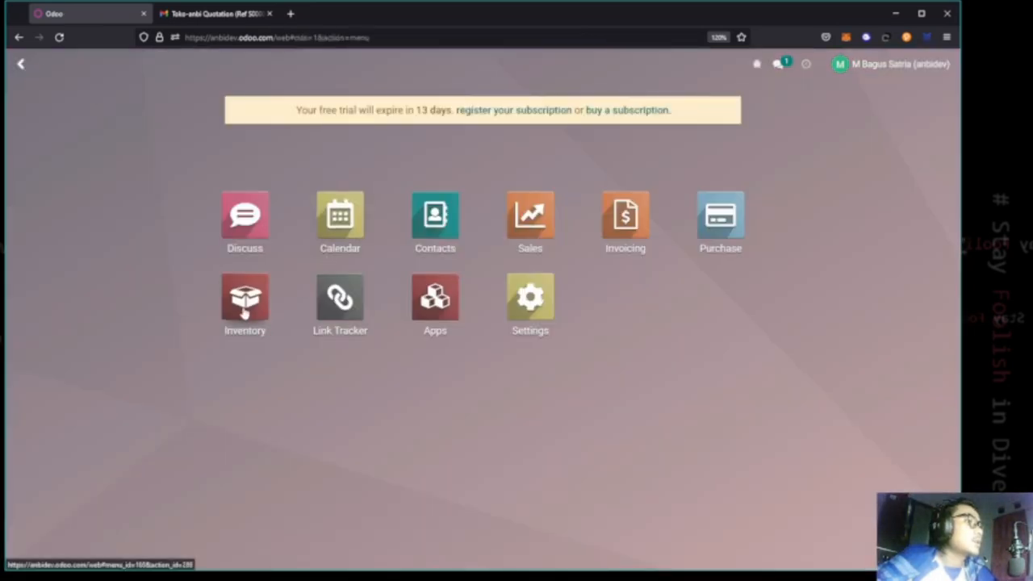
left_click(244, 306)
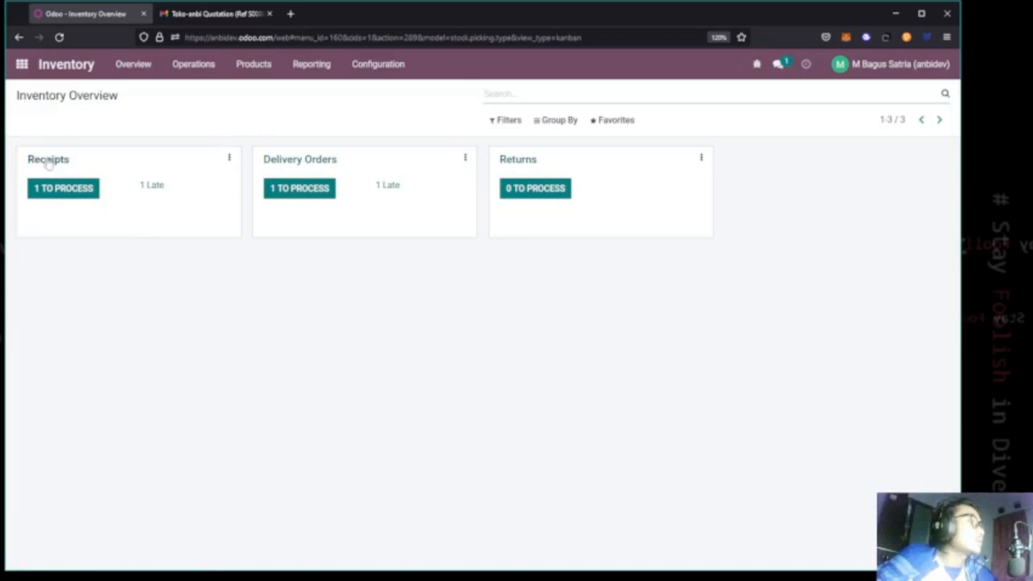
left_click(44, 191)
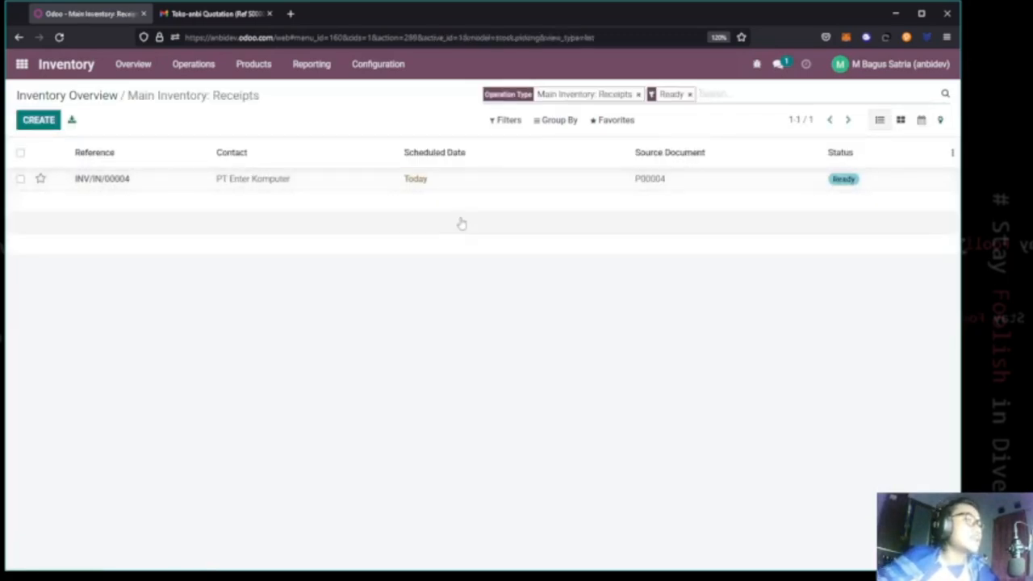
left_click(121, 179)
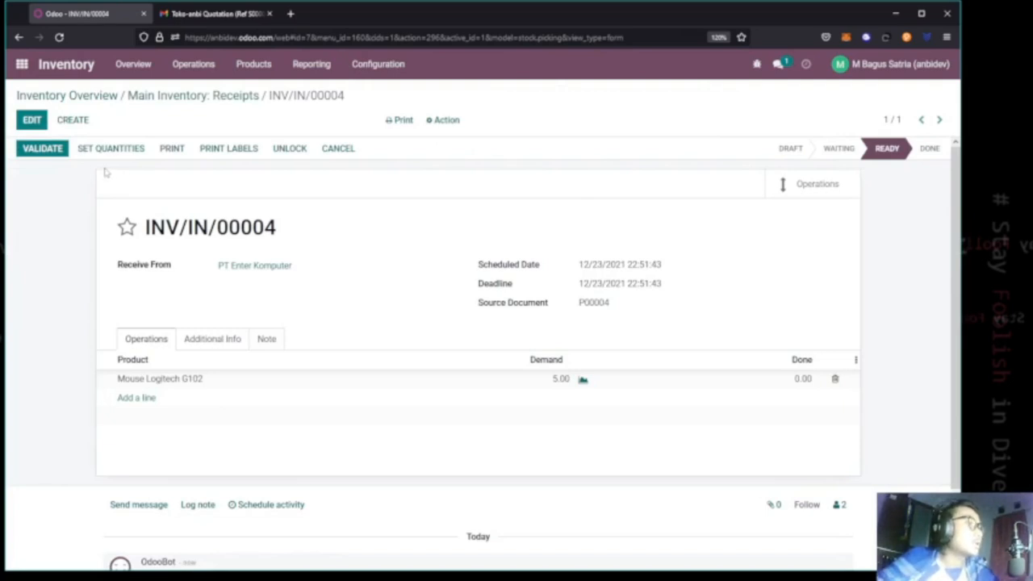
left_click(53, 150)
left_click(182, 185)
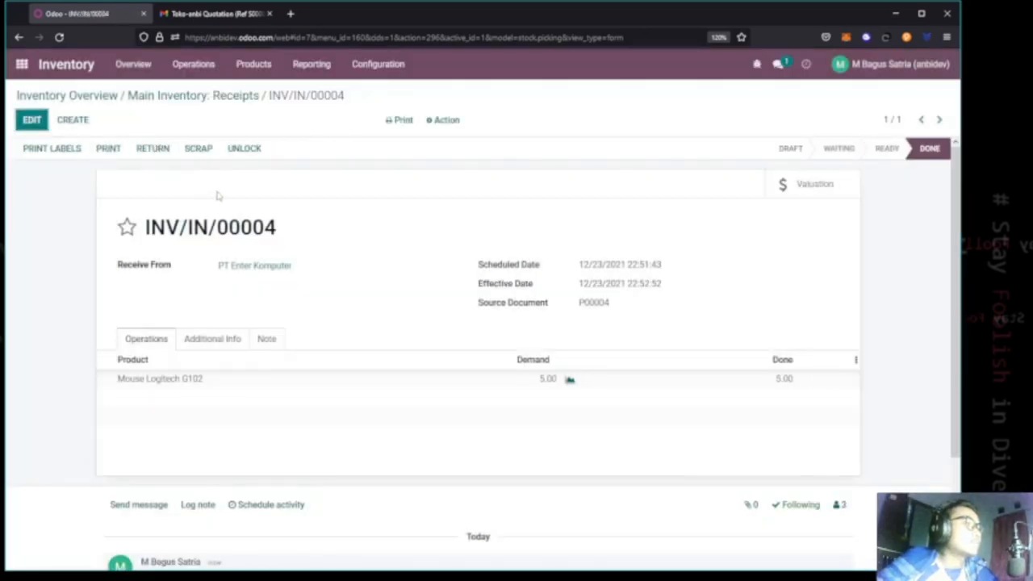
scroll(219, 196, "down", 2)
scroll(228, 210, "up", 2)
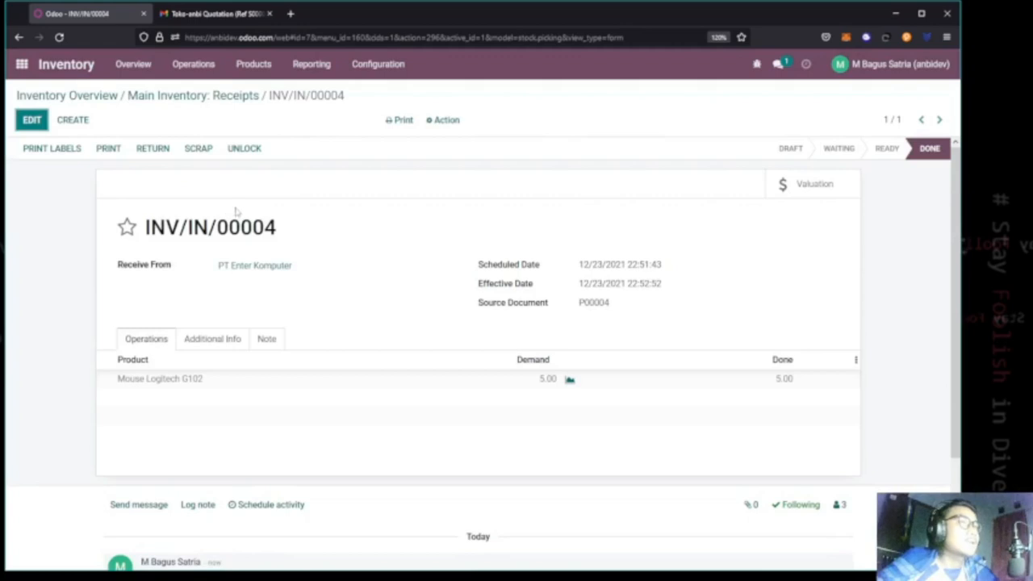
left_click(83, 96)
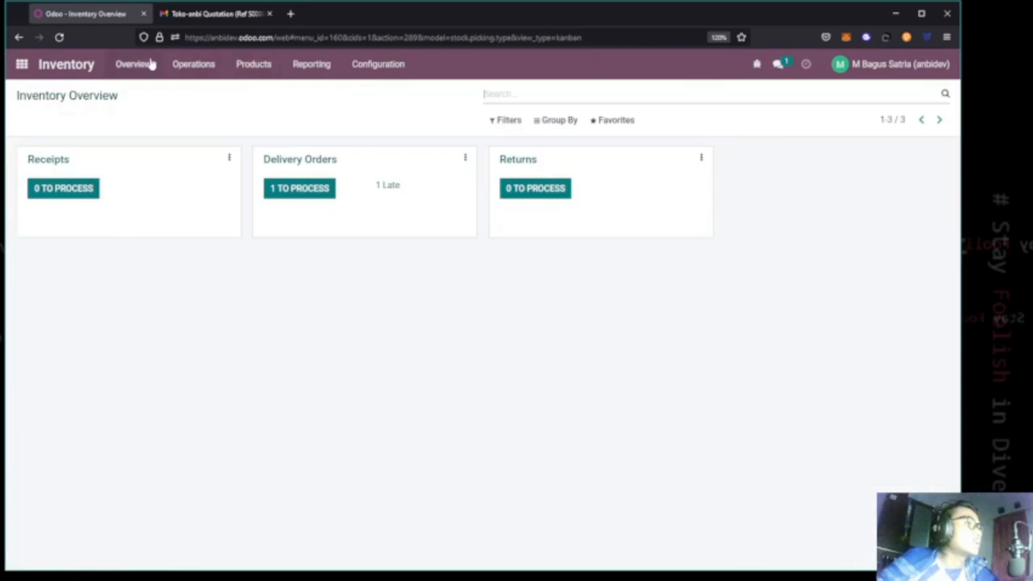
Open purchase order P00004 in the Purchase module and create a vendor bill from it
left_click(22, 64)
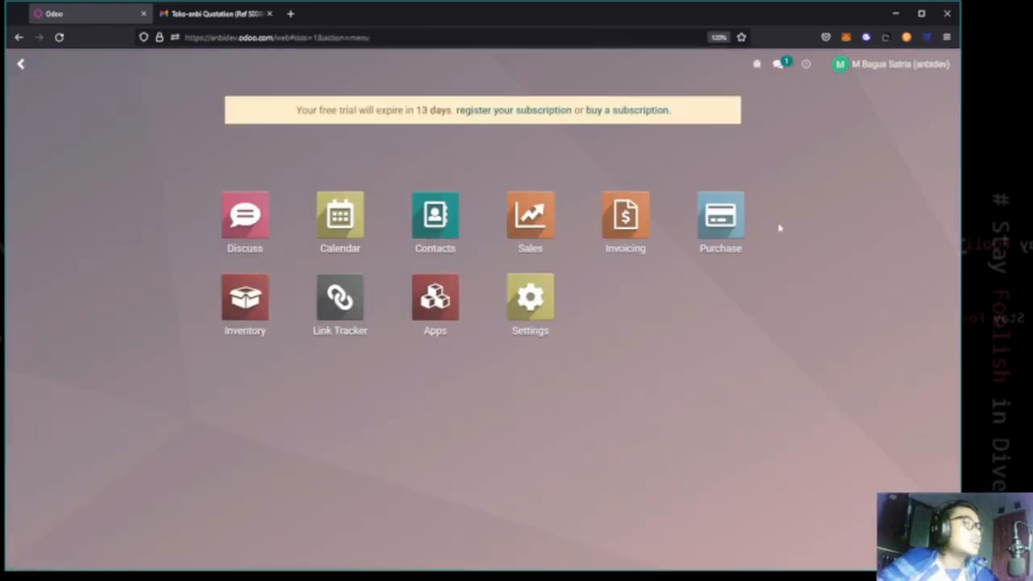
left_click(721, 218)
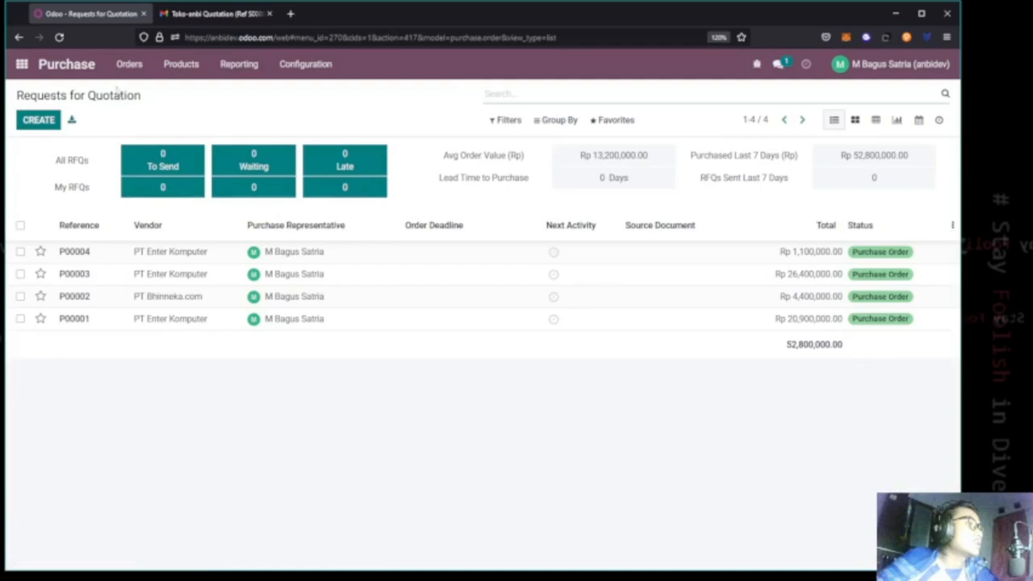
left_click(126, 71)
left_click(135, 109)
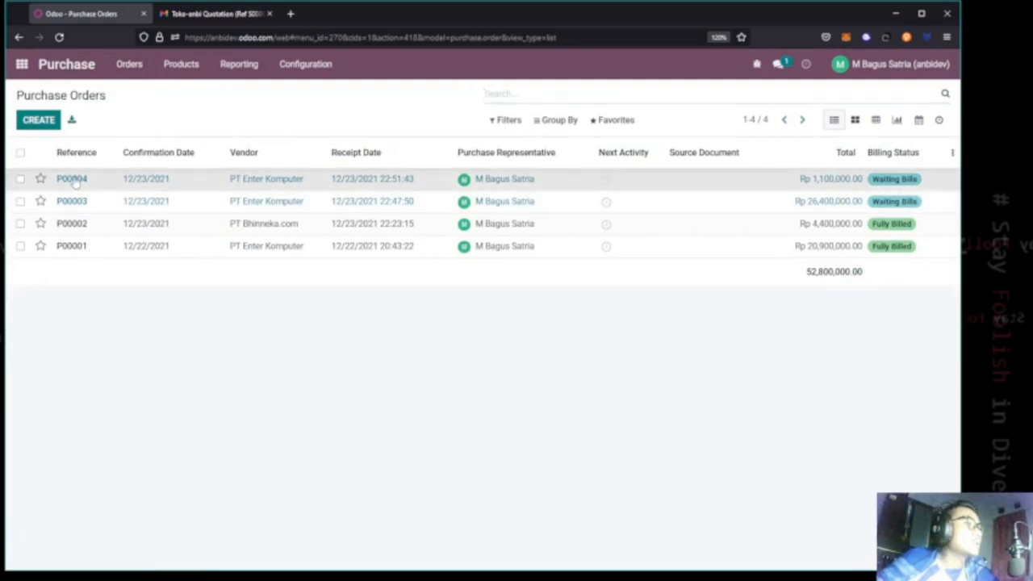
left_click(74, 180)
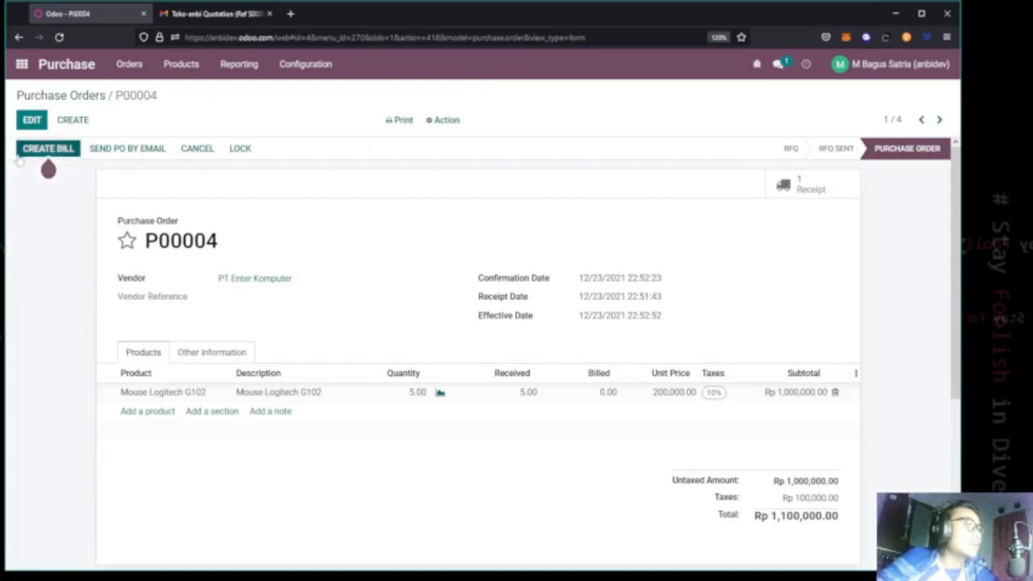
left_click(59, 149)
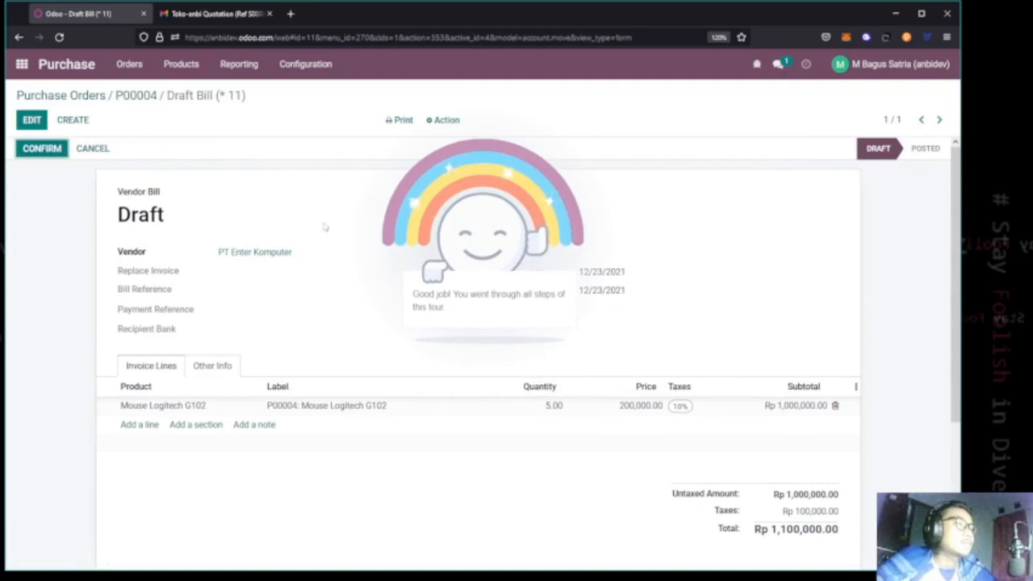
scroll(311, 289, "down", 3)
scroll(308, 286, "up", 3)
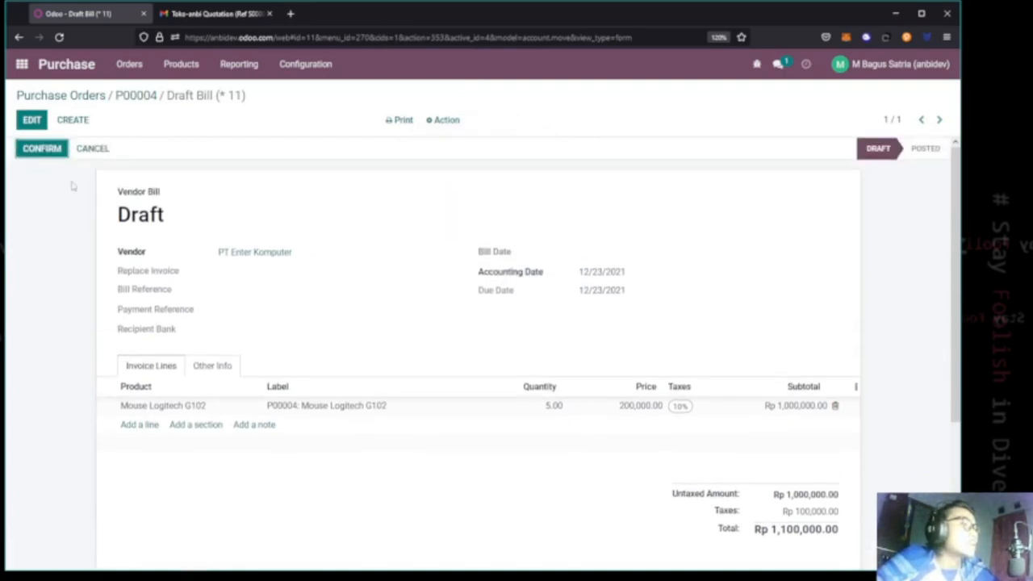
Set the vendor bill's date to 12/23/2021 and confirm the bill
left_click(58, 153)
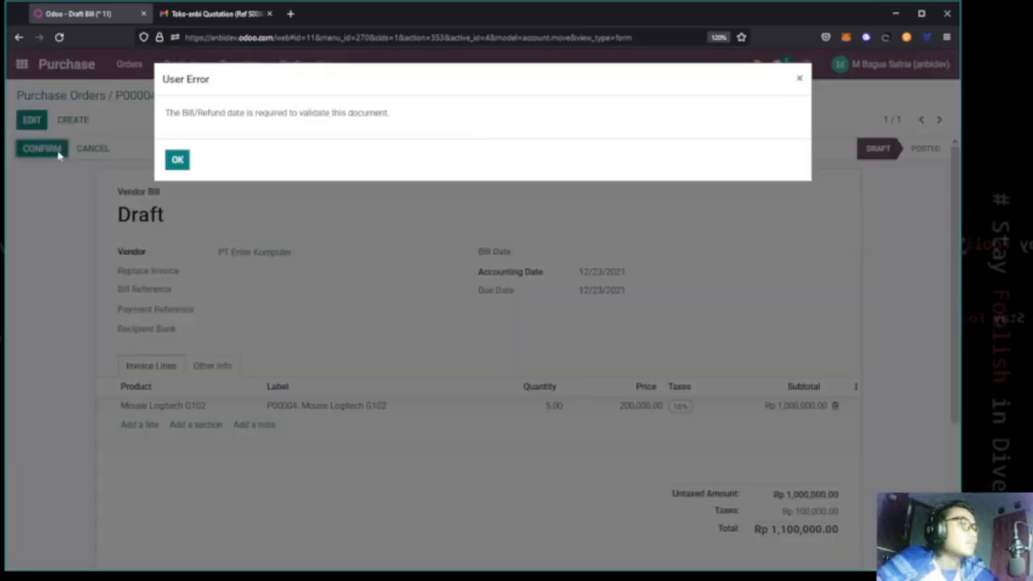
left_click(177, 159)
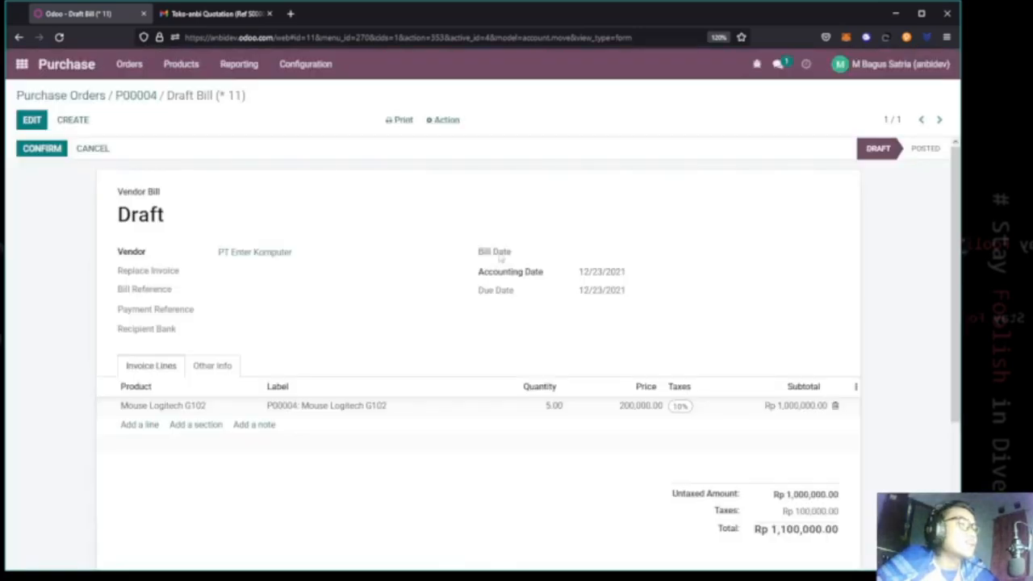
left_click(509, 253)
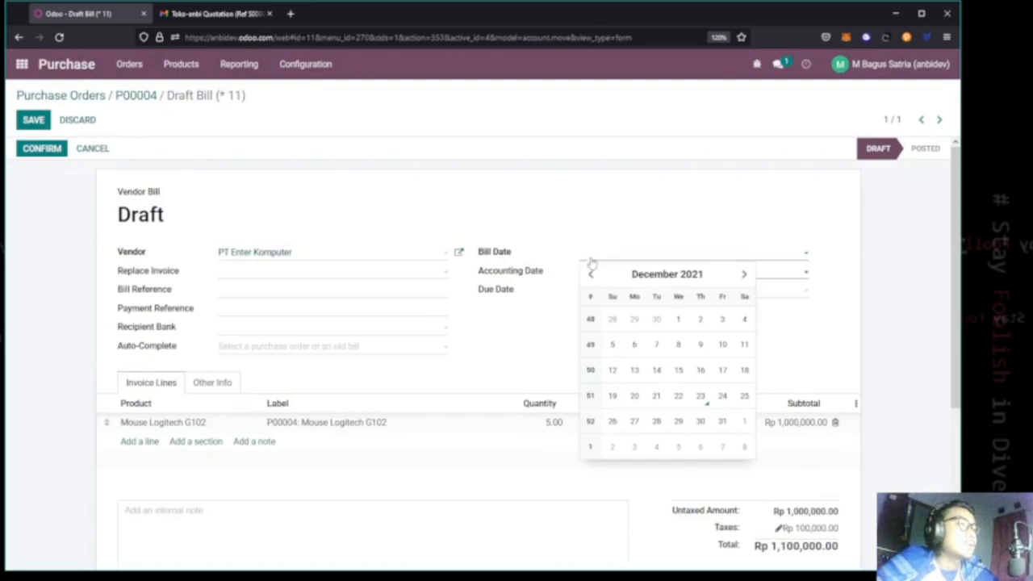
left_click(700, 396)
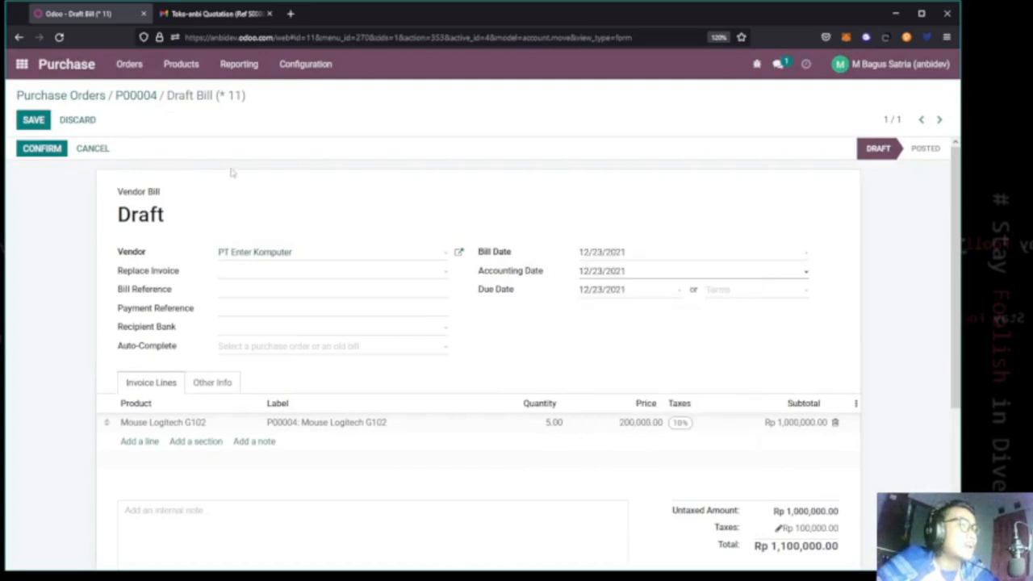
left_click(36, 150)
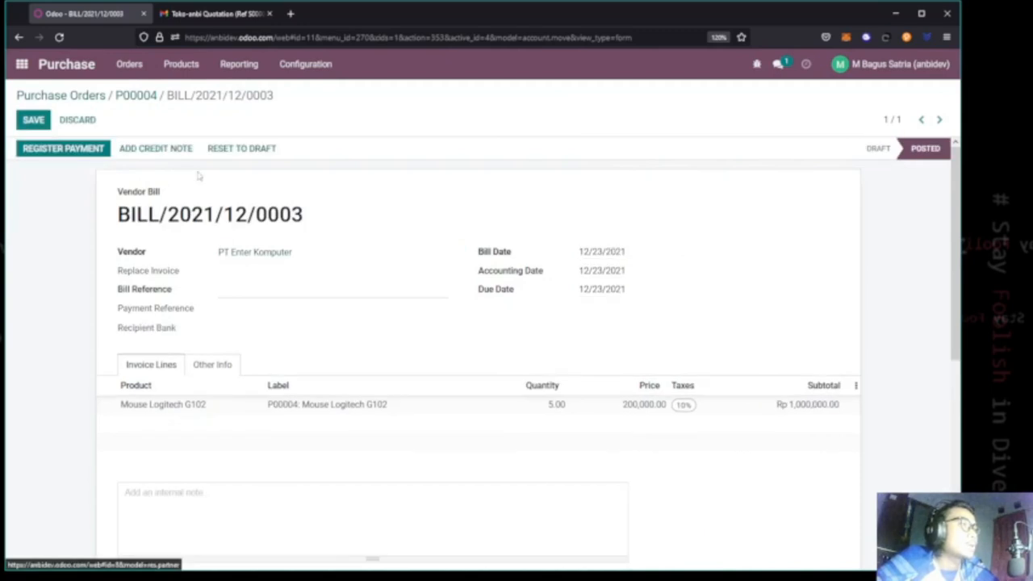
Register the full payment of the vendor bill and return to the purchase orders list
left_click(93, 148)
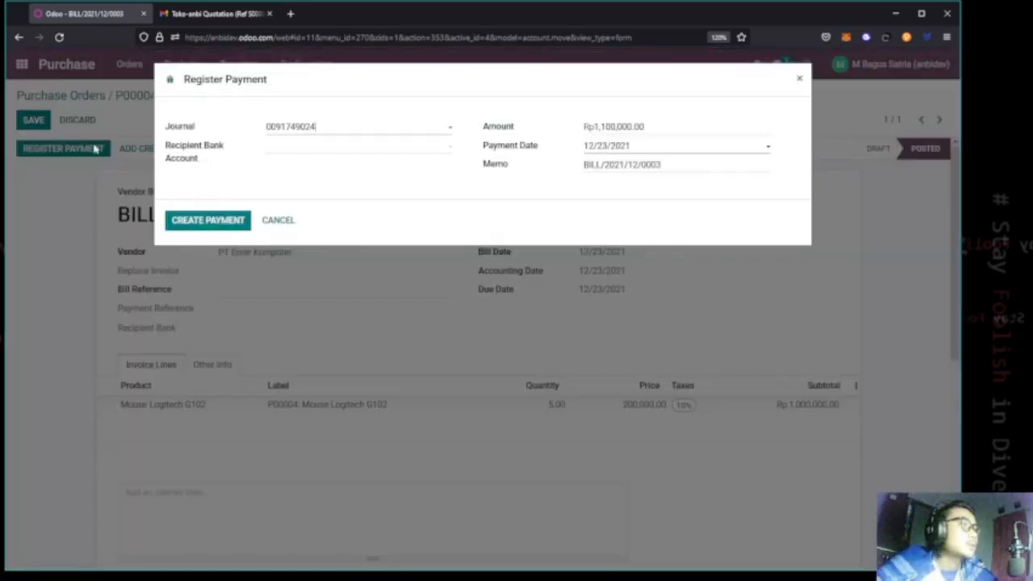
left_click(353, 134)
left_click(345, 152)
left_click(345, 152)
left_click(208, 220)
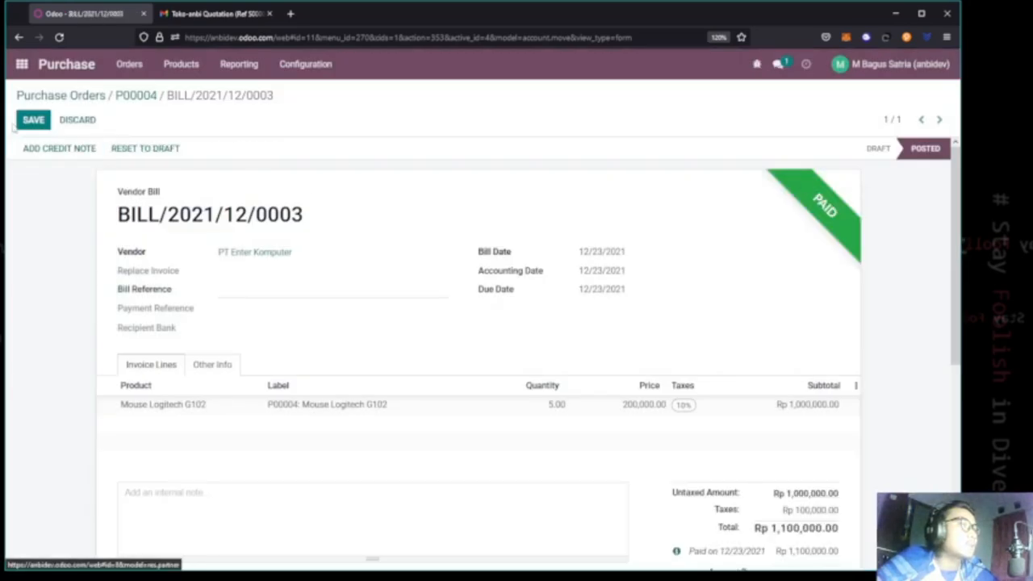
left_click(35, 96)
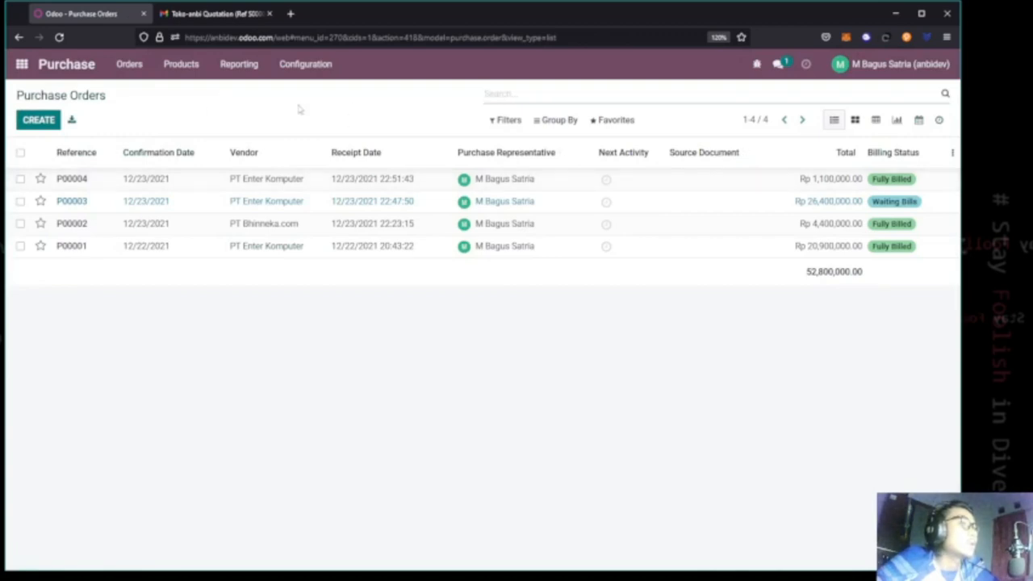
left_click(130, 73)
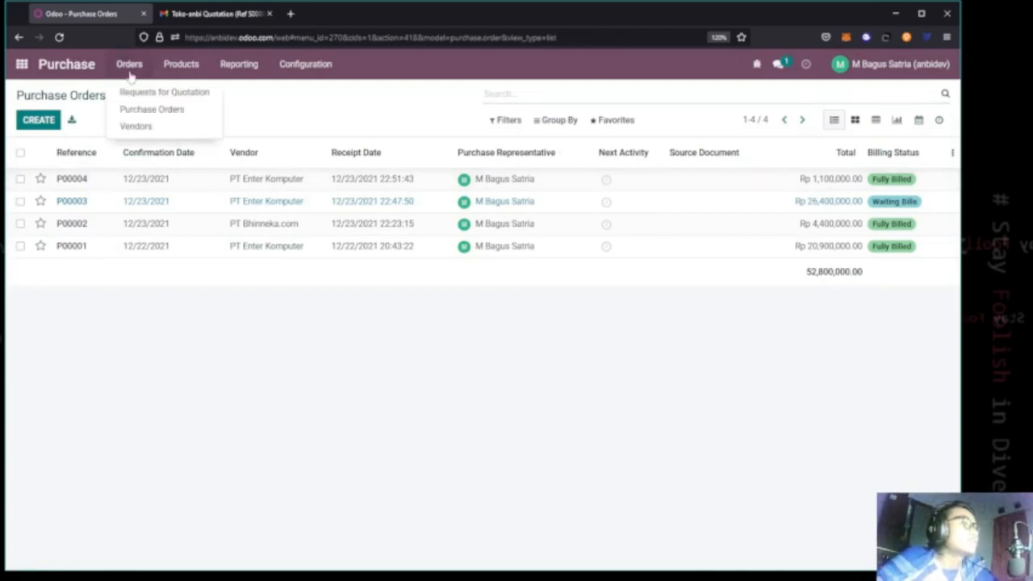
left_click(191, 72)
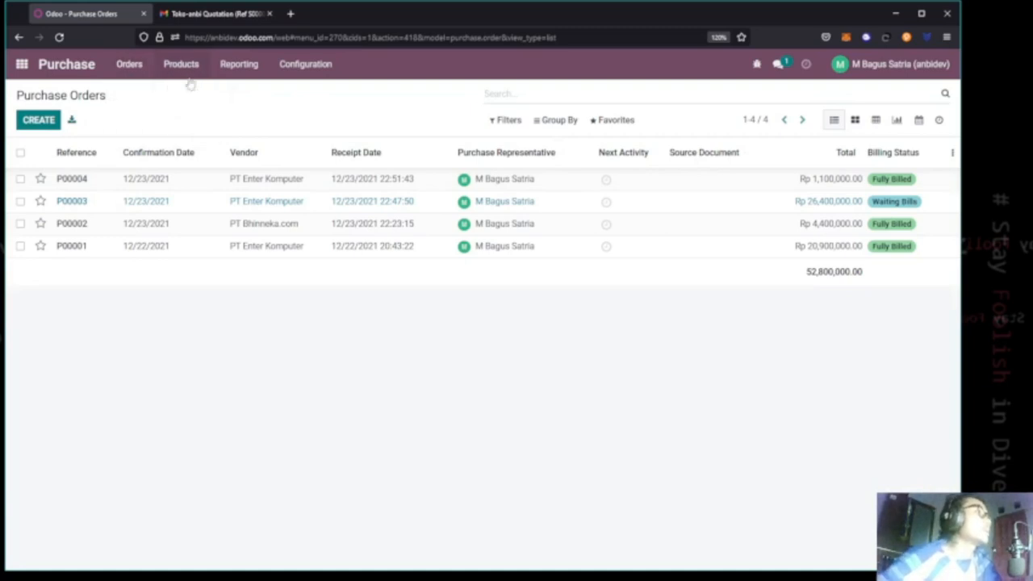
Open the Mouse Logitech G102 product from the Purchase module's product list to check its stock and purchased quantity
left_click(189, 79)
left_click(192, 98)
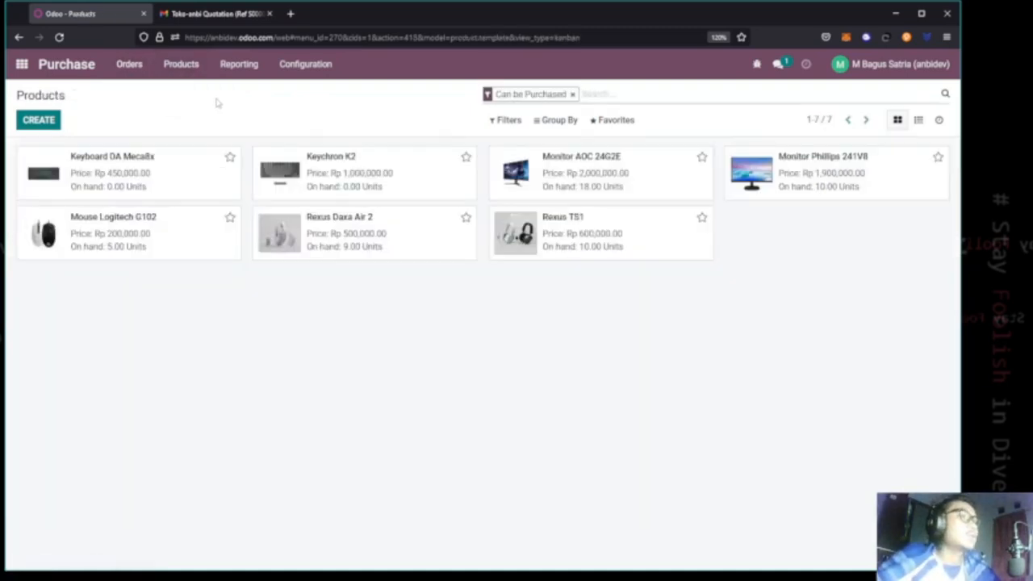
left_click(129, 249)
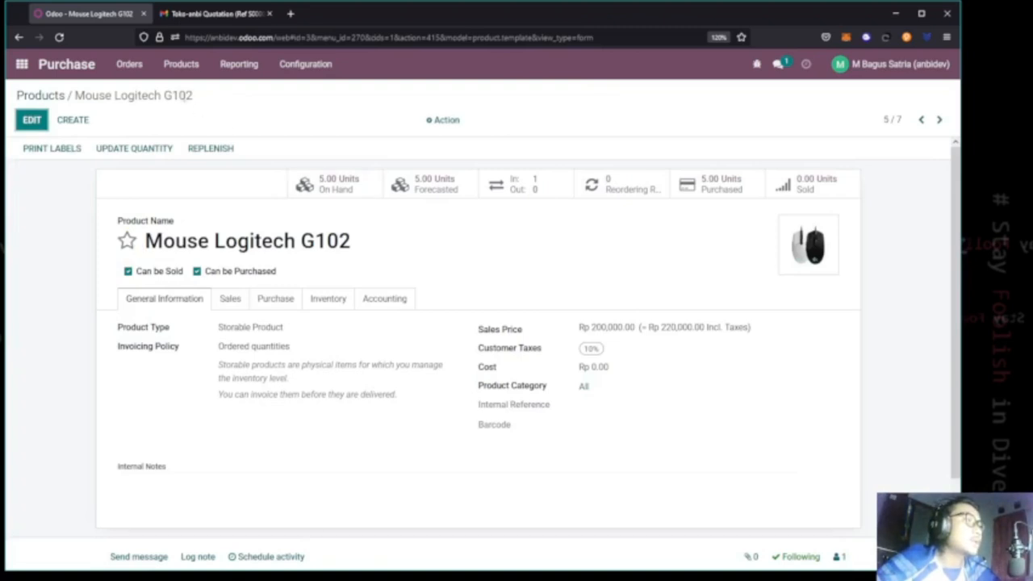
Check the delivery orders waiting to be processed in the Inventory module and go back to the Inventory overview
left_click(30, 71)
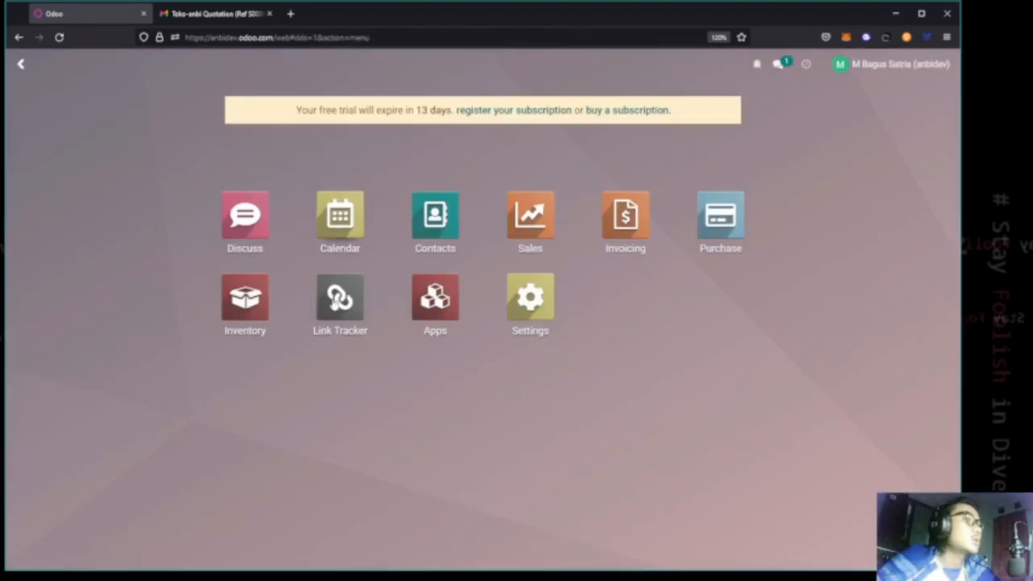
left_click(246, 295)
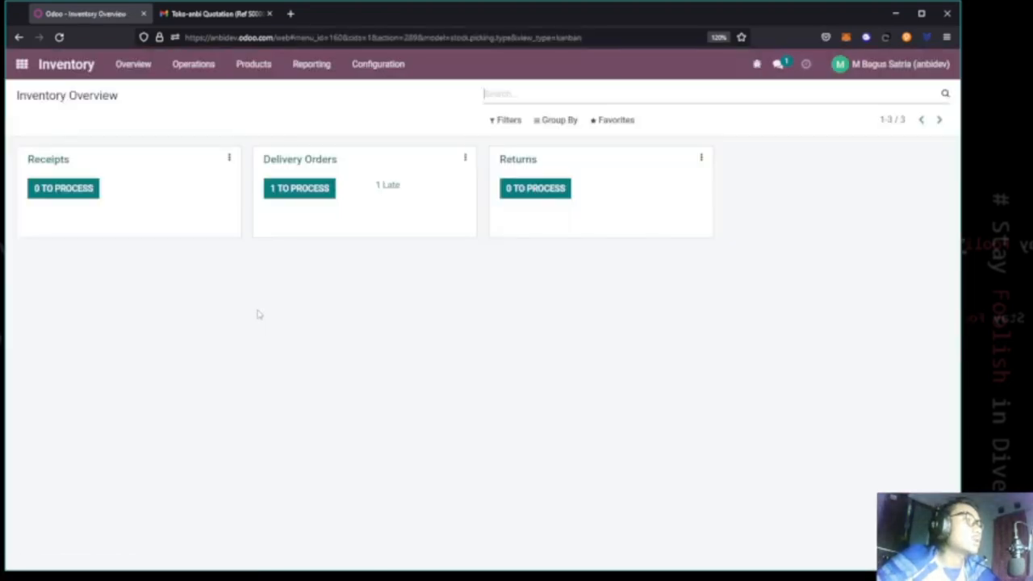
left_click(318, 191)
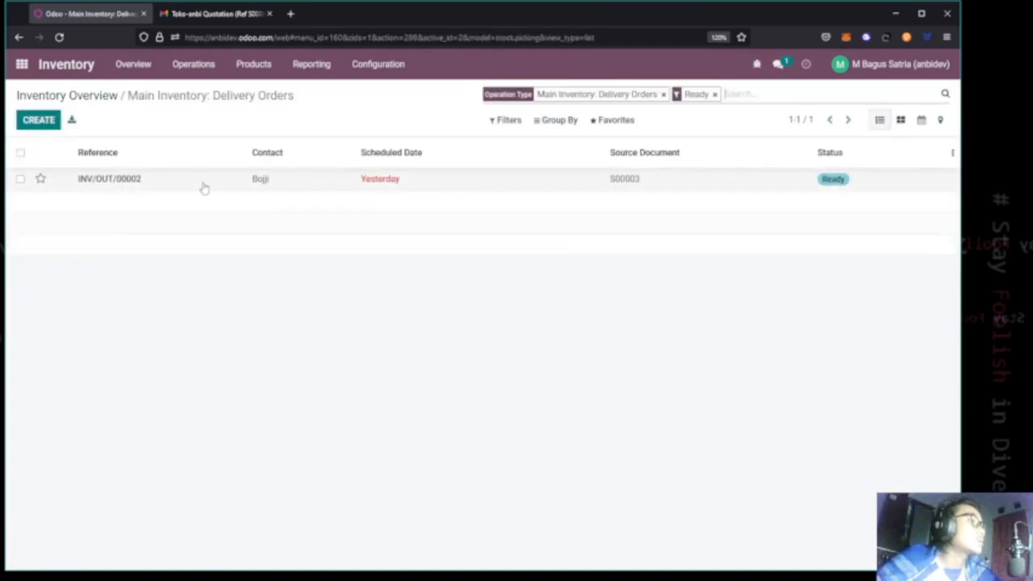
left_click(101, 98)
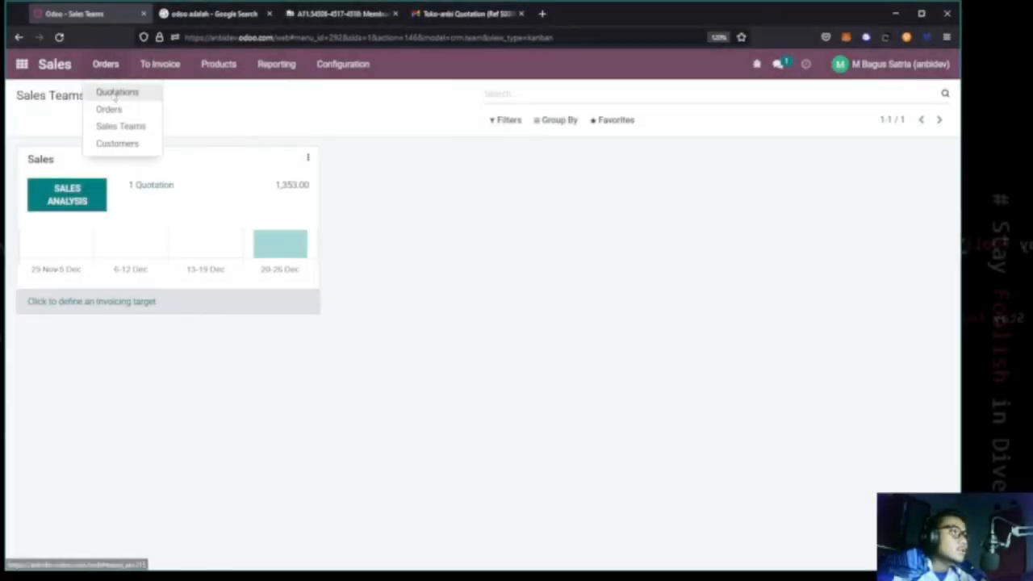
View the quotations list in the Sales module and return to the home screen with all apps
left_click(115, 93)
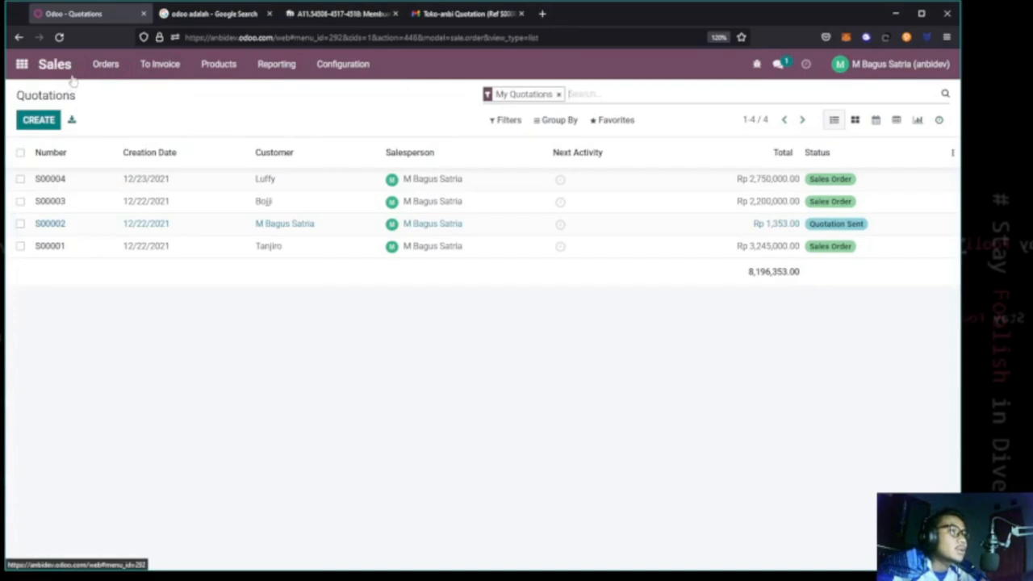
left_click(23, 66)
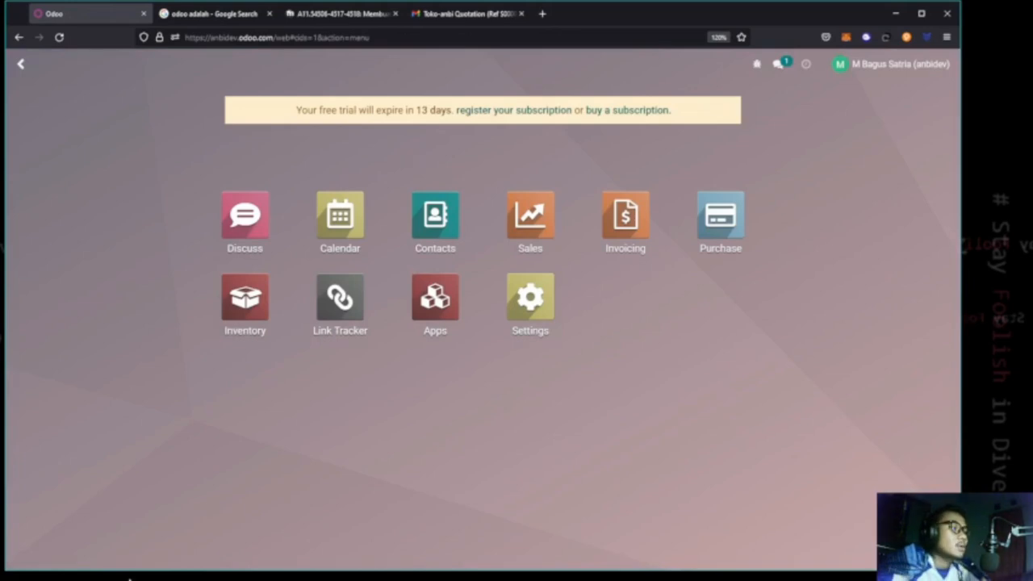
Switch to the Notepad note about ERP Penjualan Produk Toko-Anbi and move its window below the Odoo app icons
left_click(129, 579)
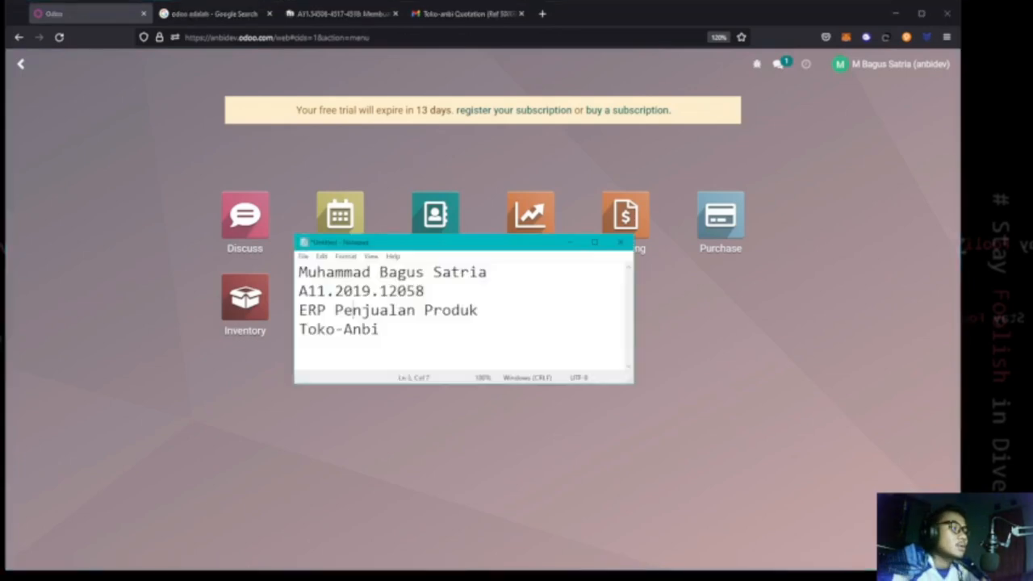
left_click(450, 339)
left_click_drag(430, 252, 438, 367)
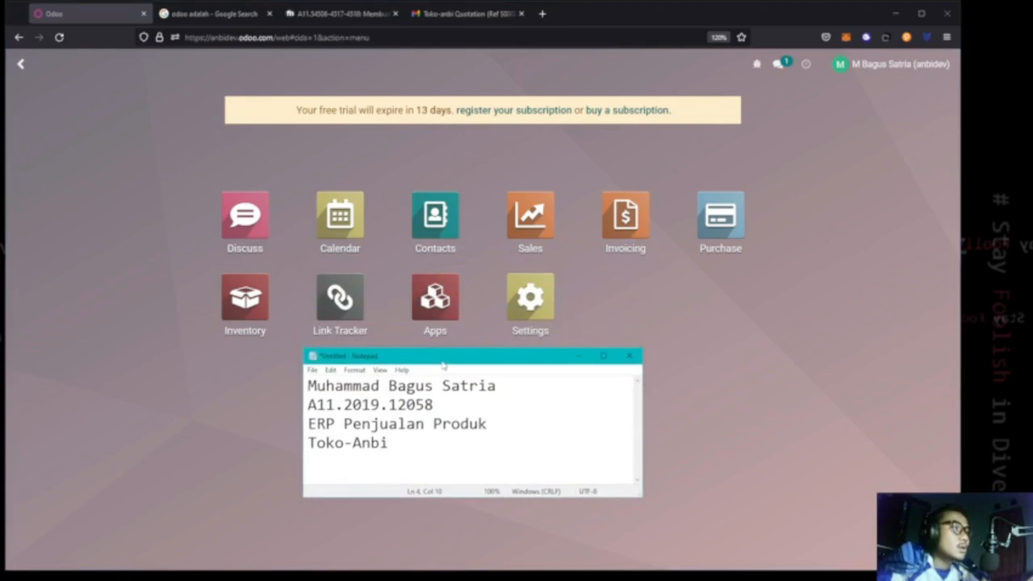